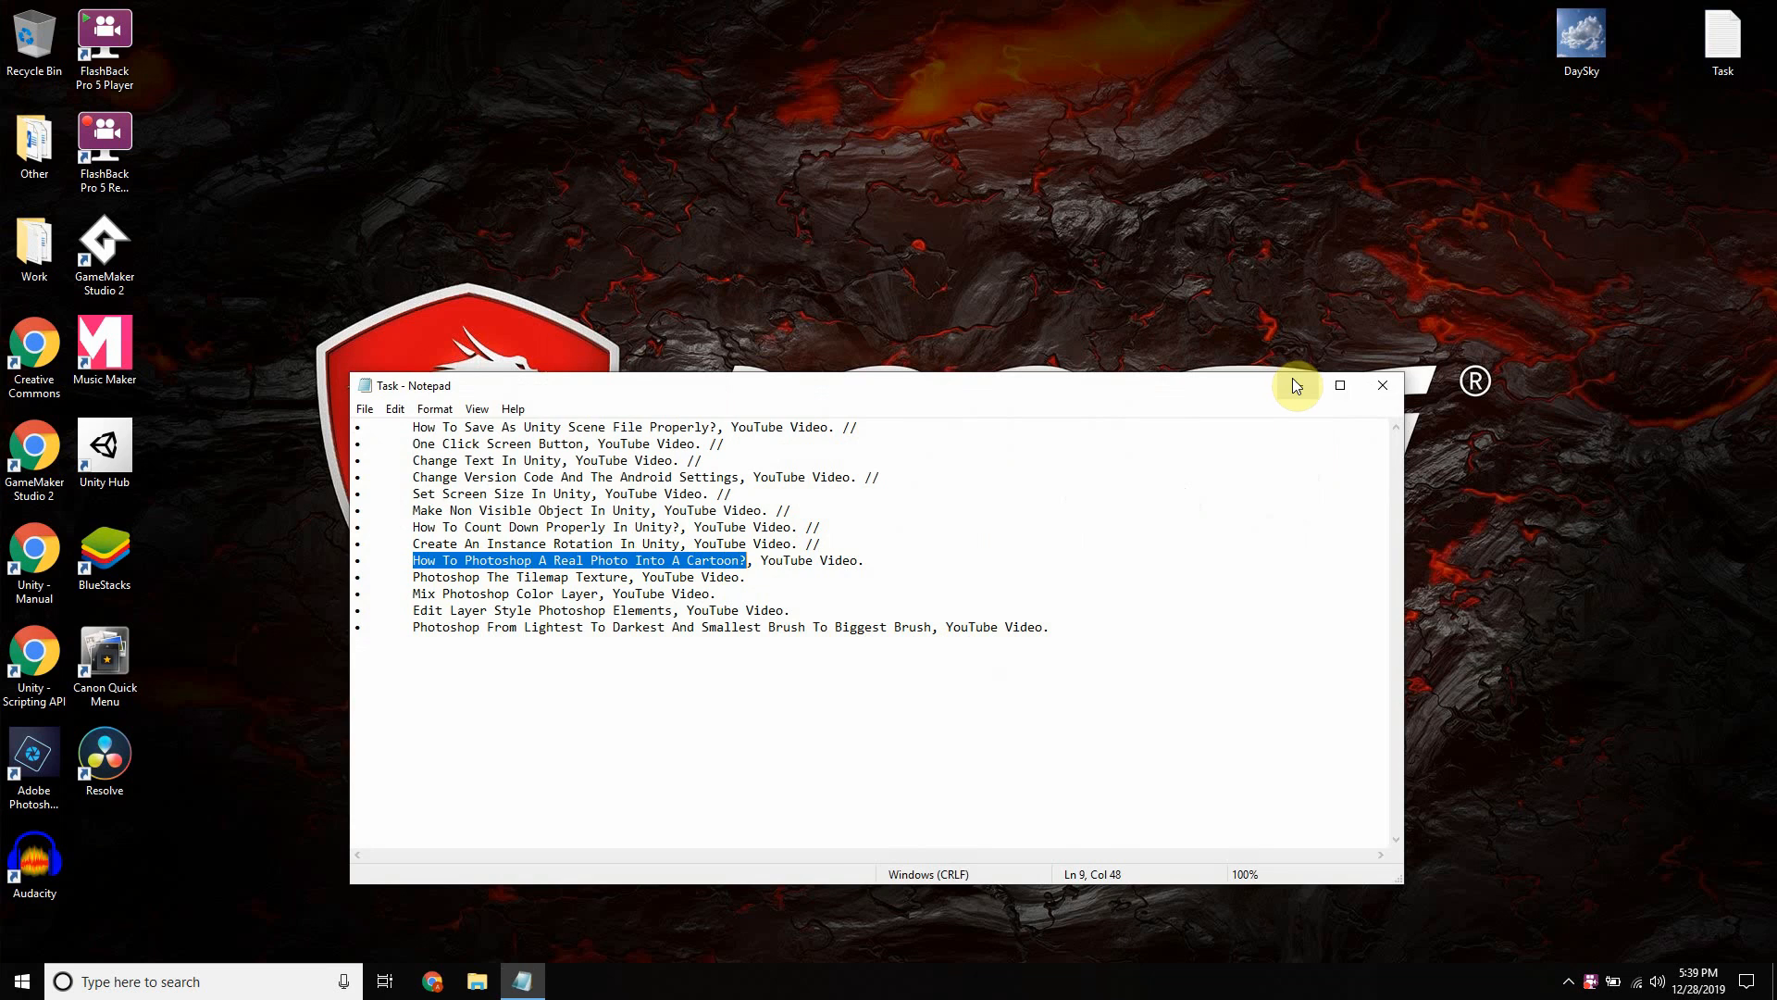
# View the DaySky photo on the desktop in the picture viewer, and close it again
pyautogui.click(1297, 385)
pyautogui.doubleClick(1585, 46)
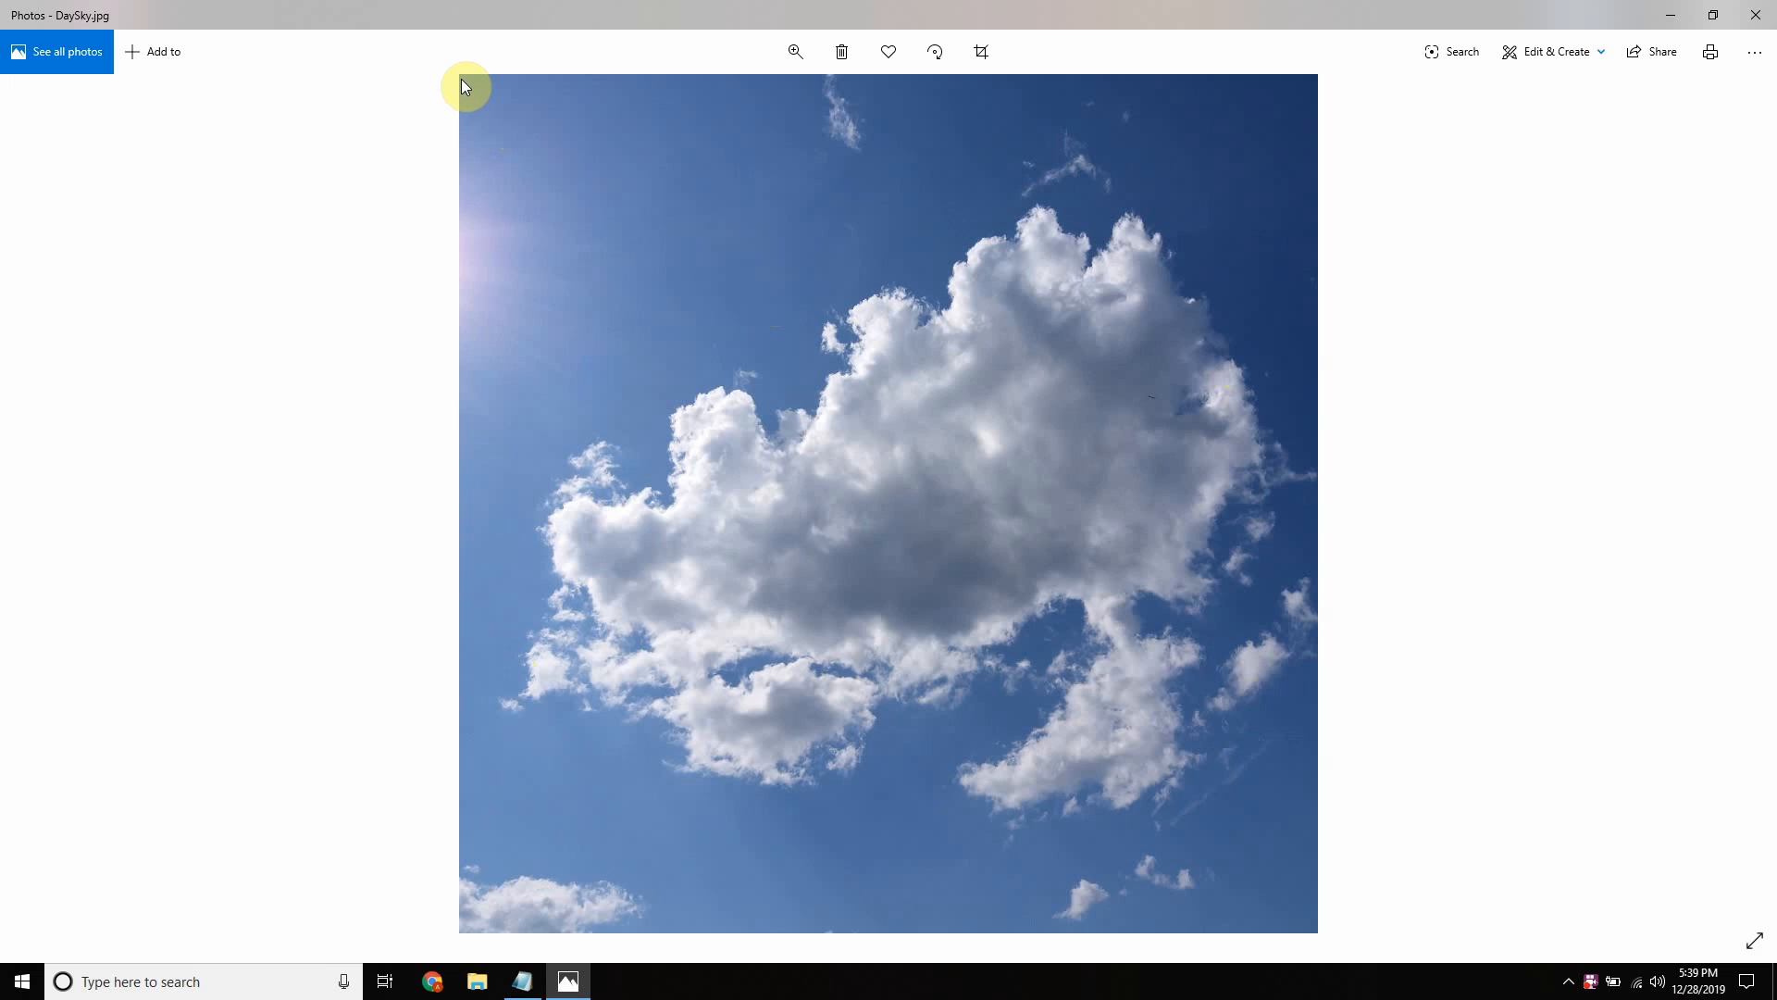
pyautogui.click(1747, 13)
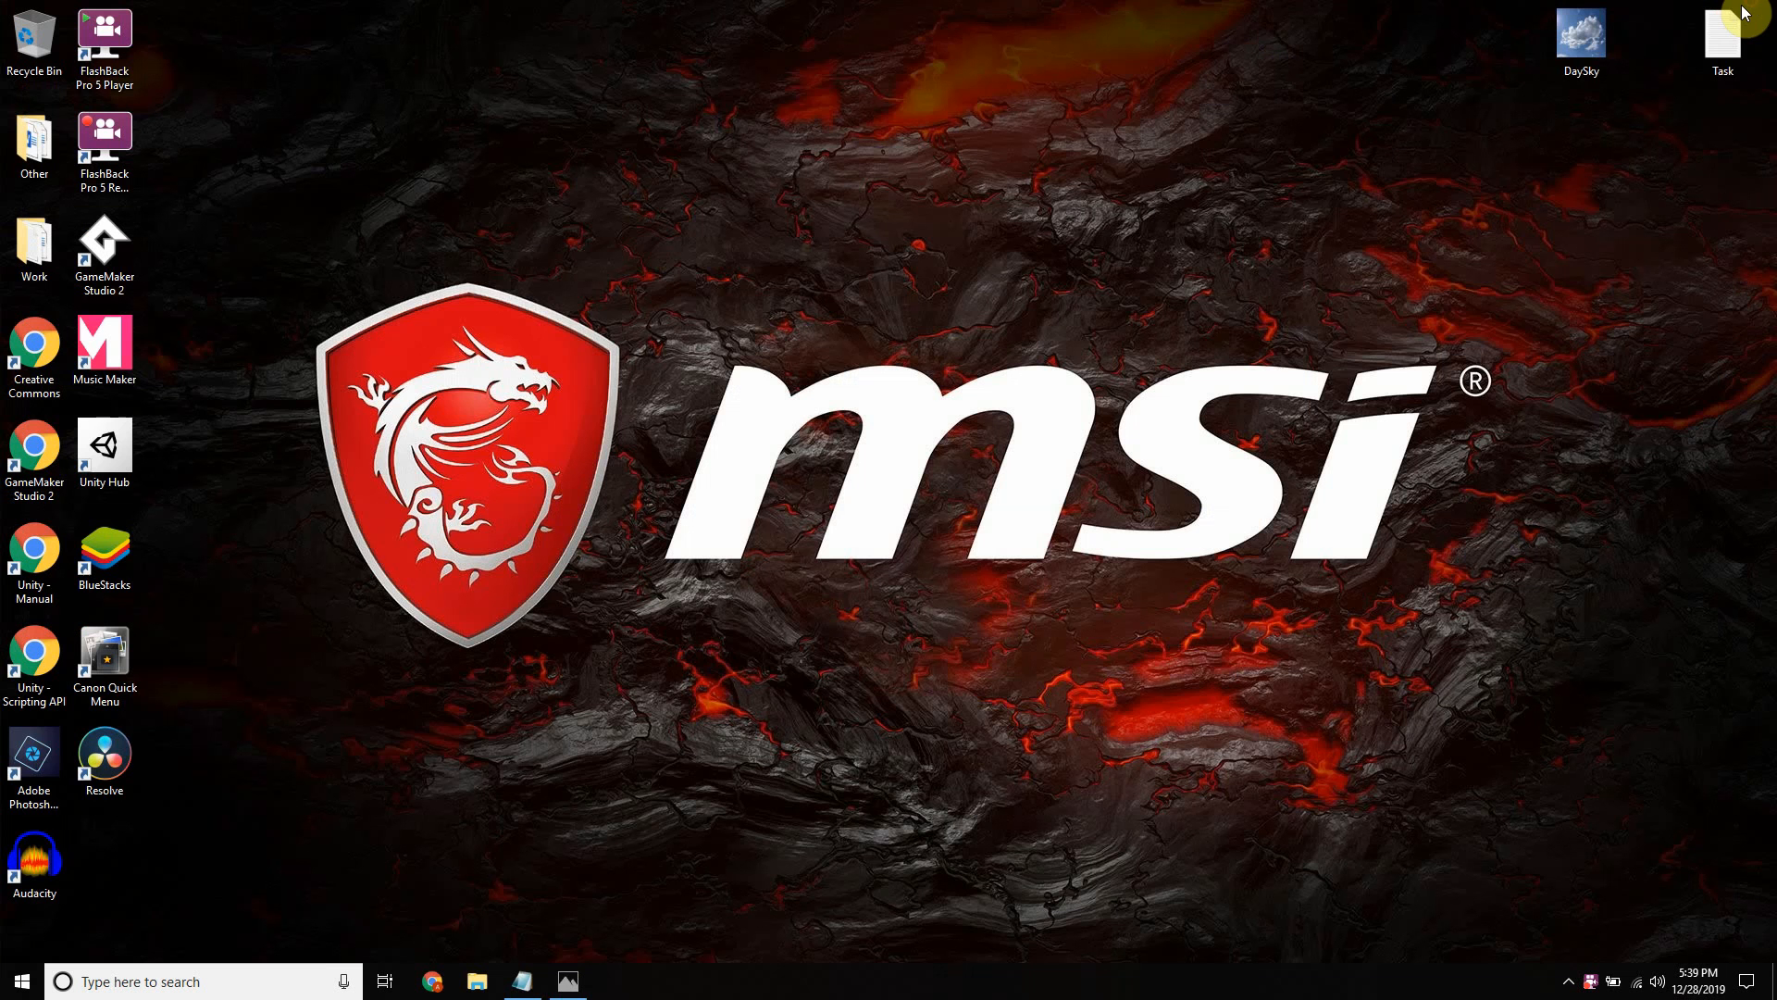
# Open the DaySky image from the desktop with Adobe Photoshop Elements 2019 Editor
pyautogui.rightClick(1580, 37)
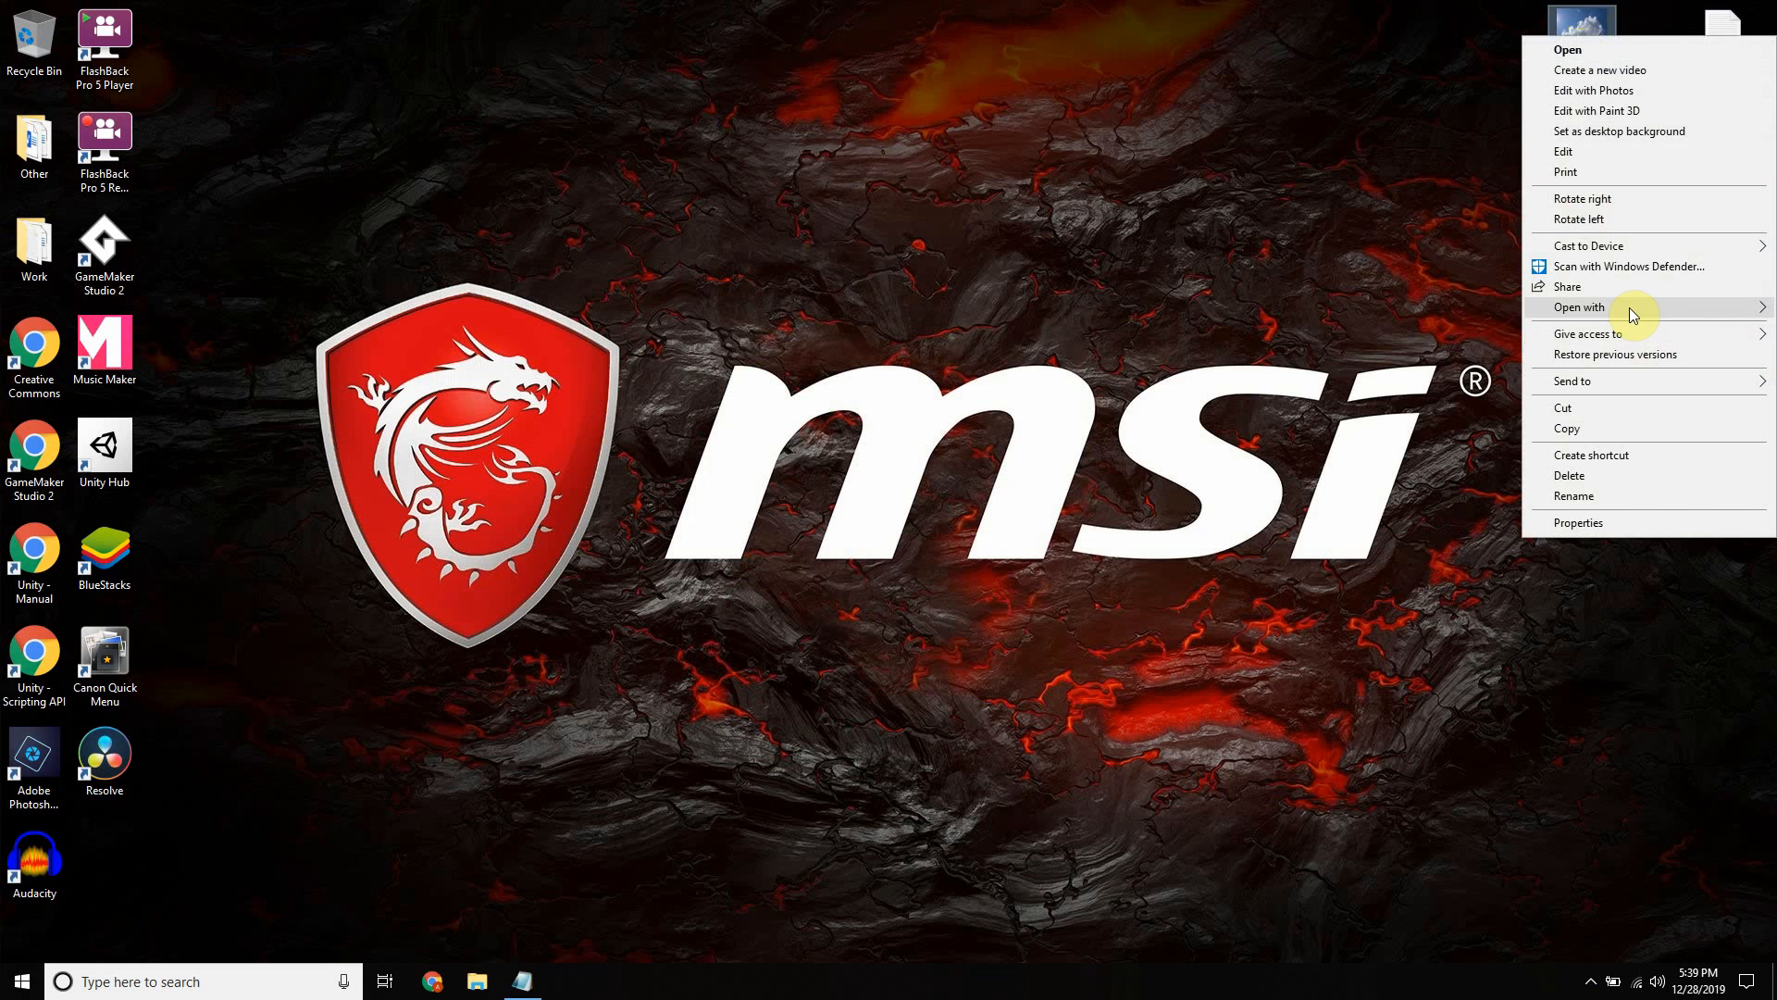
pyautogui.moveTo(1629, 307)
pyautogui.click(1425, 309)
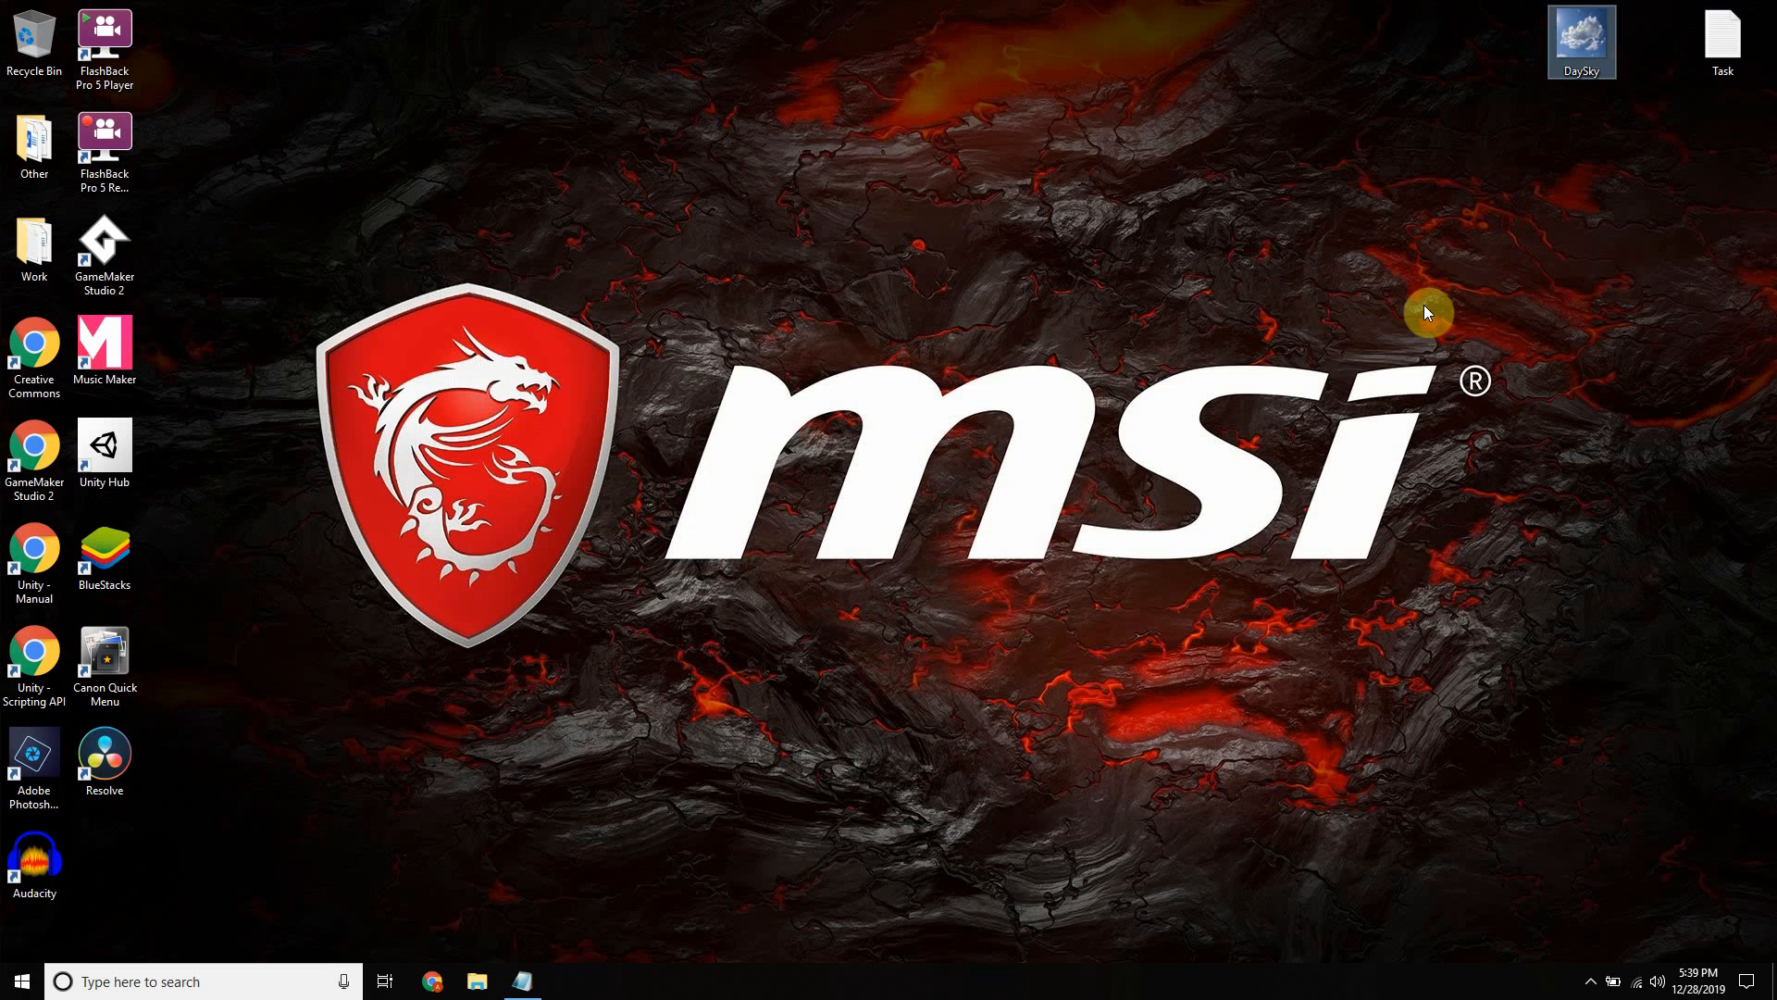
pyautogui.rightClick(1581, 33)
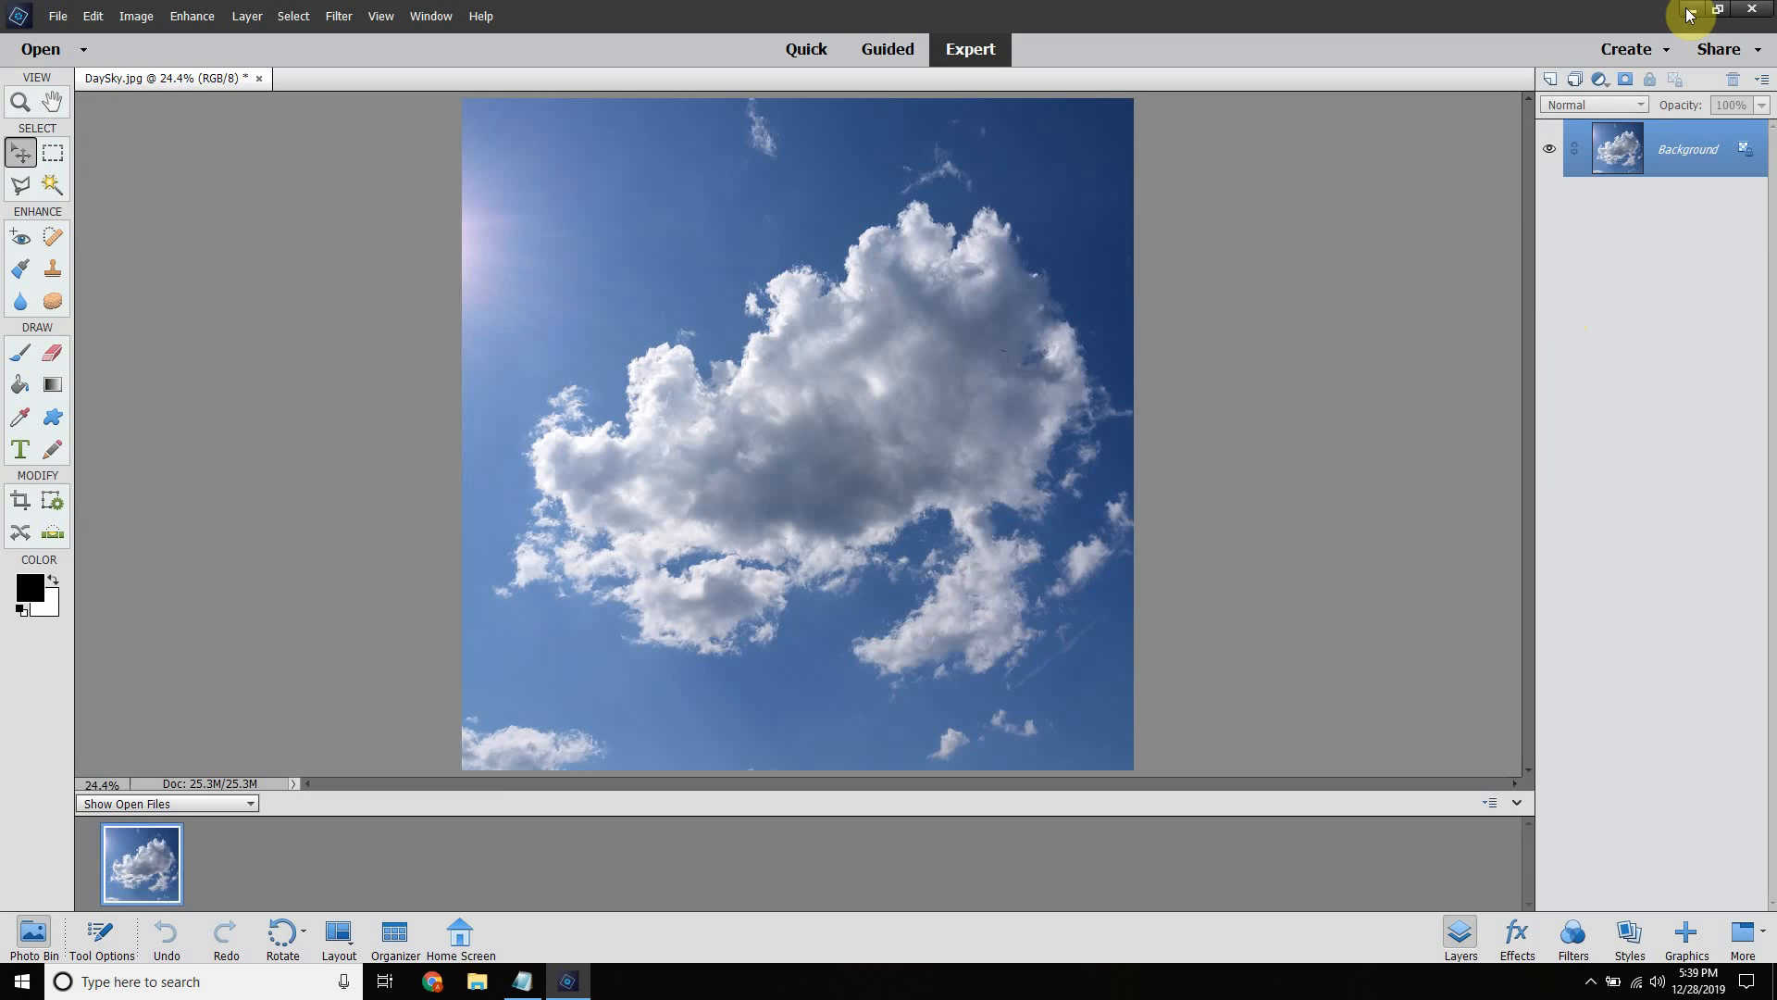
# Look at the programs offered for opening the DaySky image, and return to Photoshop Elements
pyautogui.click(1691, 9)
pyautogui.rightClick(1583, 52)
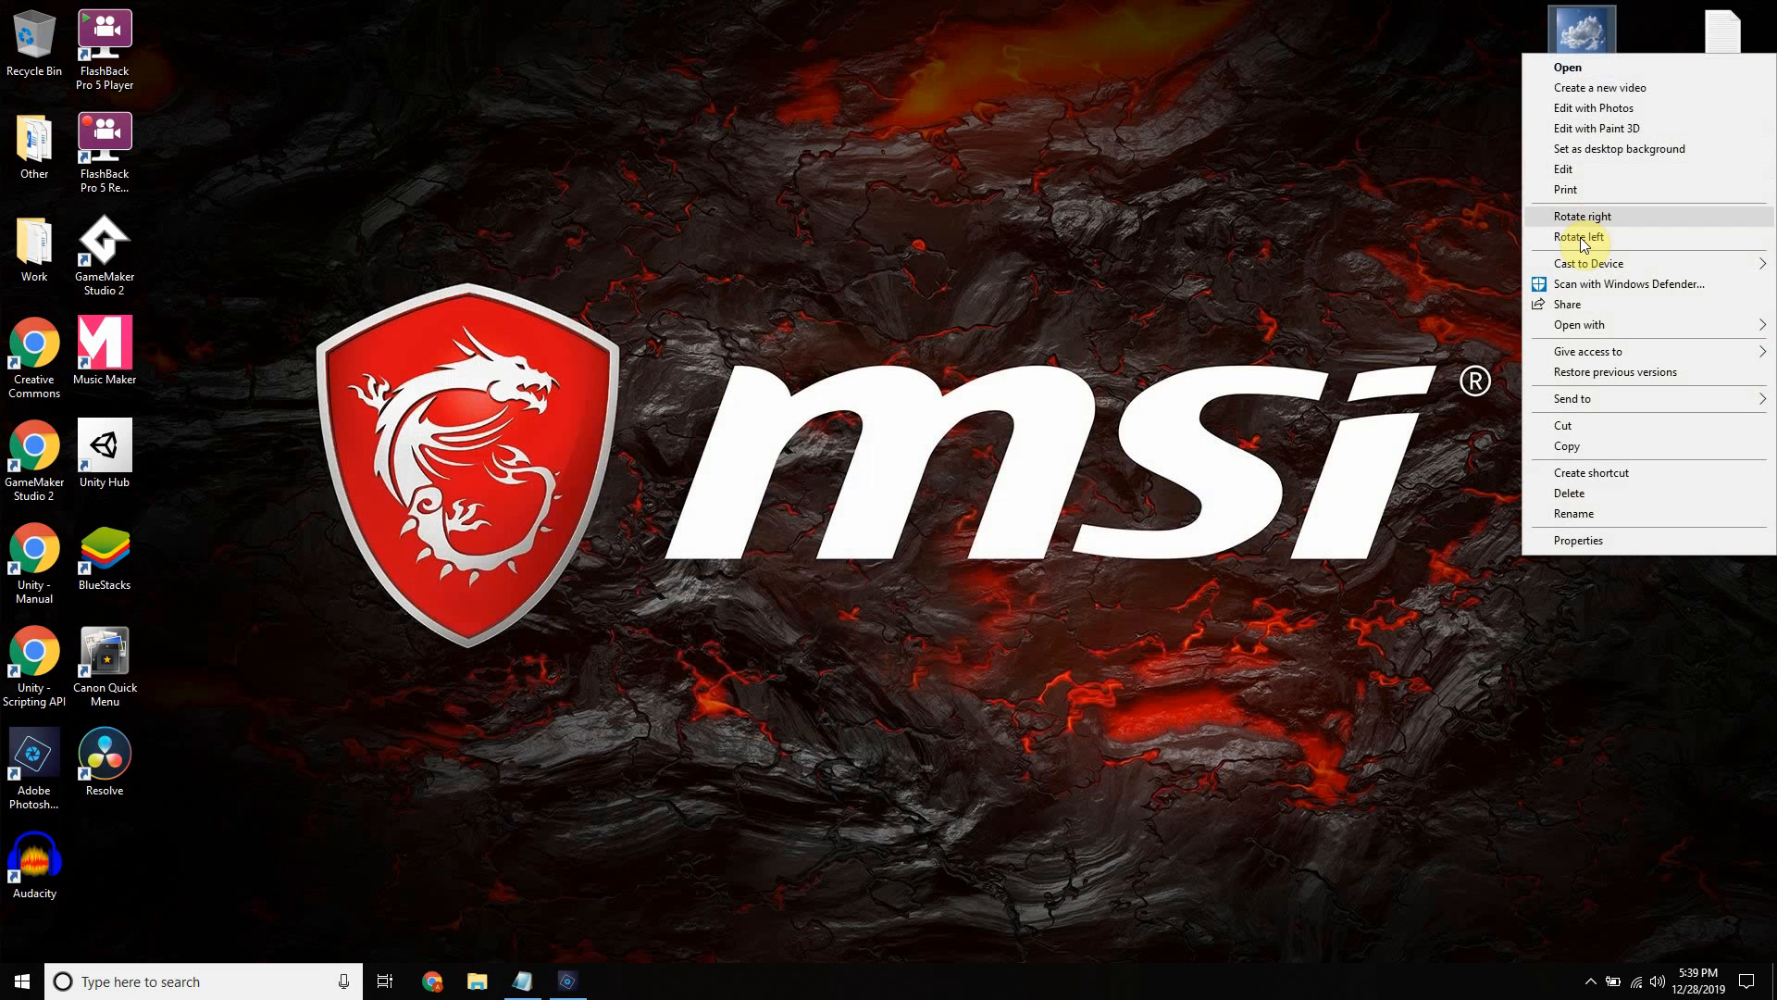
pyautogui.moveTo(1570, 333)
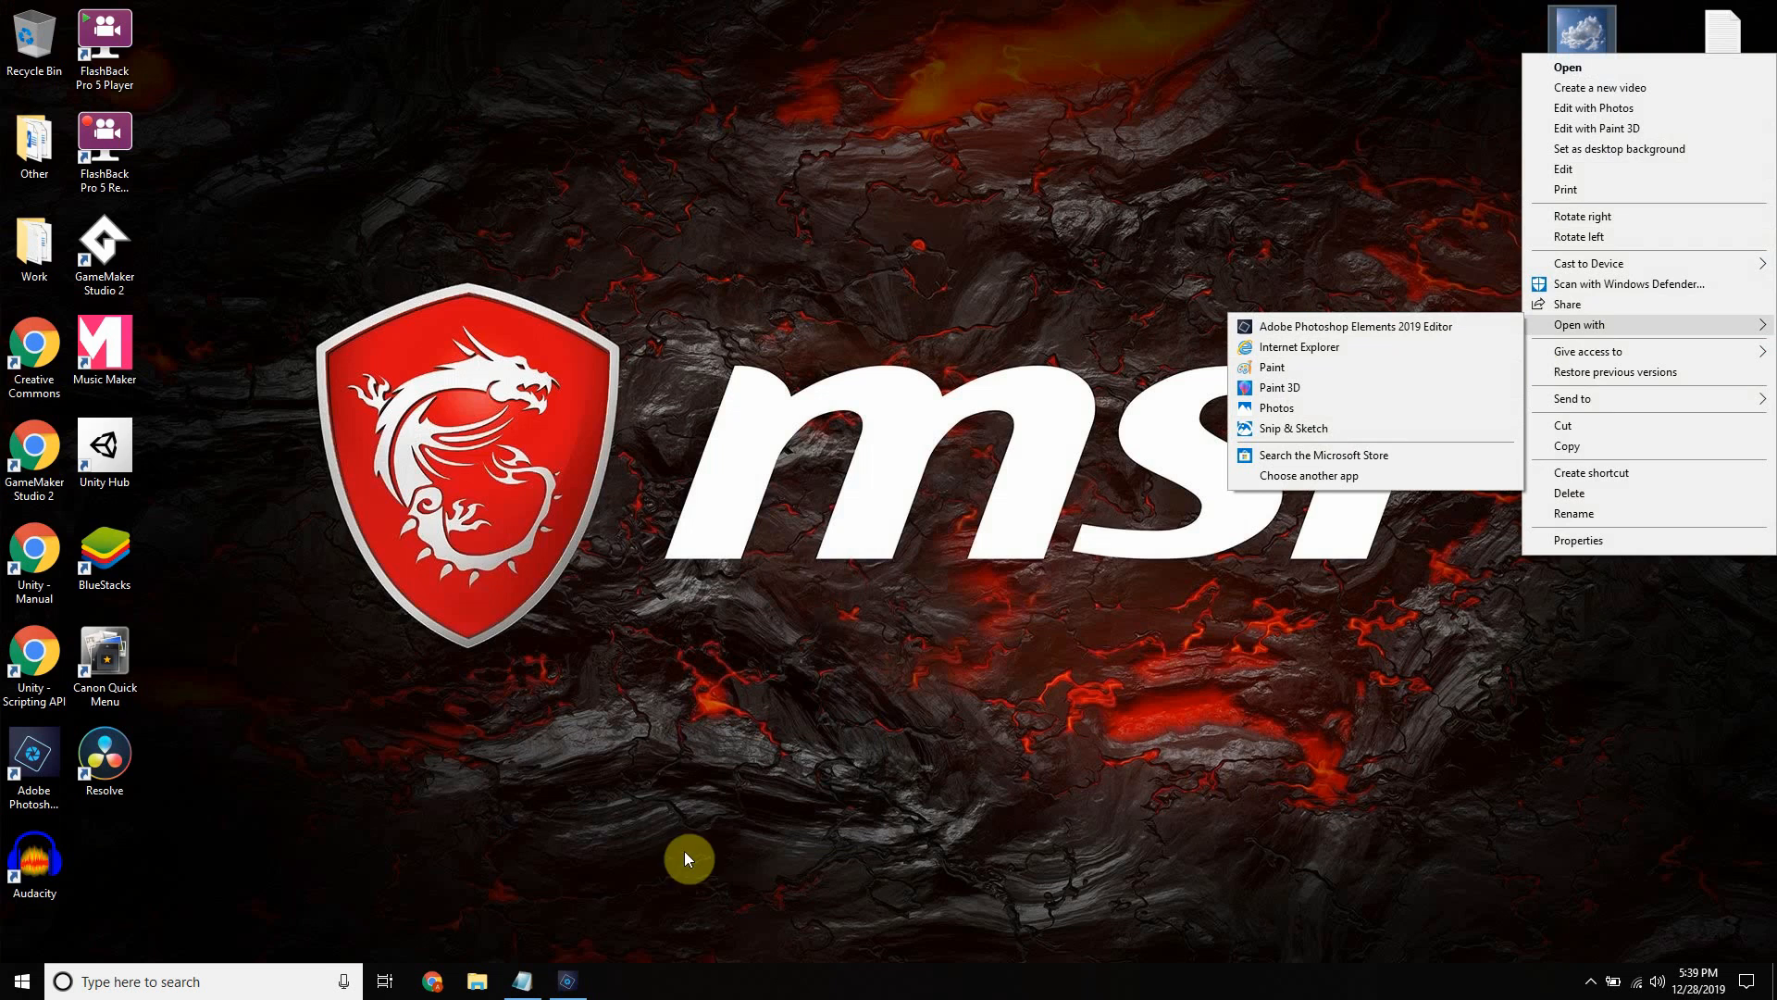
pyautogui.click(570, 981)
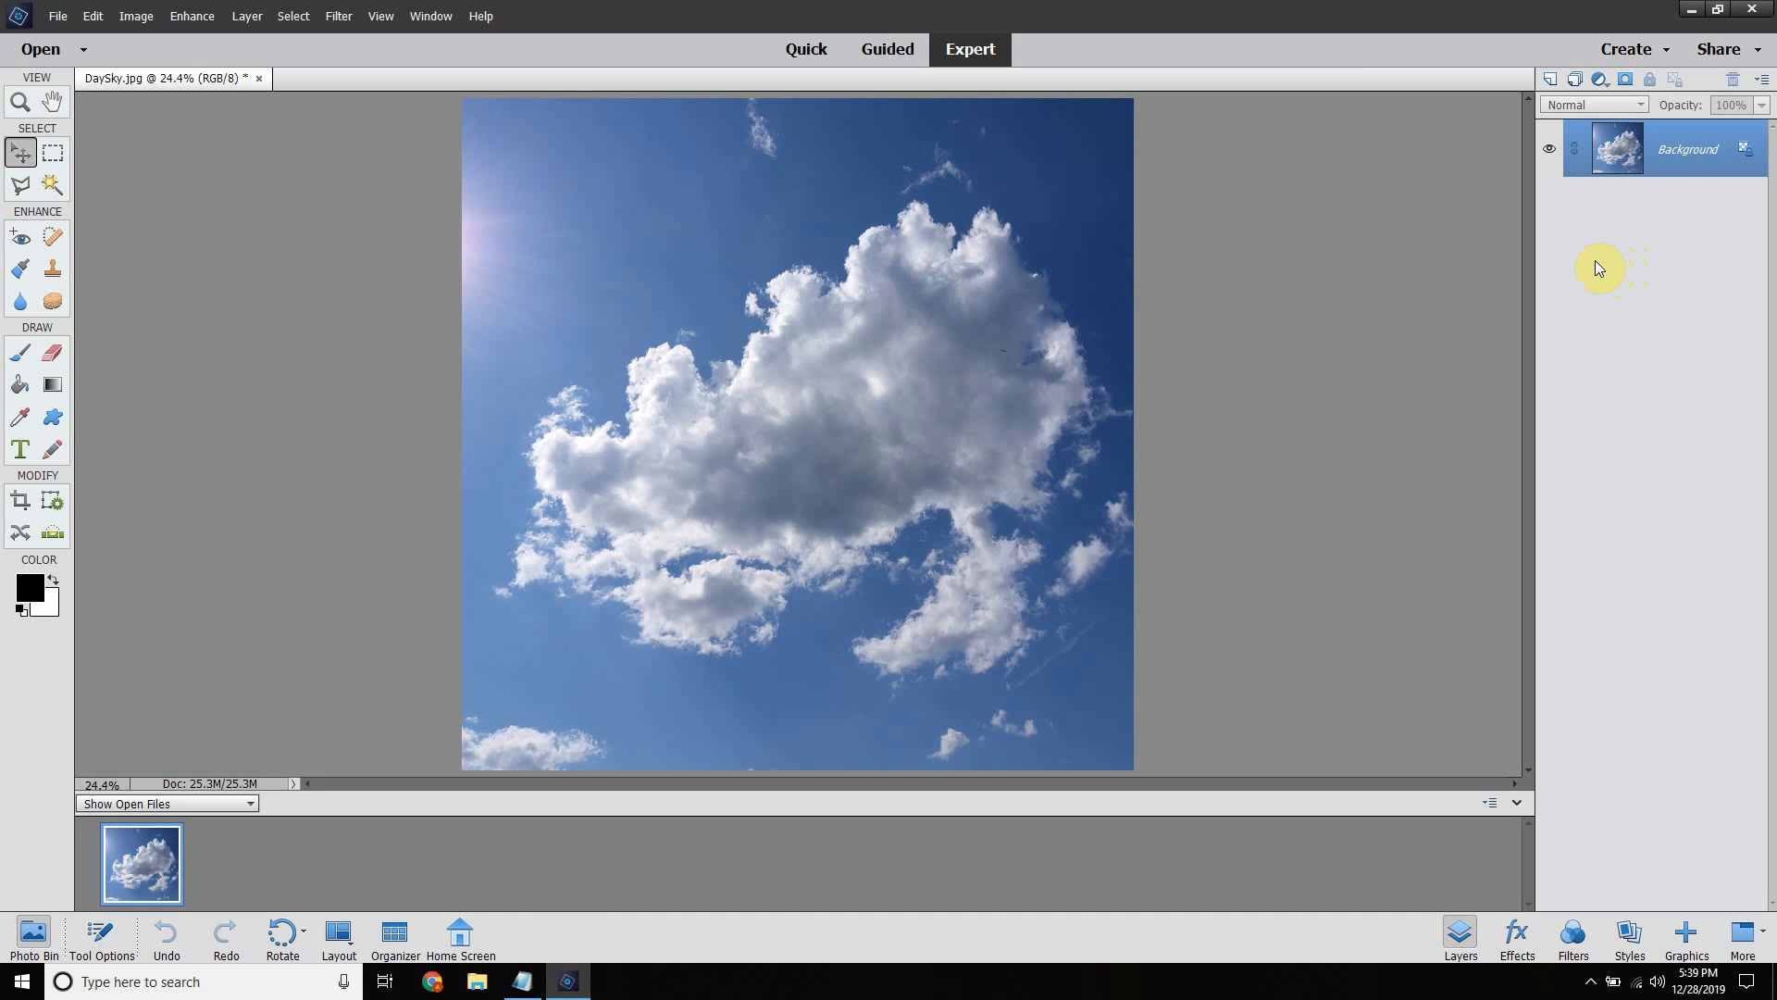
# Convert the Background into the regular layer Layer 0 and add a new empty layer above it
pyautogui.doubleClick(1608, 153)
pyautogui.click(1041, 304)
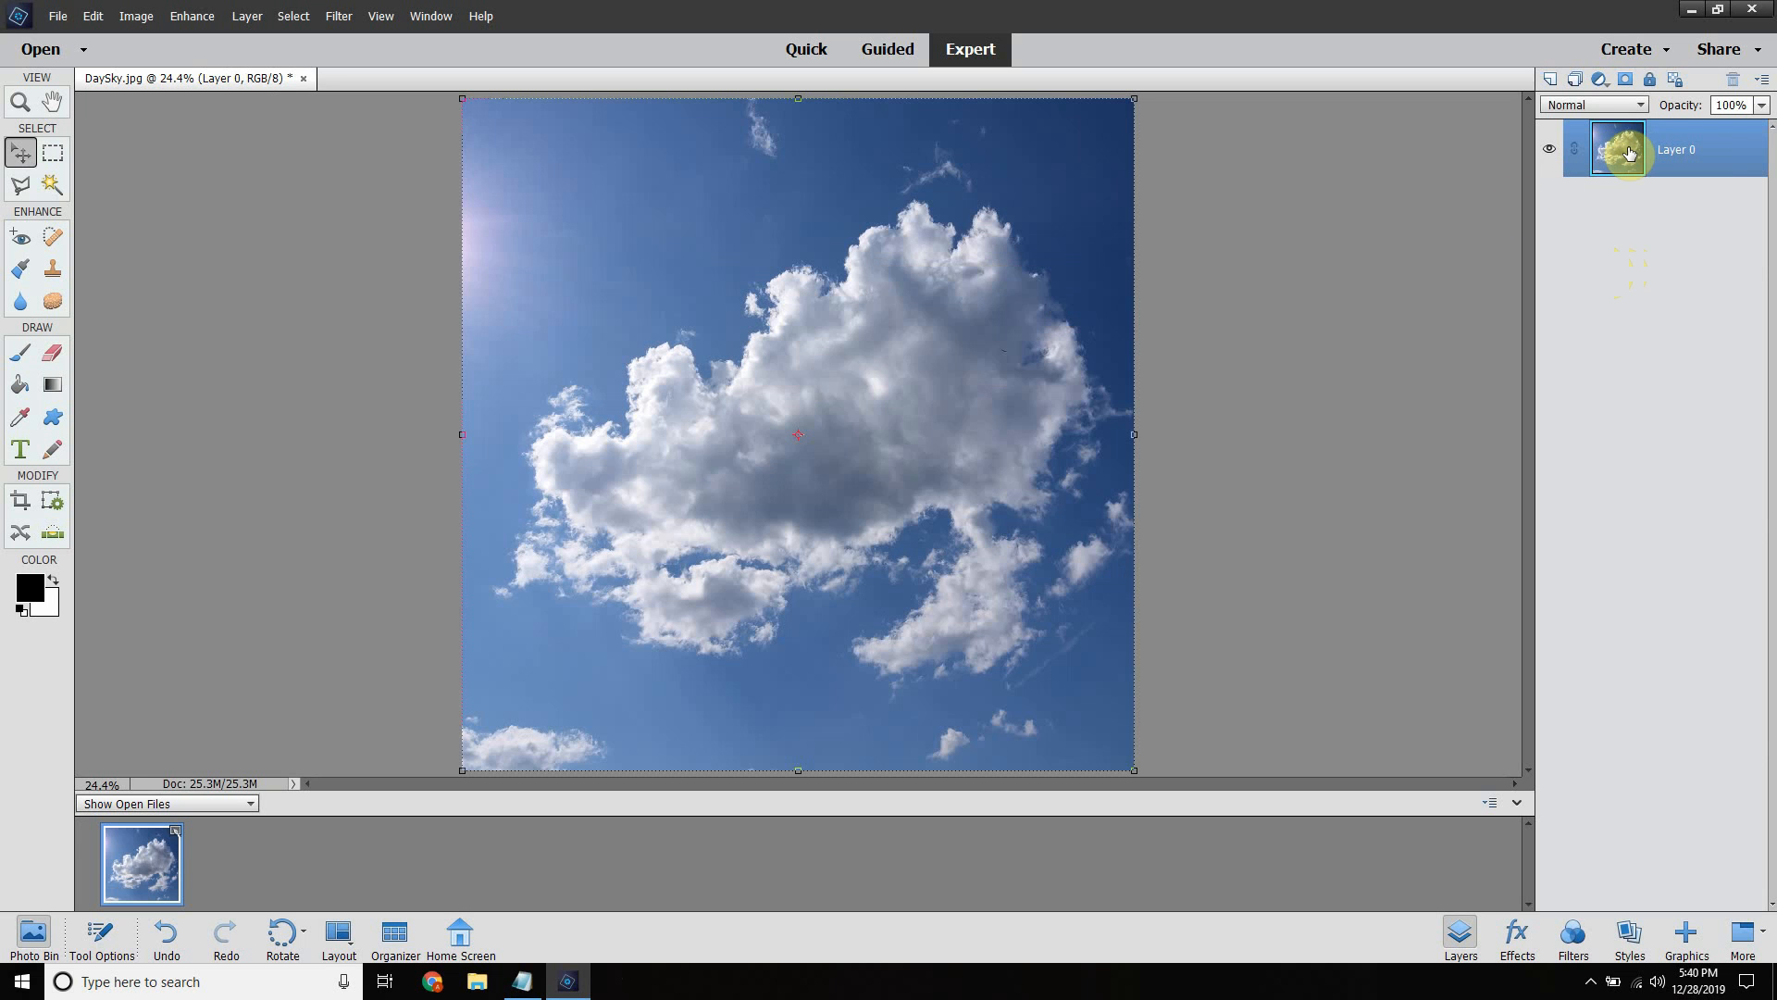
pyautogui.click(1551, 81)
# Set the foreground colour to light blue 6fcdff
pyautogui.click(30, 587)
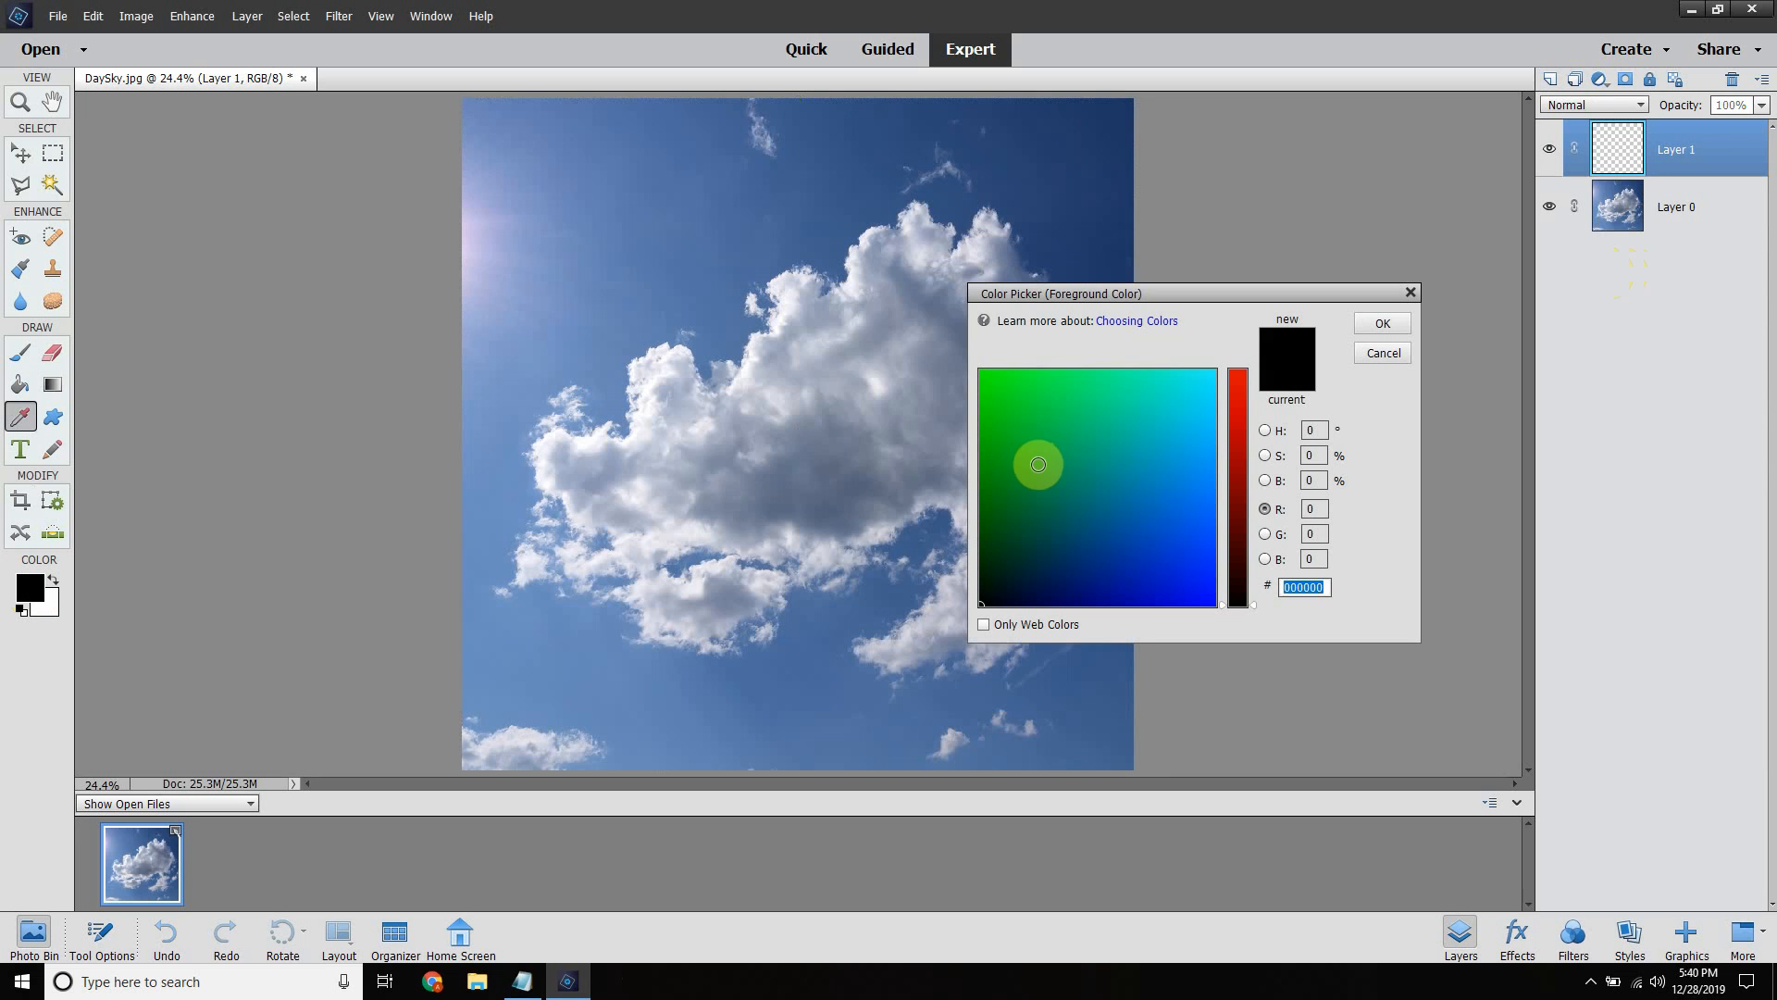
pyautogui.moveTo(1038, 464)
pyautogui.mouseDown()
pyautogui.moveTo(1479, 317)
pyautogui.moveTo(1533, 417)
pyautogui.mouseUp()
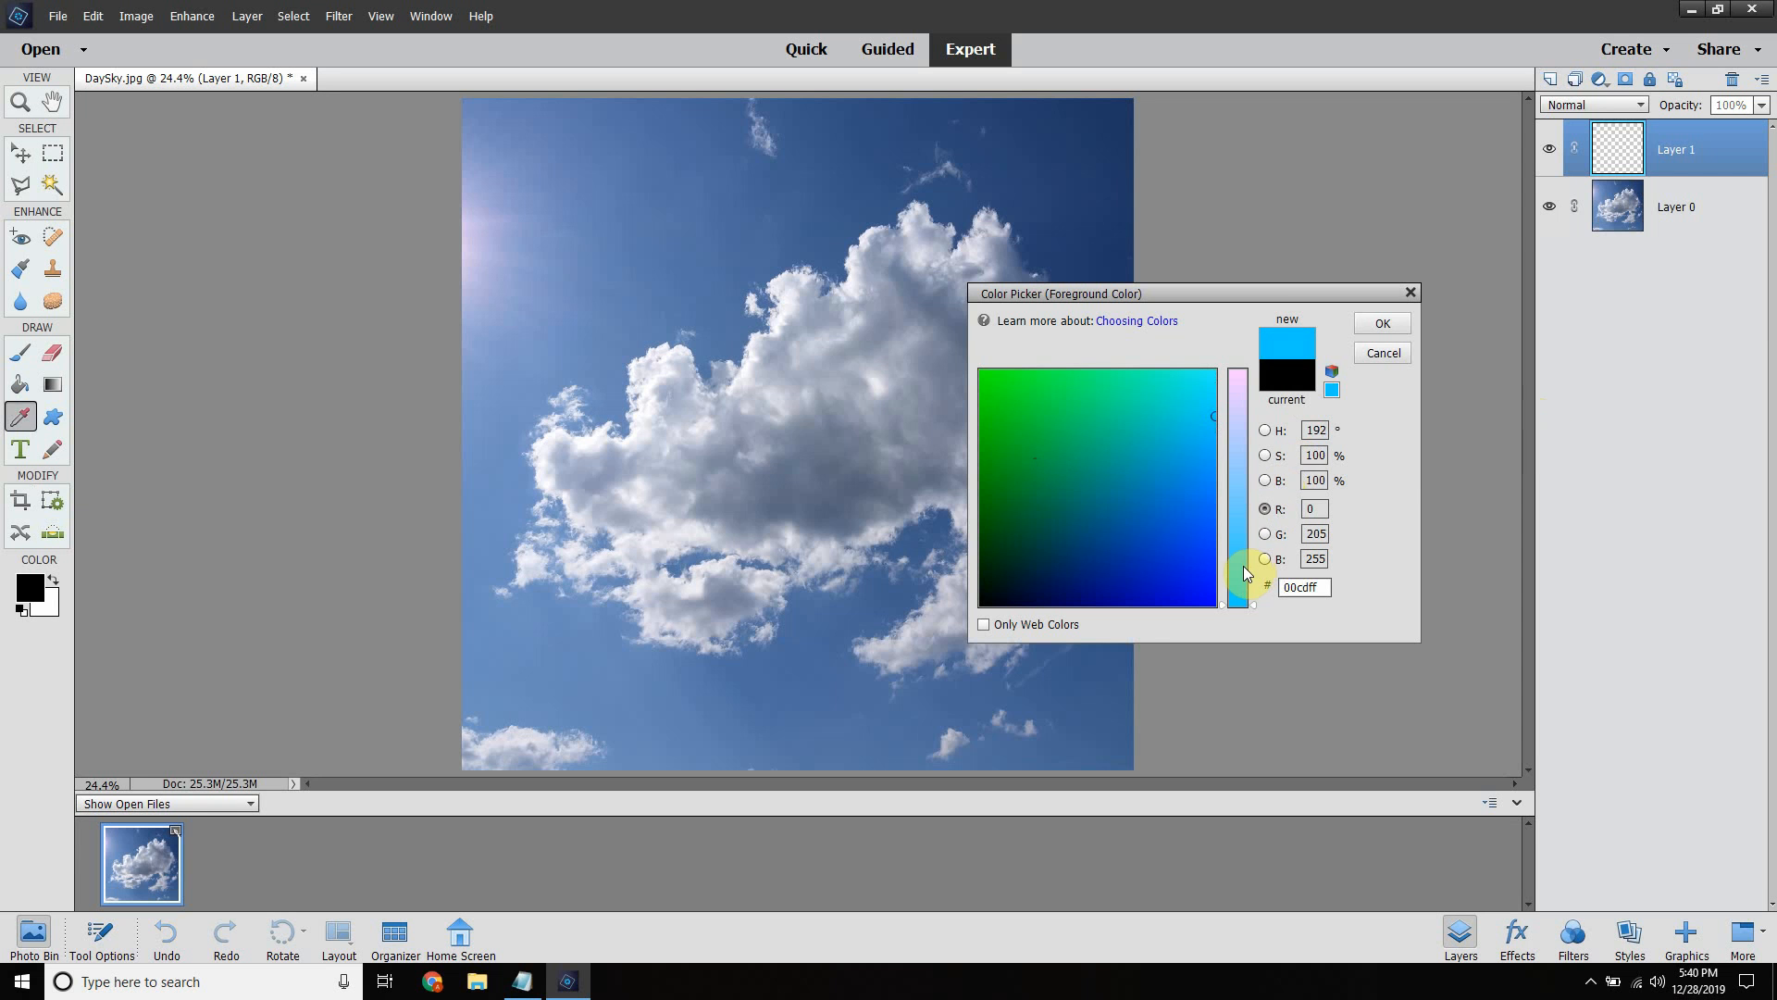
pyautogui.moveTo(1239, 566); pyautogui.dragTo(1240, 507)
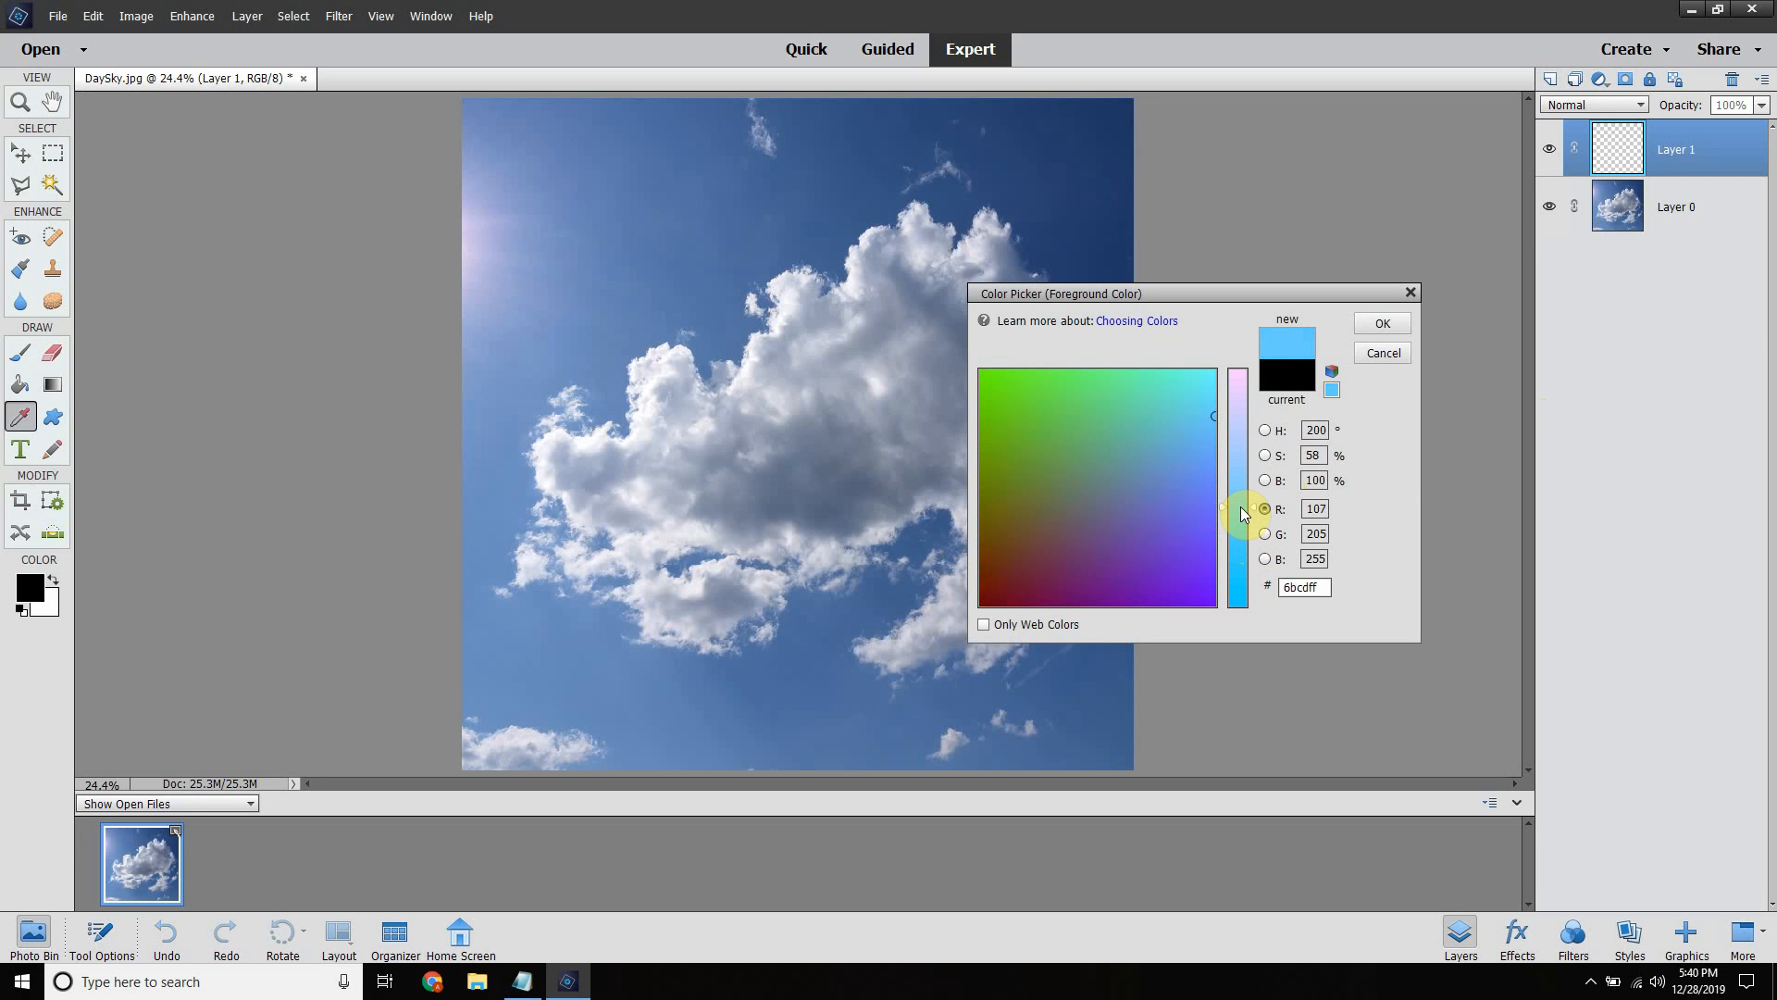
pyautogui.moveTo(1240, 507); pyautogui.dragTo(1251, 513)
pyautogui.moveTo(1251, 513)
pyautogui.mouseDown()
pyautogui.moveTo(1252, 479)
pyautogui.moveTo(1248, 504)
pyautogui.mouseUp()
pyautogui.moveTo(1250, 504); pyautogui.dragTo(1250, 504)
pyautogui.click(1389, 321)
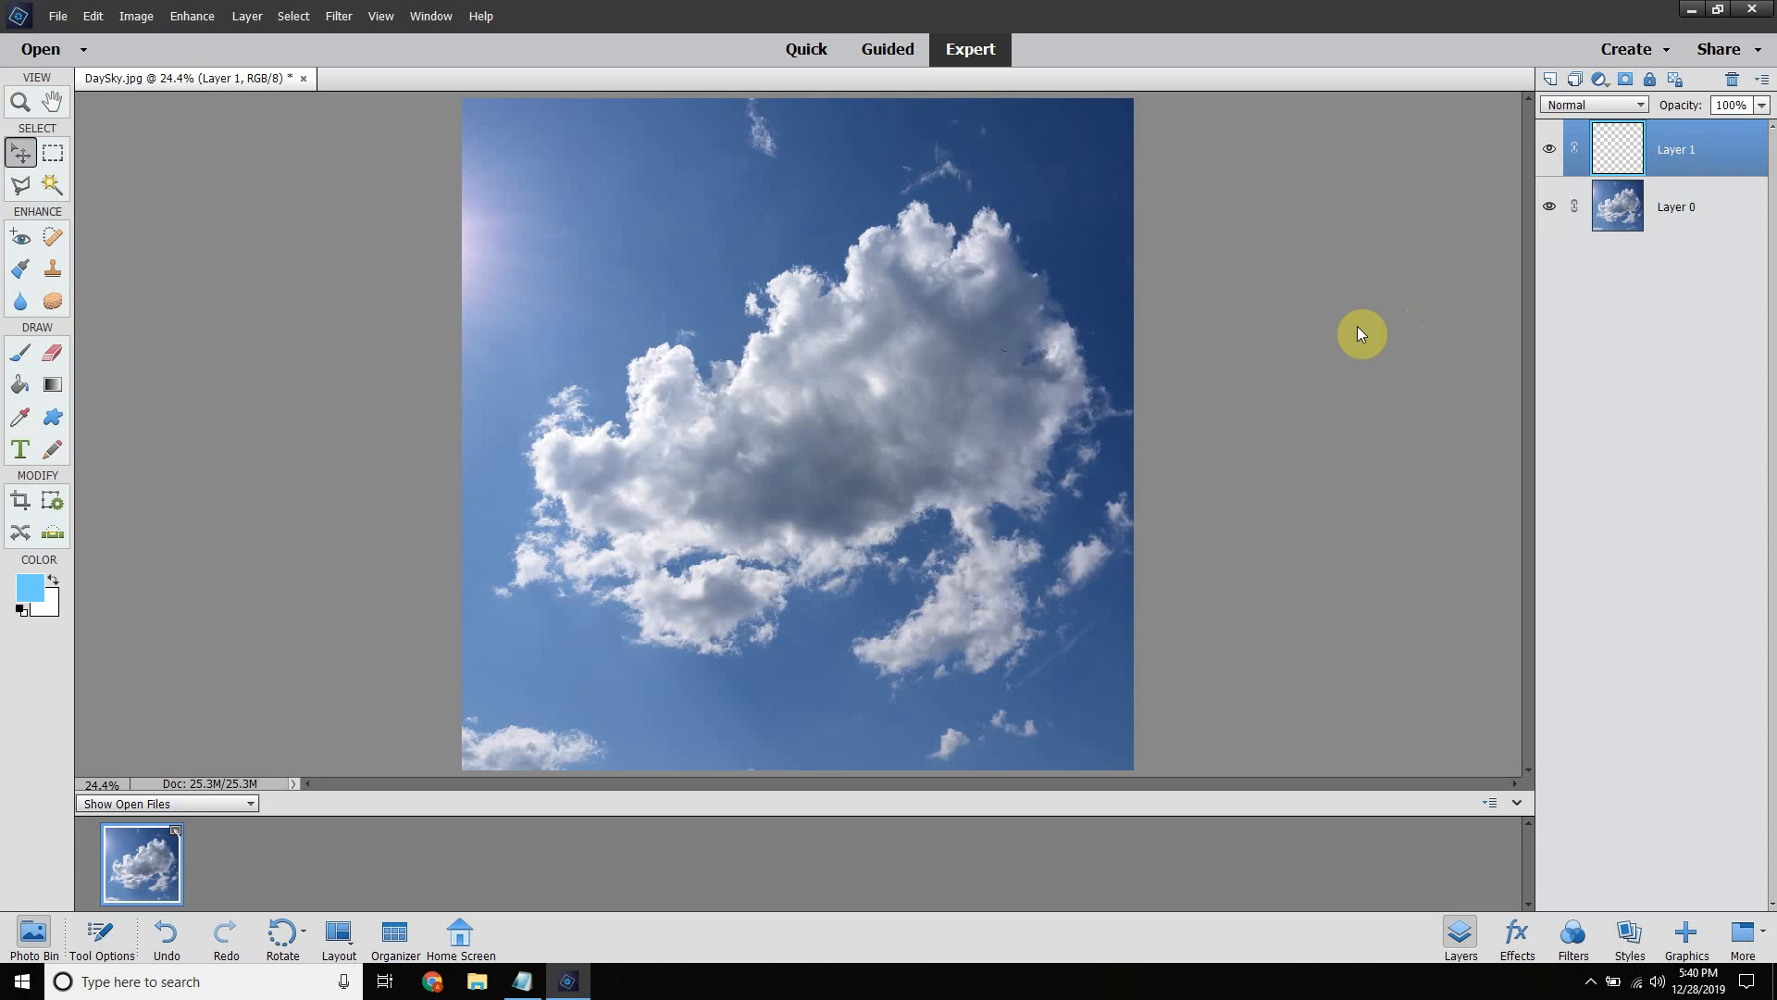
# Adjust the foreground colour to 6fcaf6 and fill Layer 1 with it using the Paint Bucket tool
pyautogui.click(29, 589)
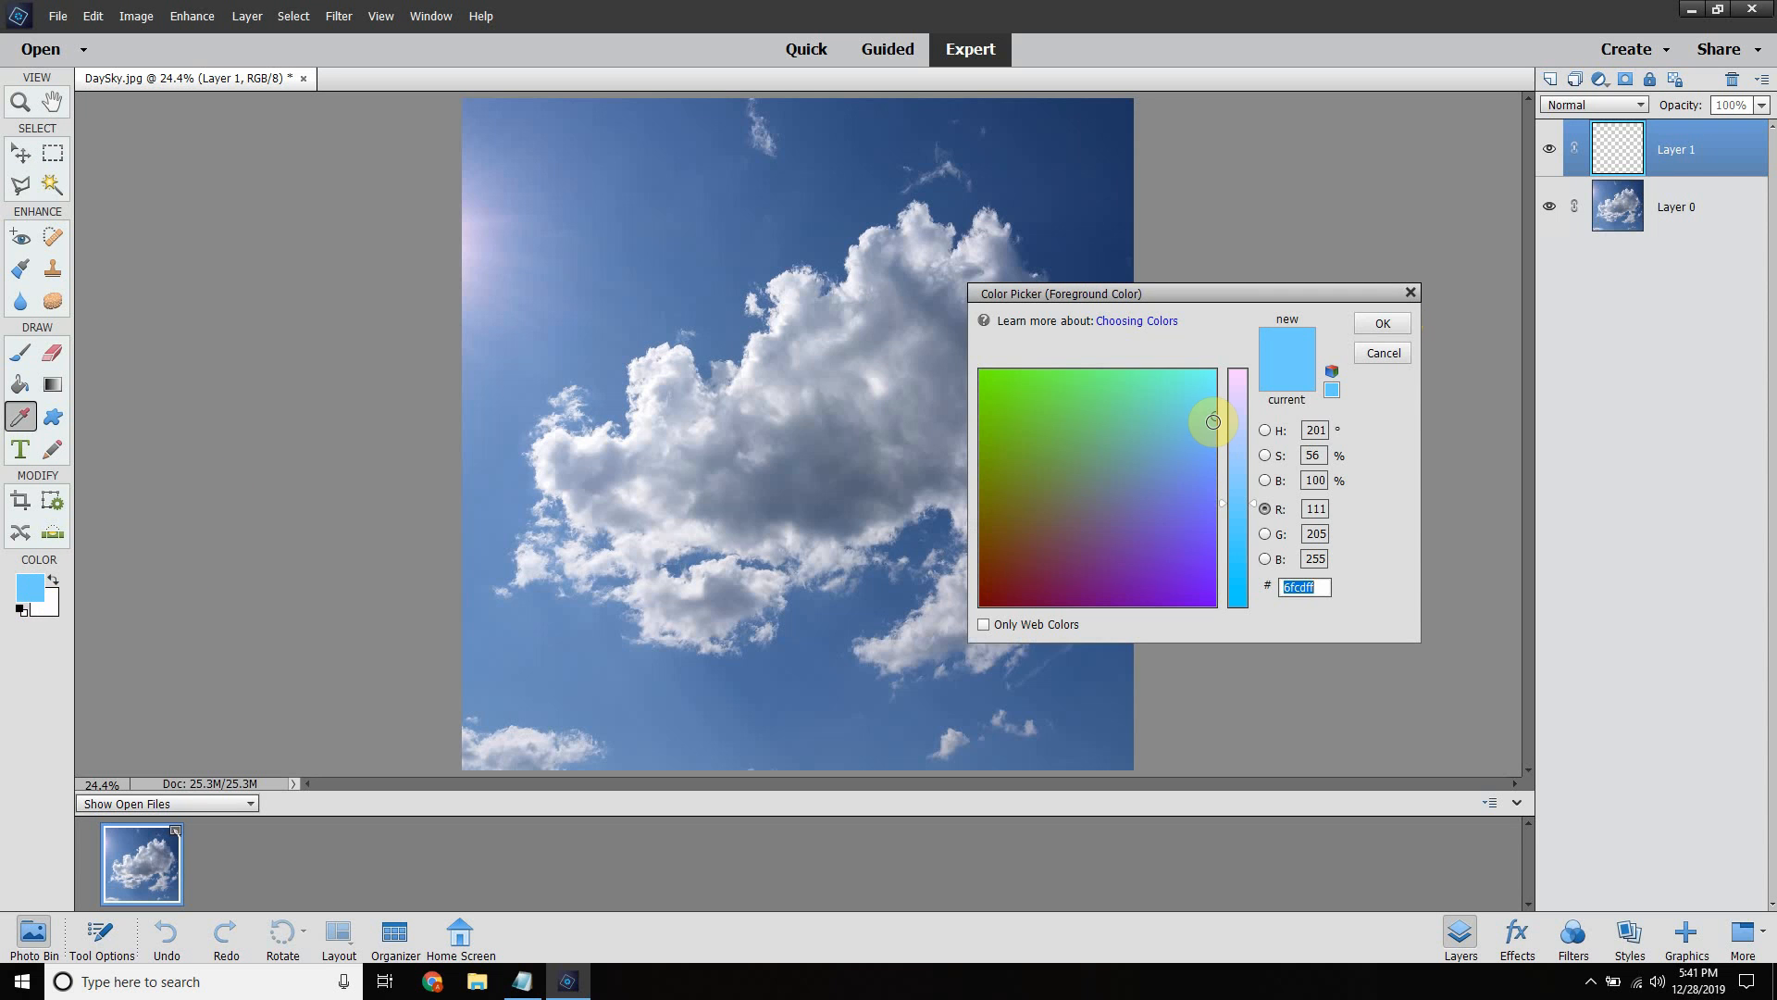
pyautogui.click(1209, 420)
pyautogui.moveTo(1210, 420); pyautogui.dragTo(1208, 420)
pyautogui.click(1381, 323)
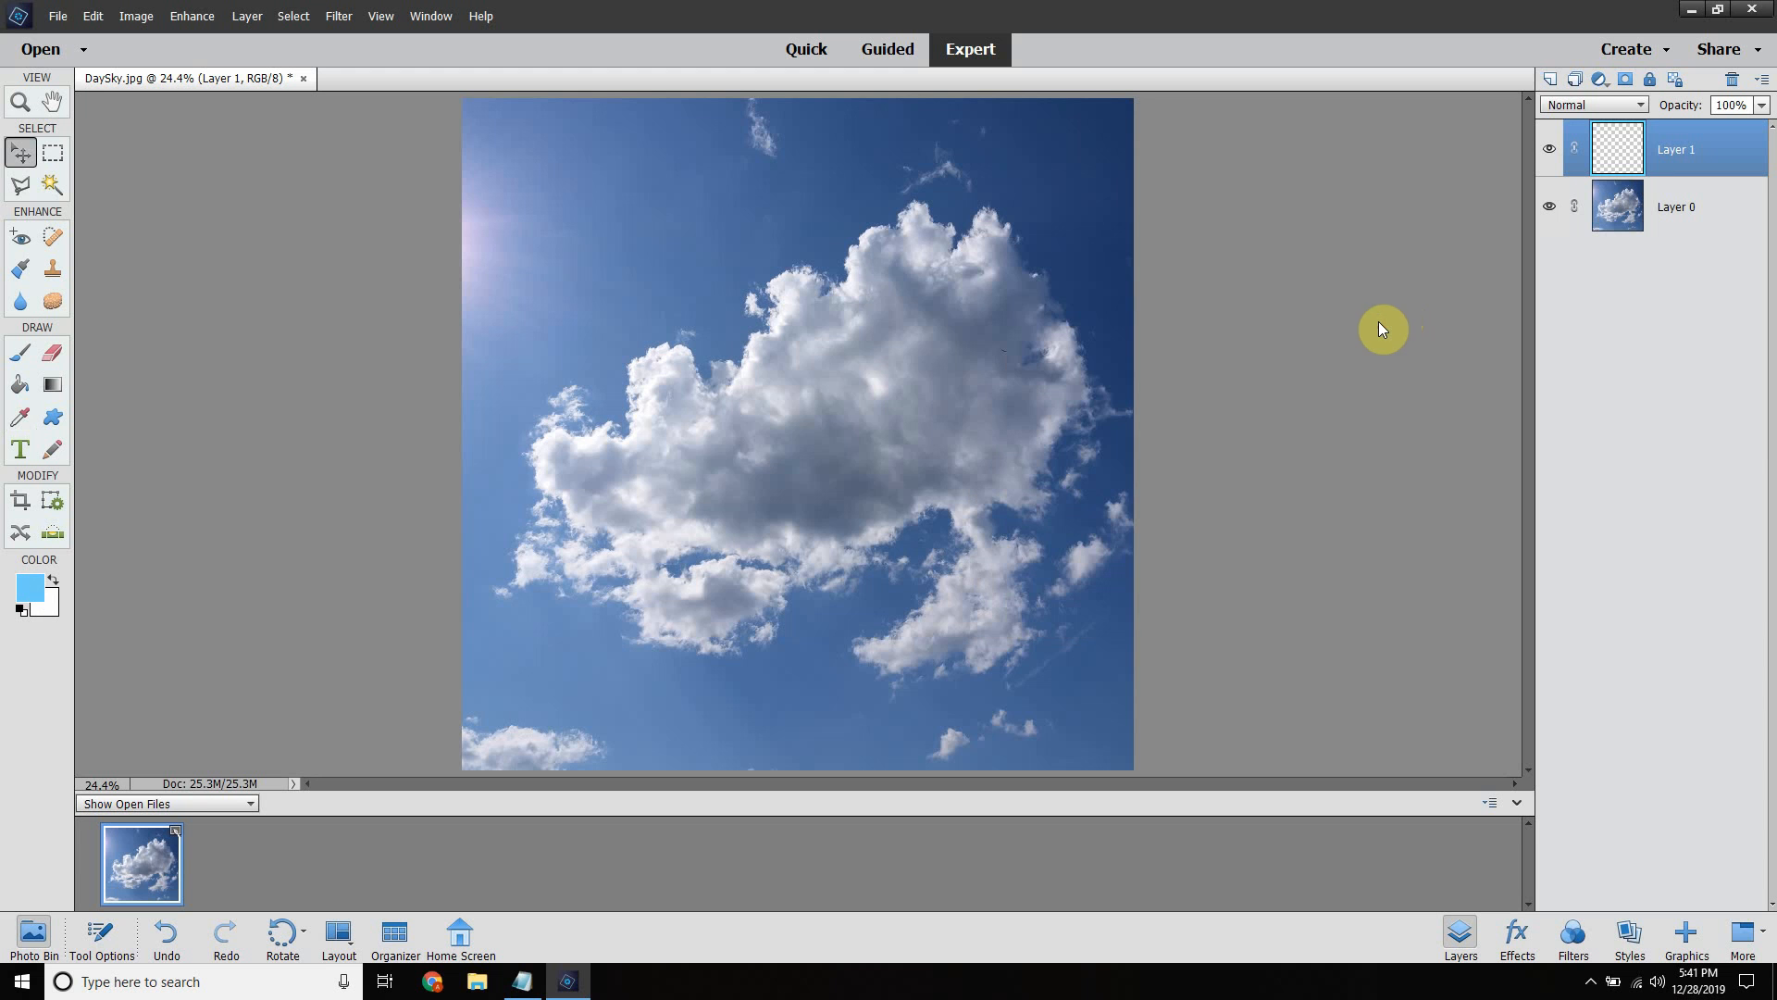
pyautogui.click(19, 385)
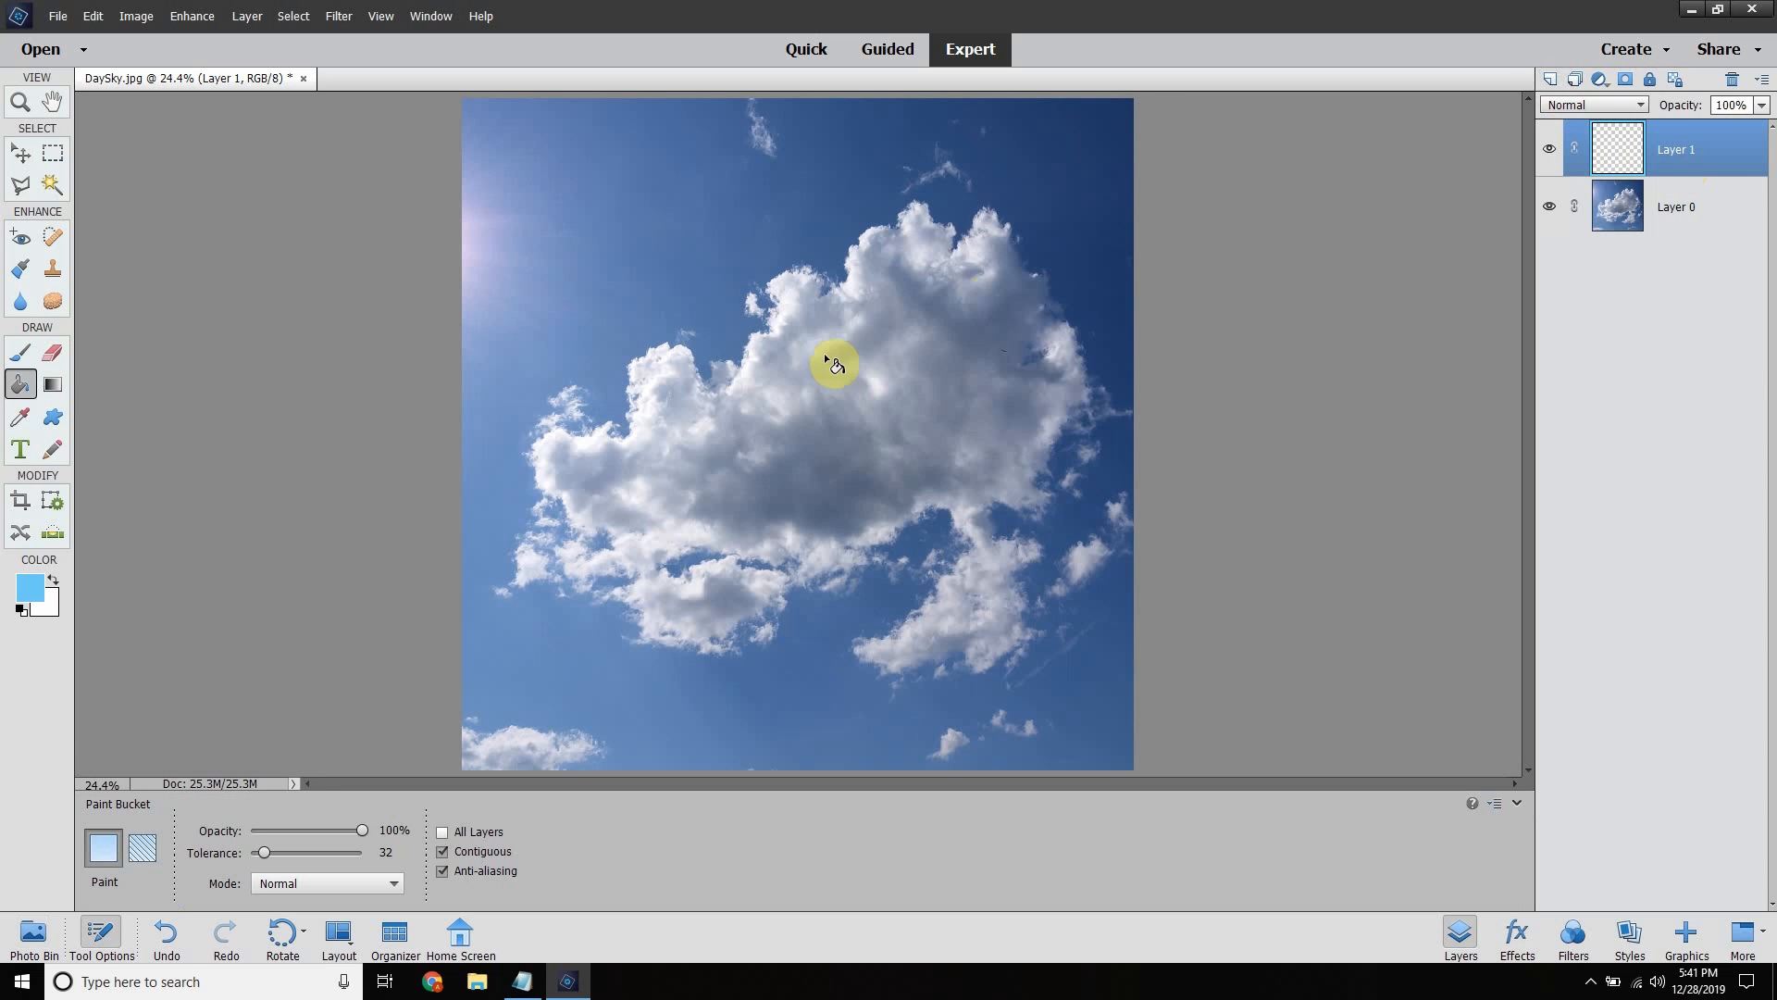
pyautogui.click(603, 443)
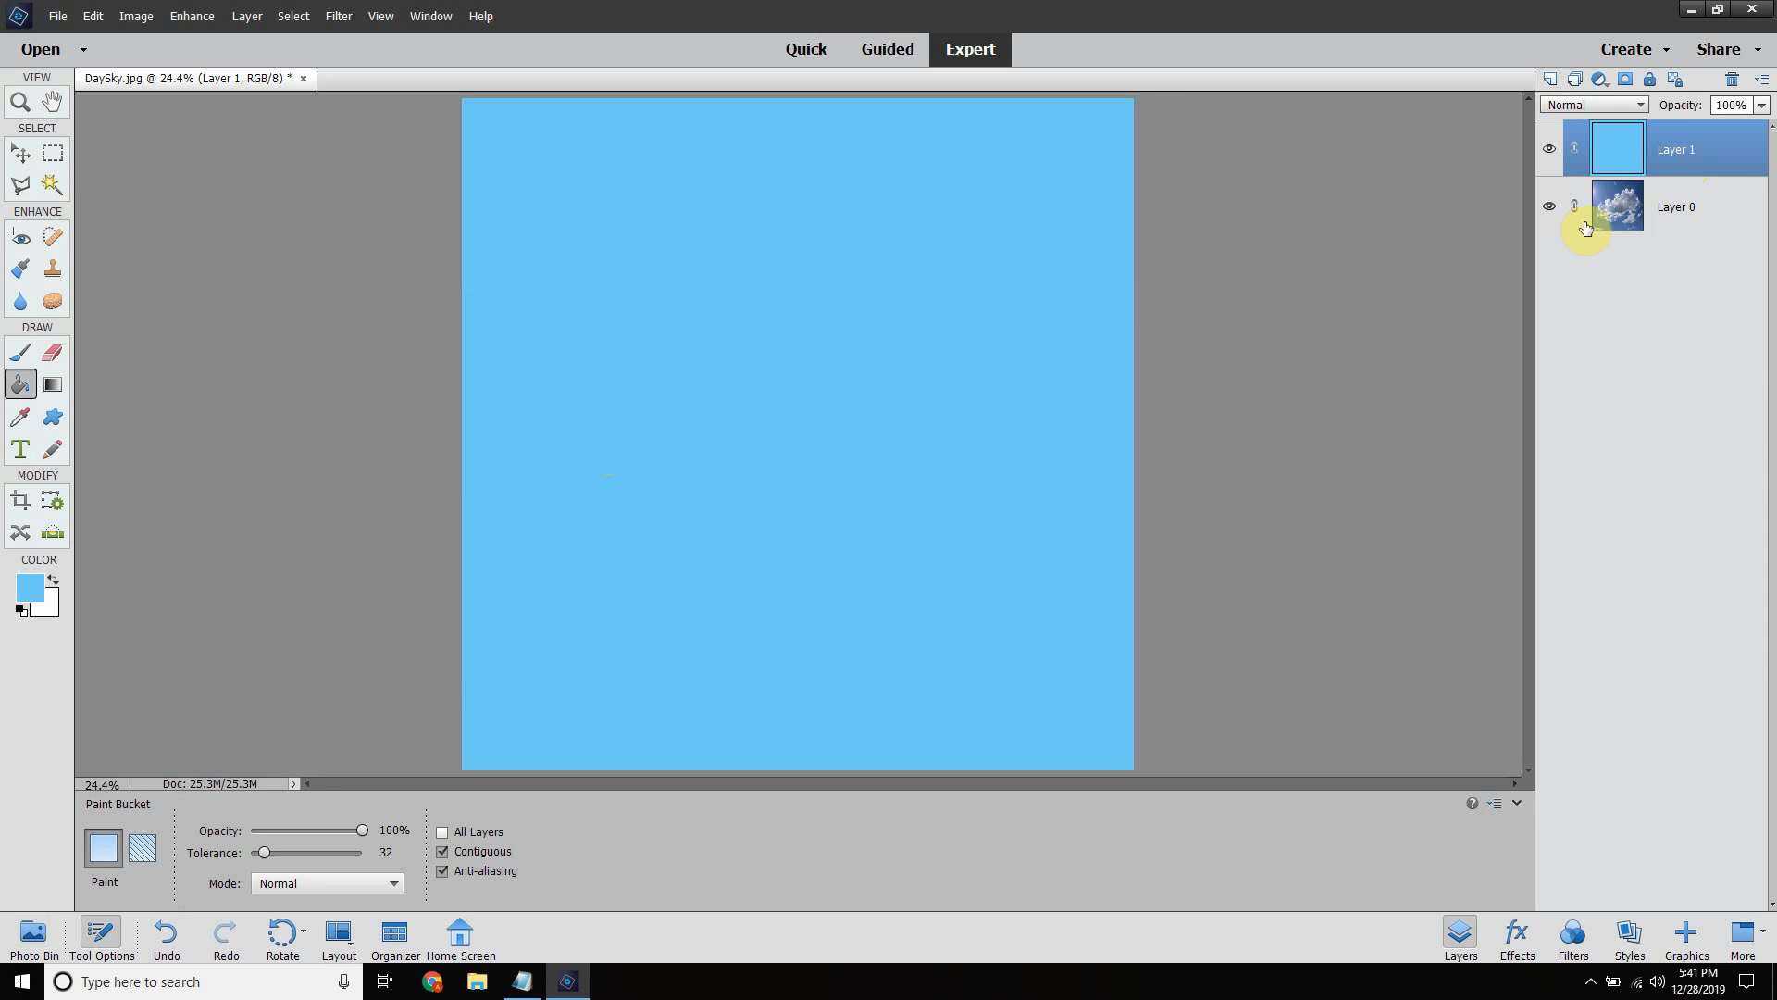
pyautogui.click(1761, 108)
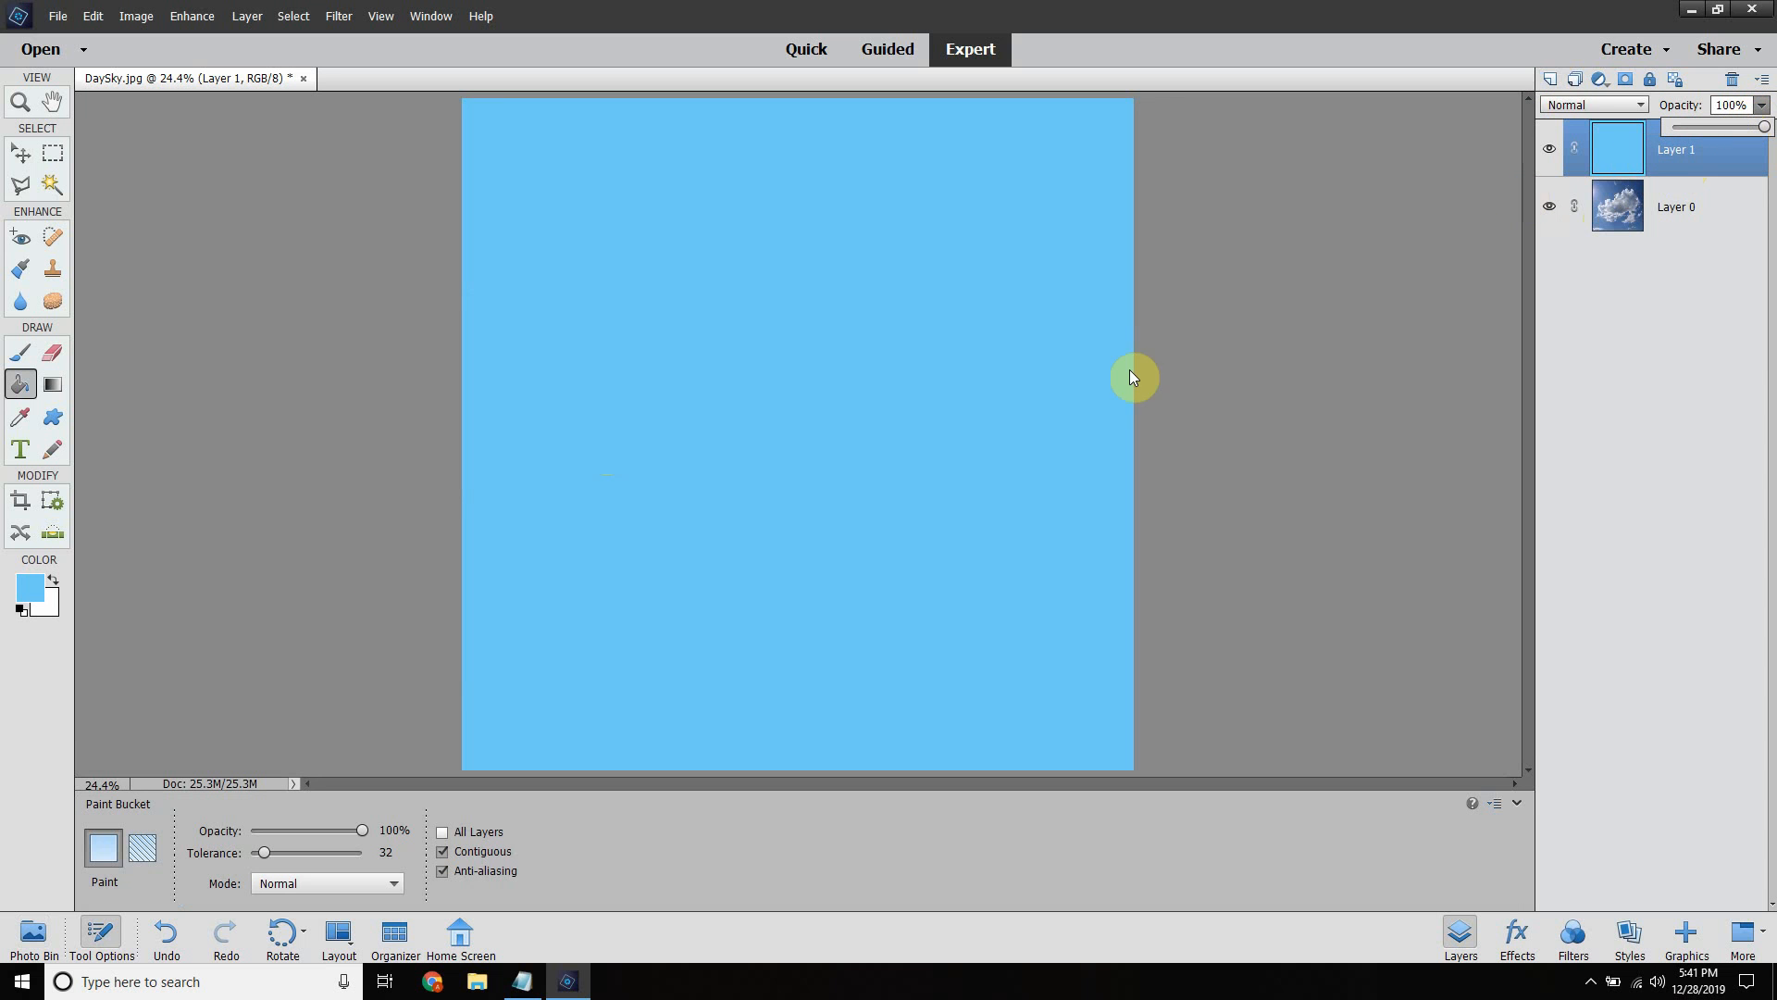
pyautogui.click(1669, 304)
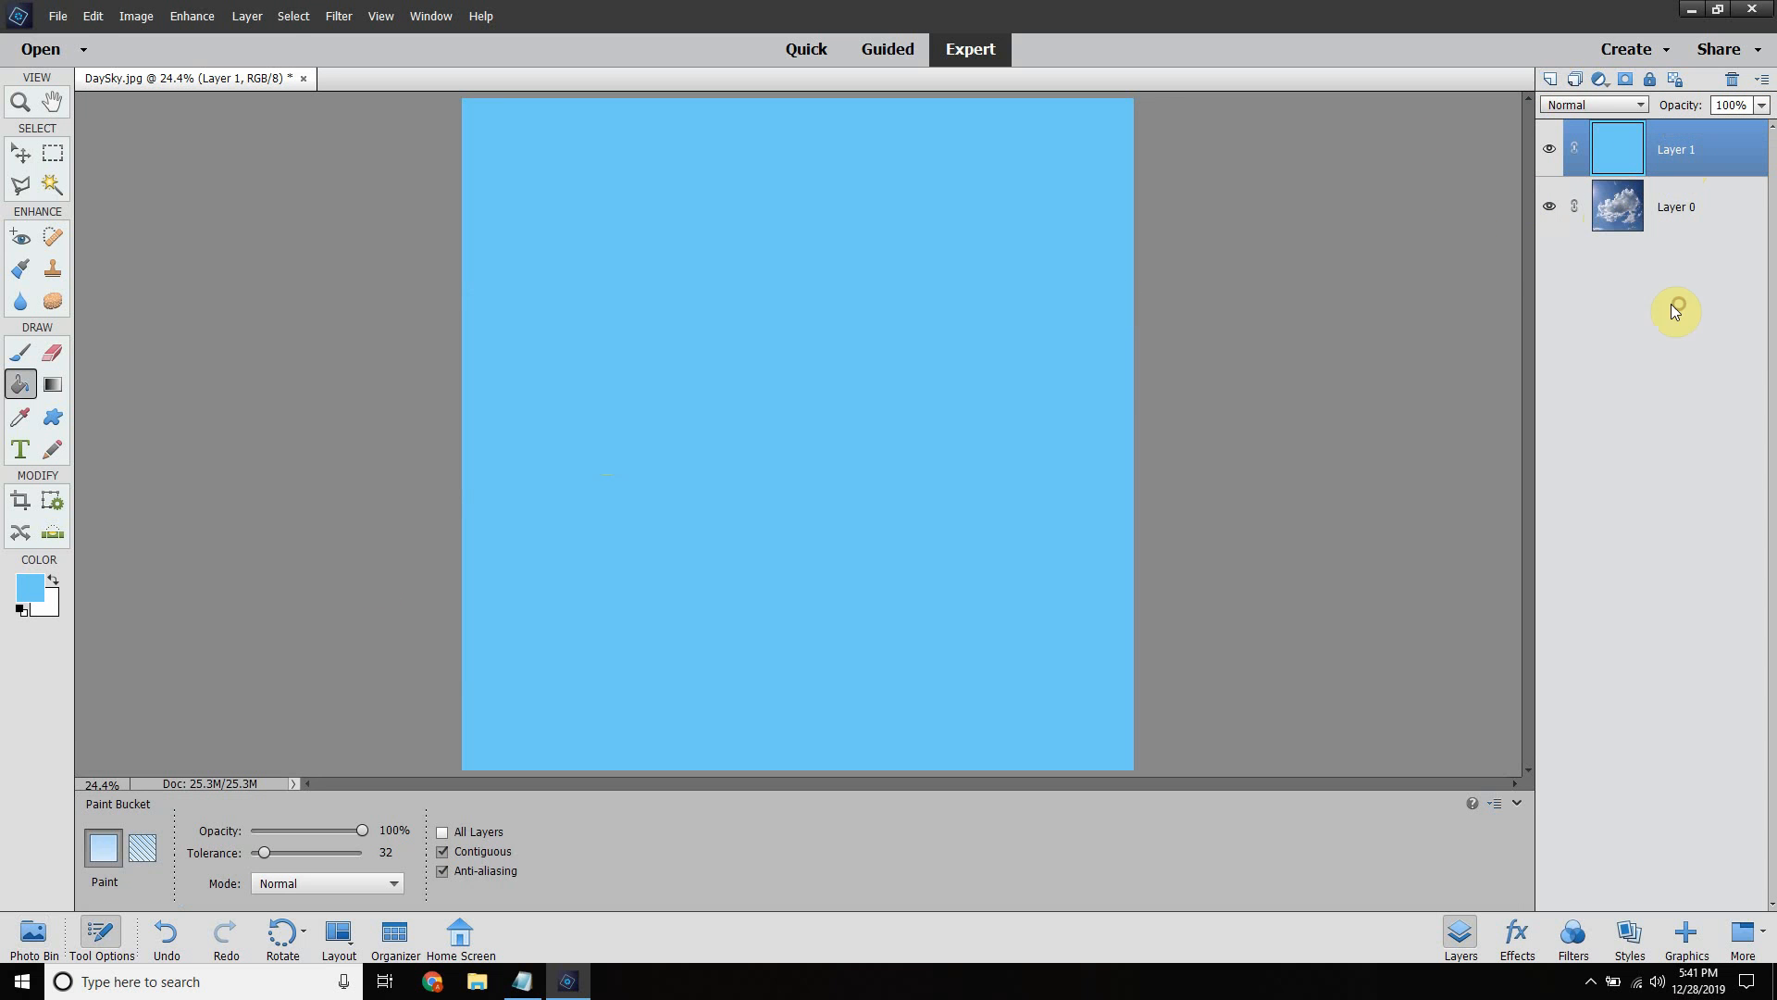
pyautogui.click(93, 16)
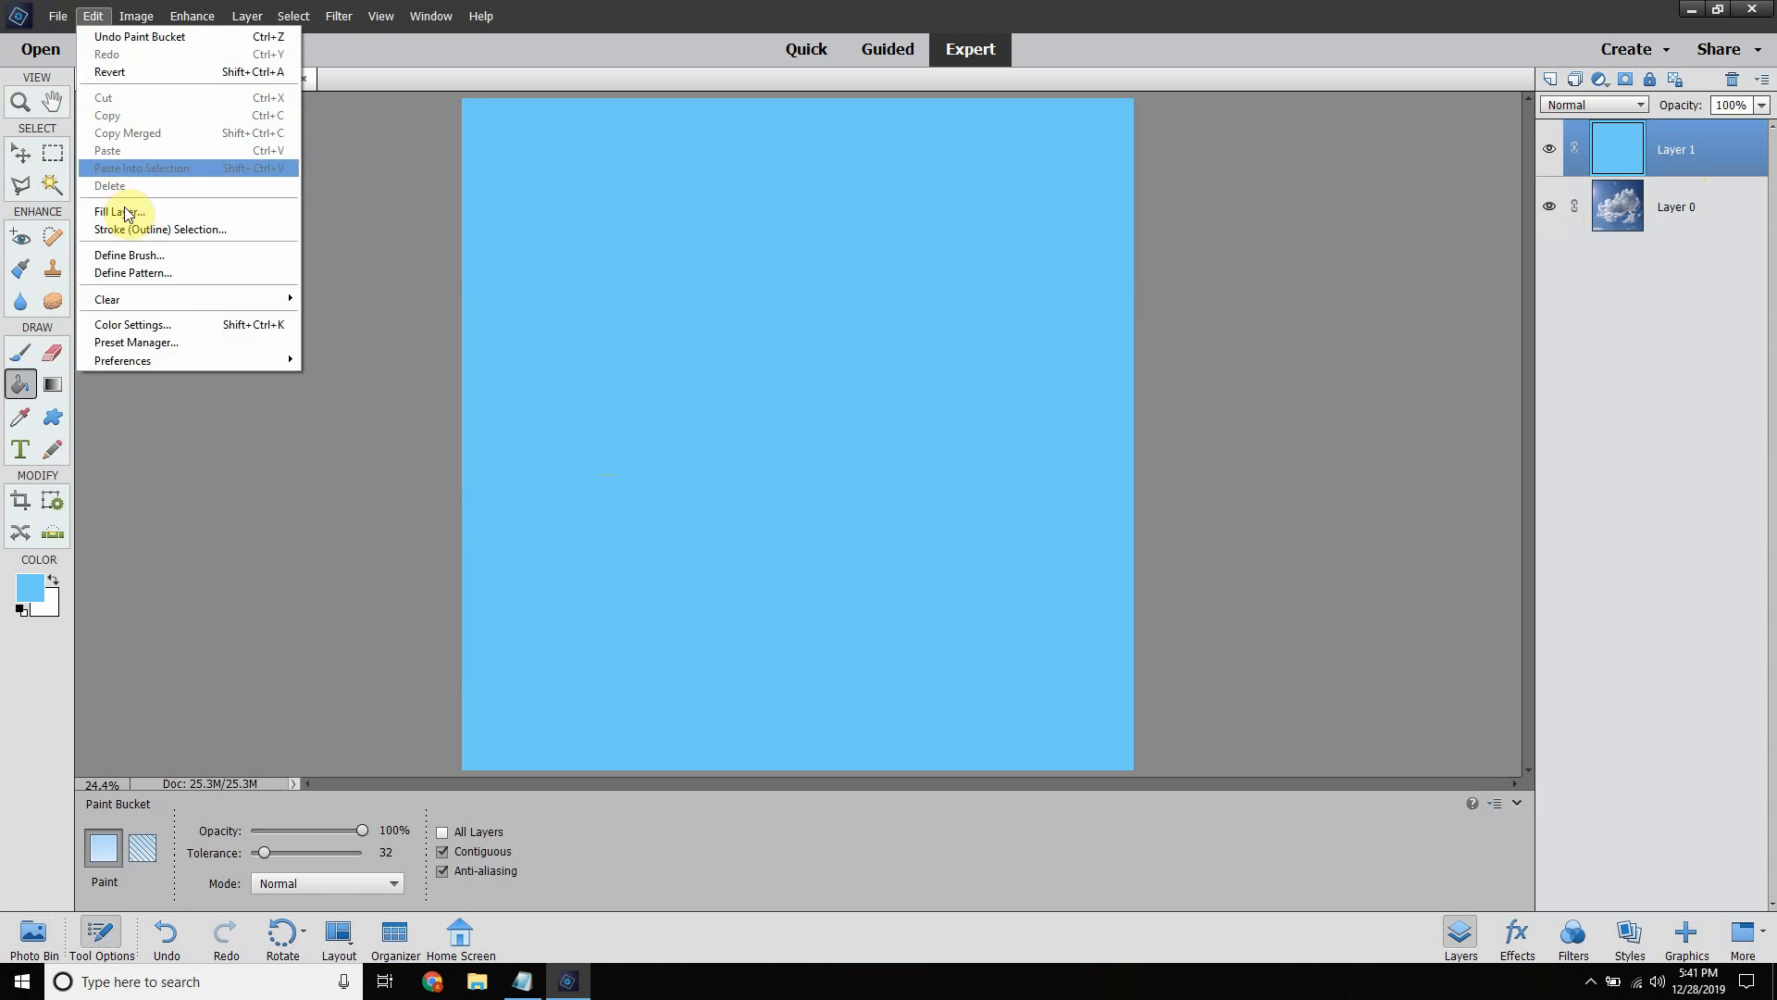
pyautogui.click(220, 324)
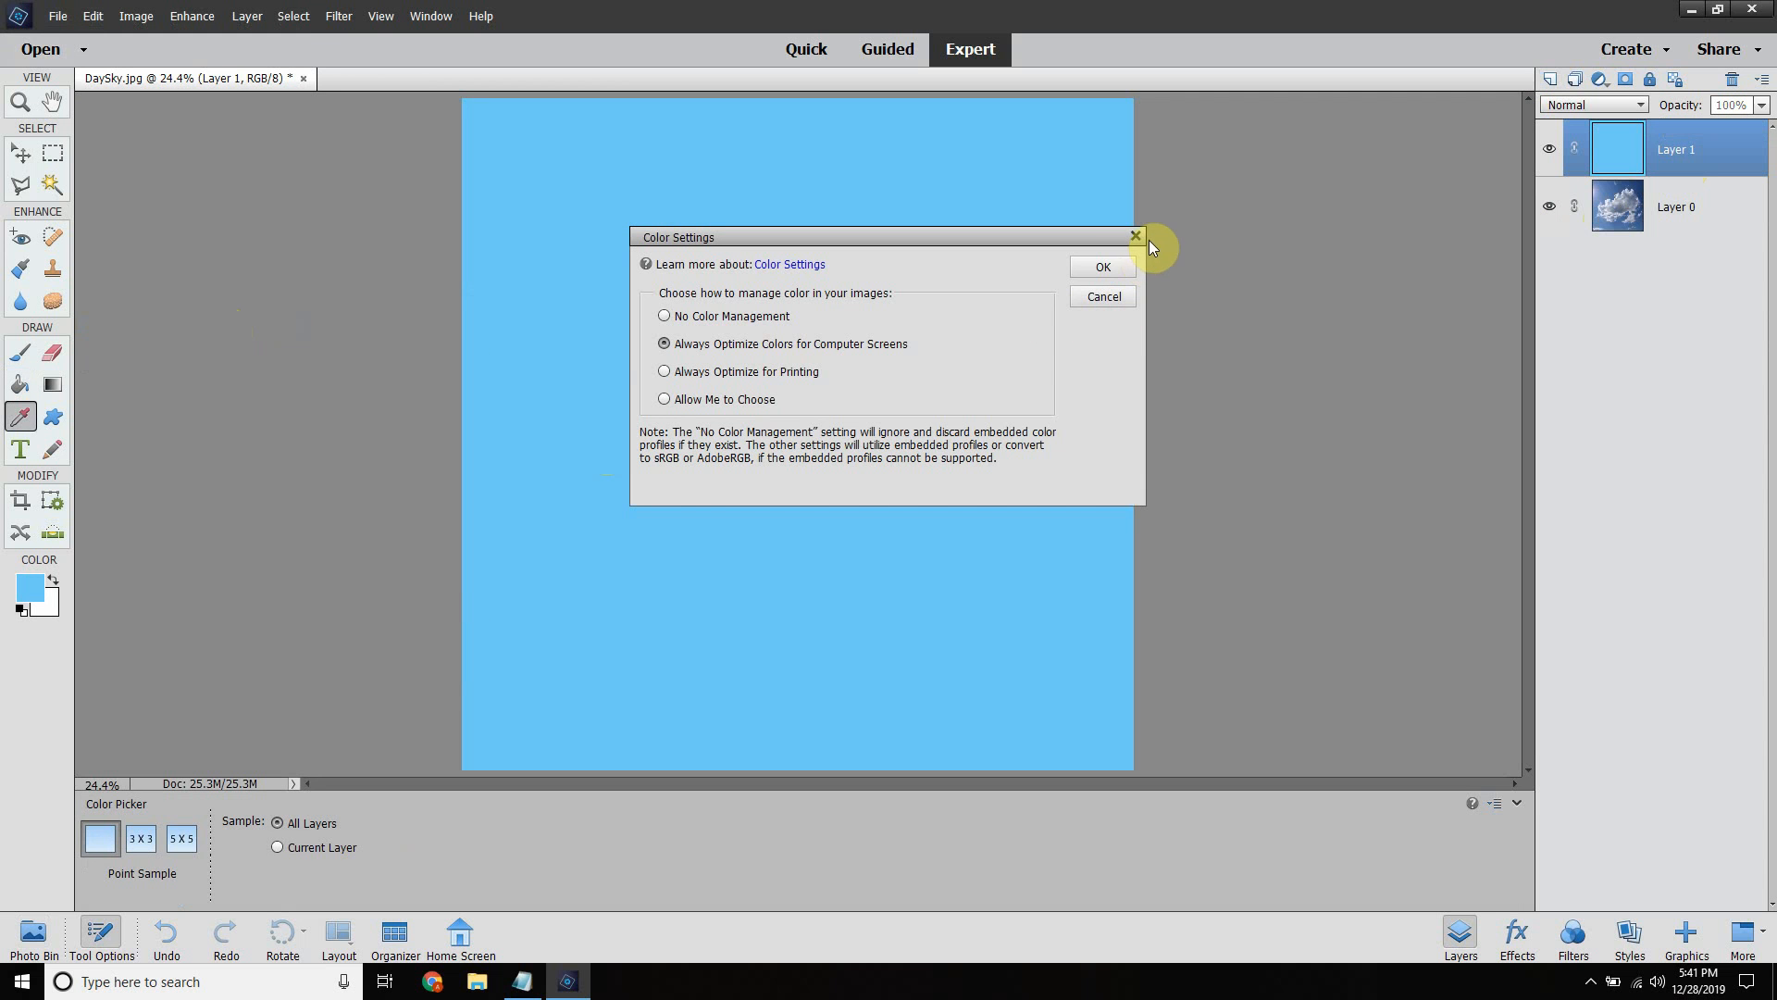
pyautogui.click(1131, 236)
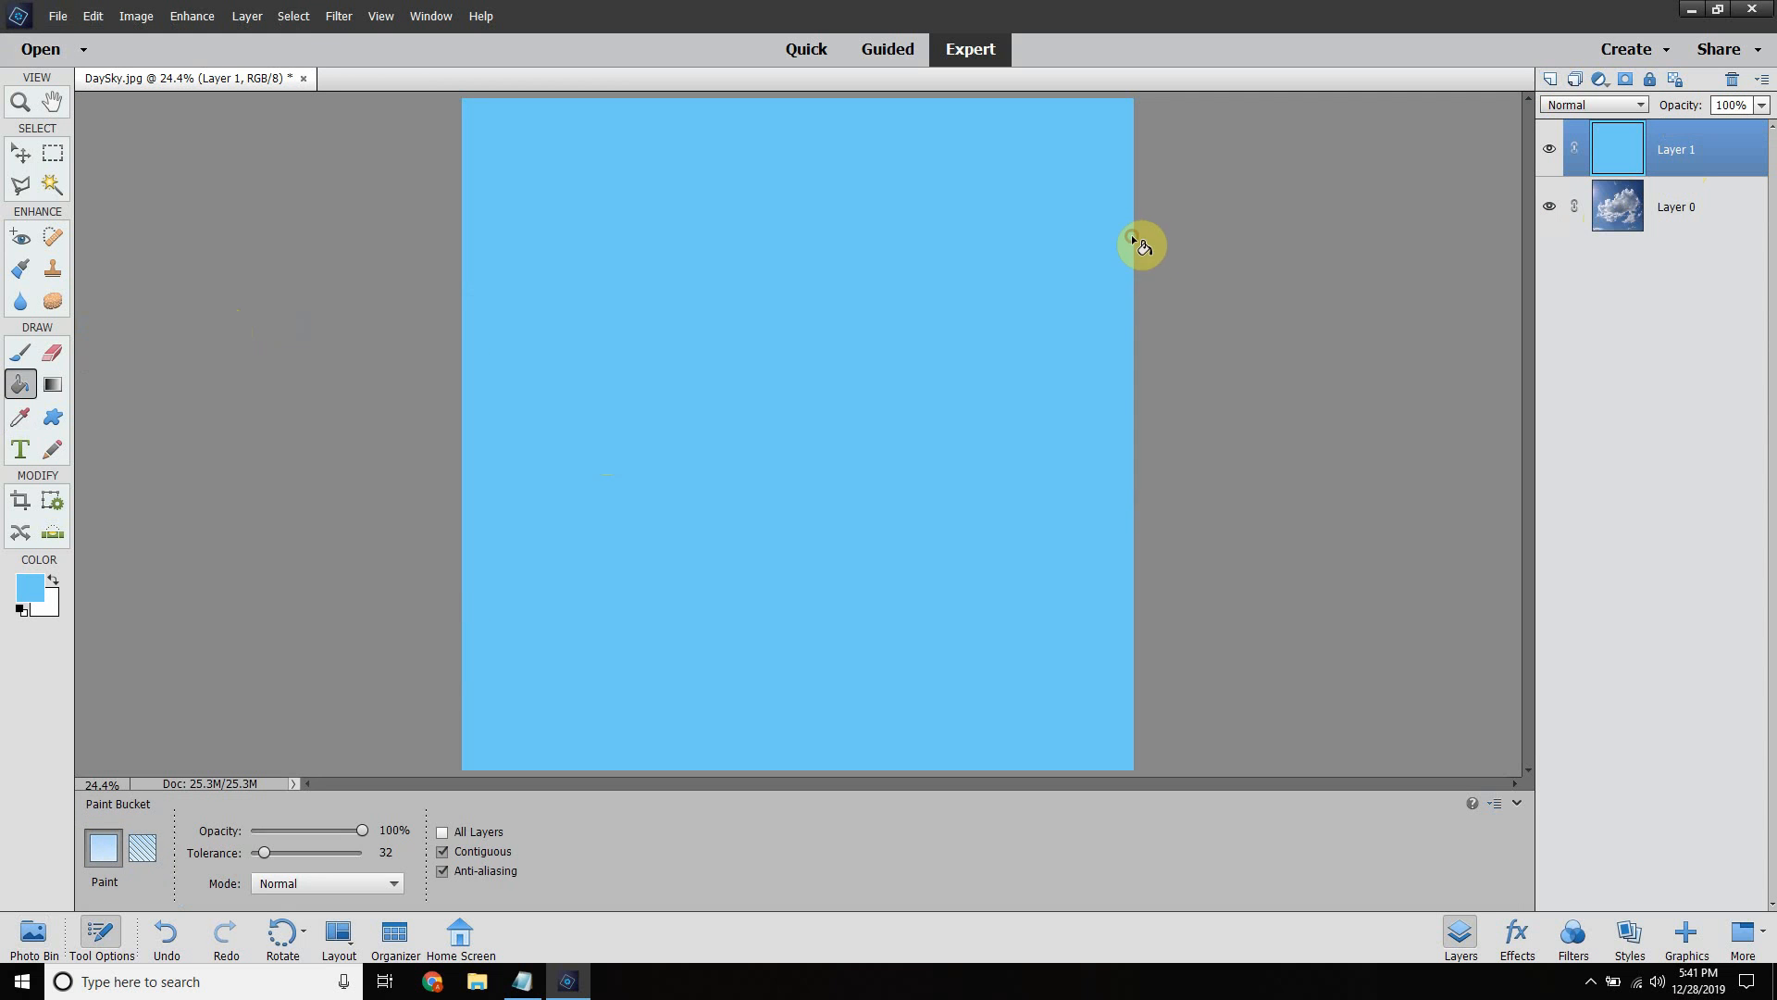
pyautogui.click(93, 16)
pyautogui.moveTo(136, 16)
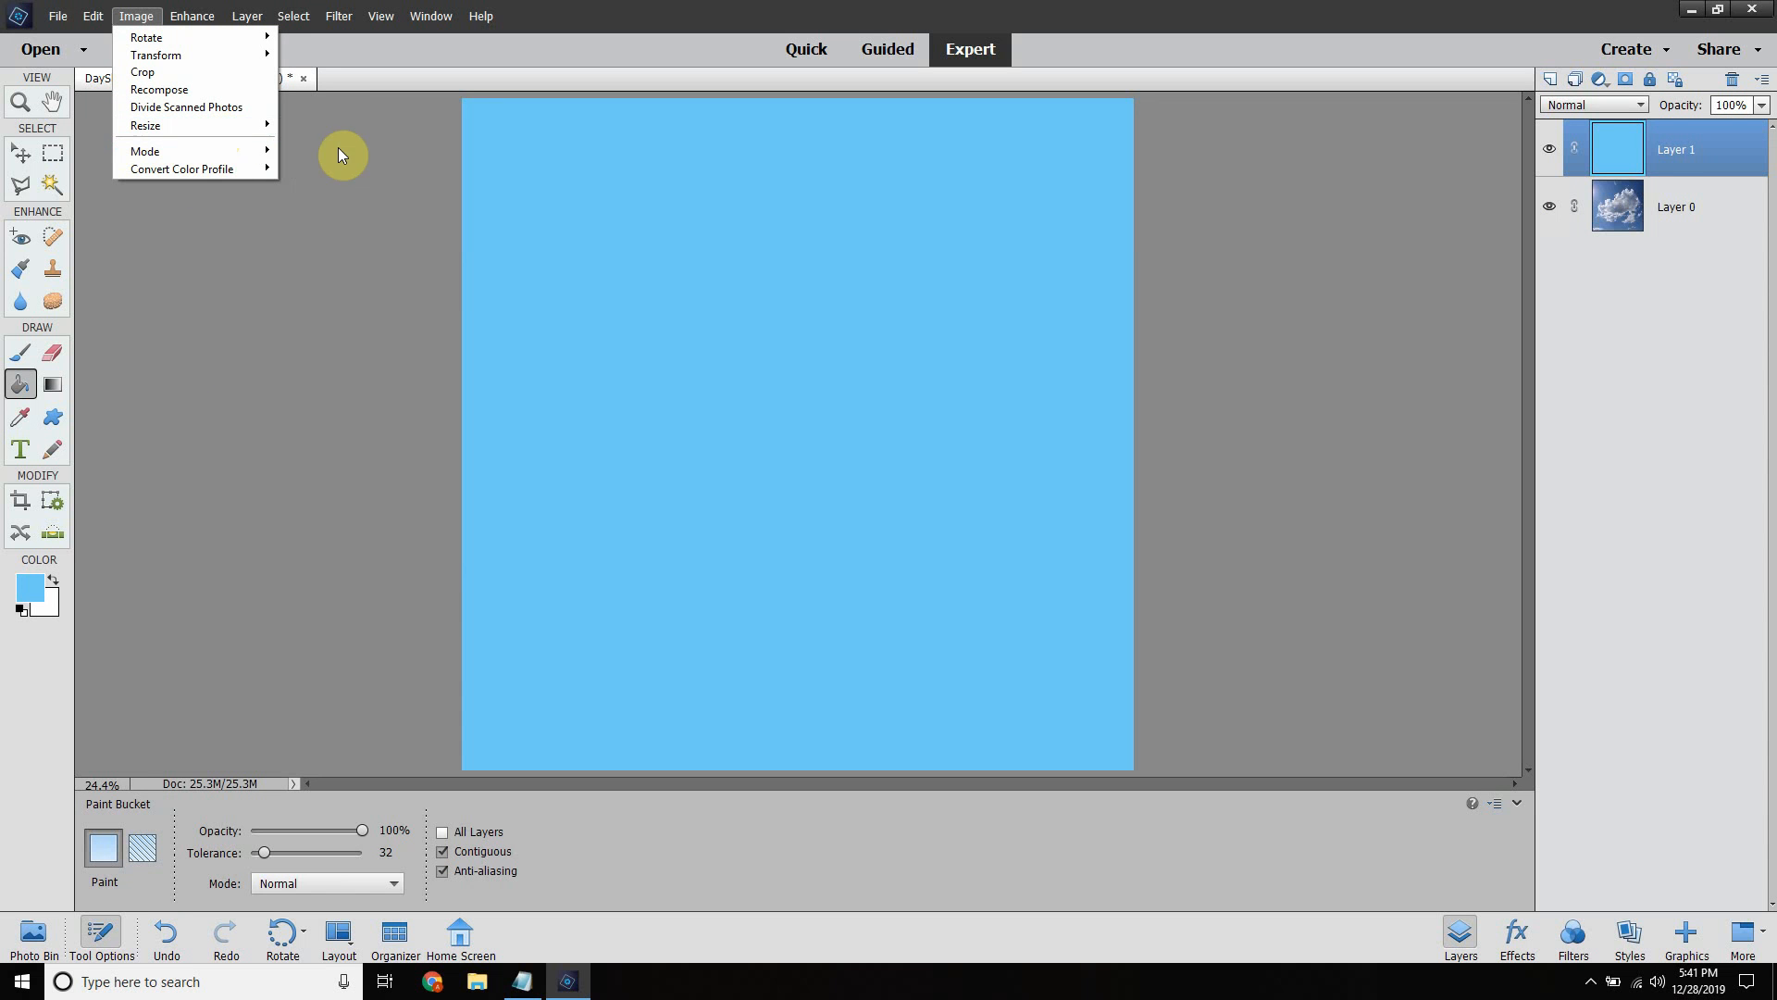
pyautogui.moveTo(255, 146)
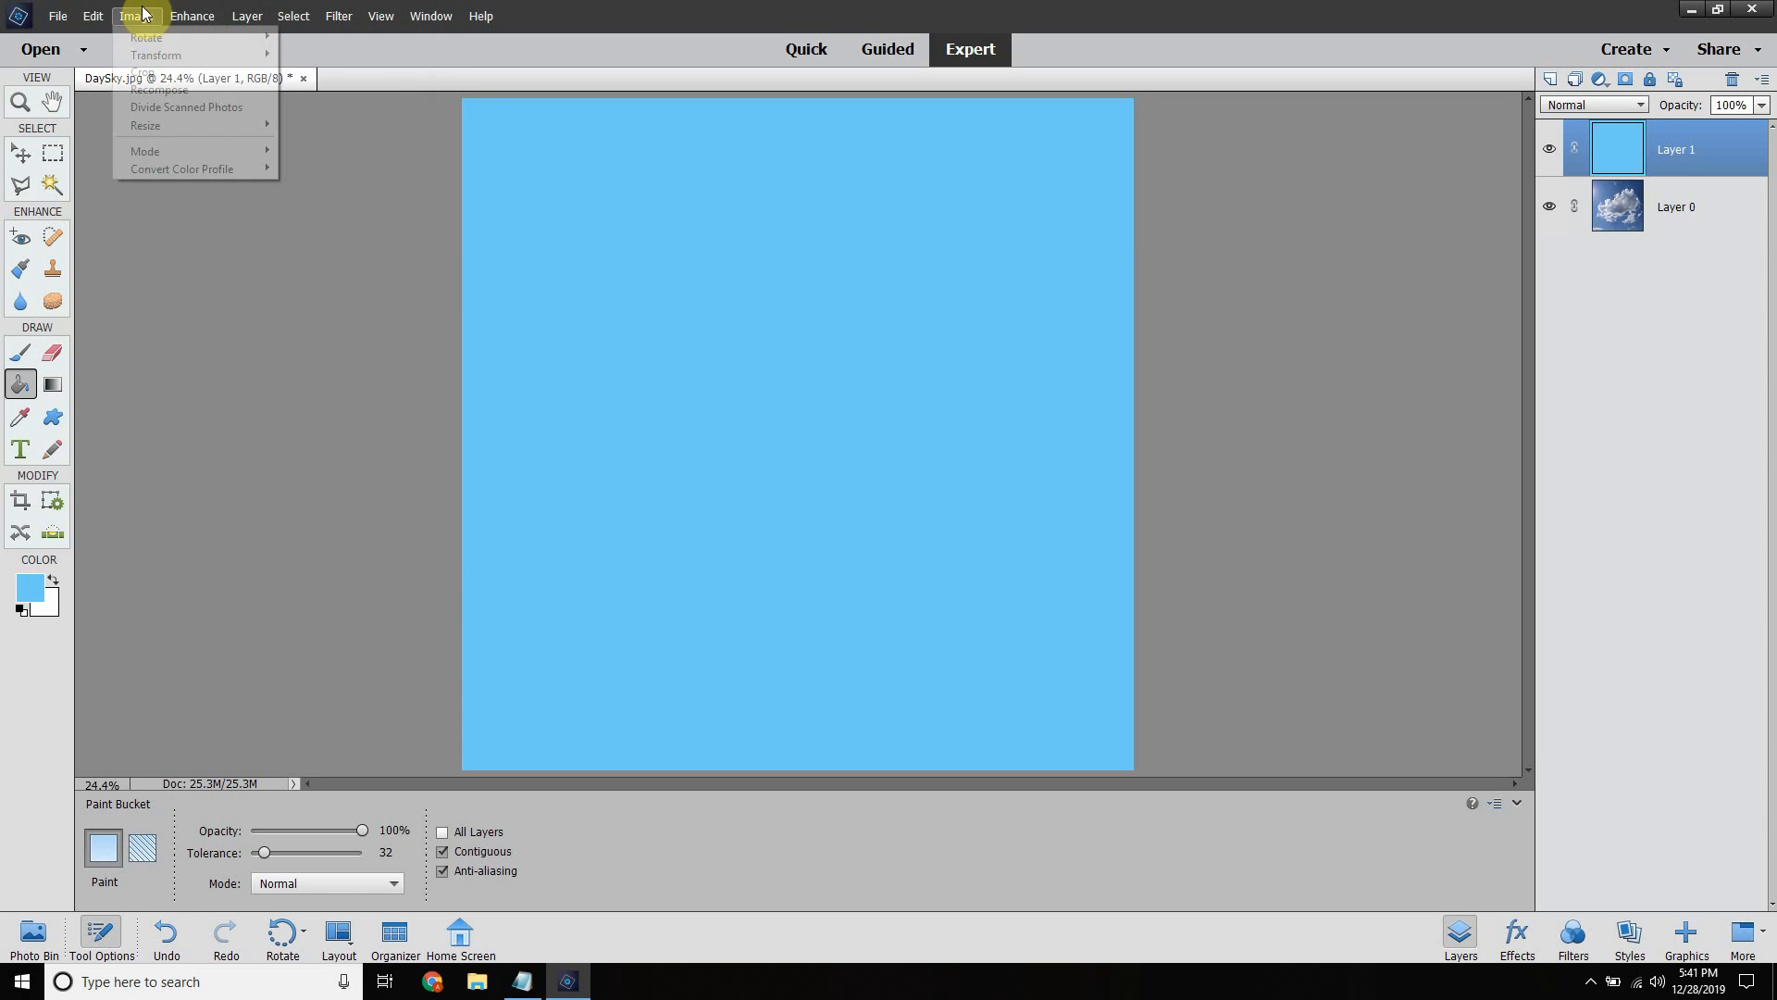
pyautogui.moveTo(228, 41)
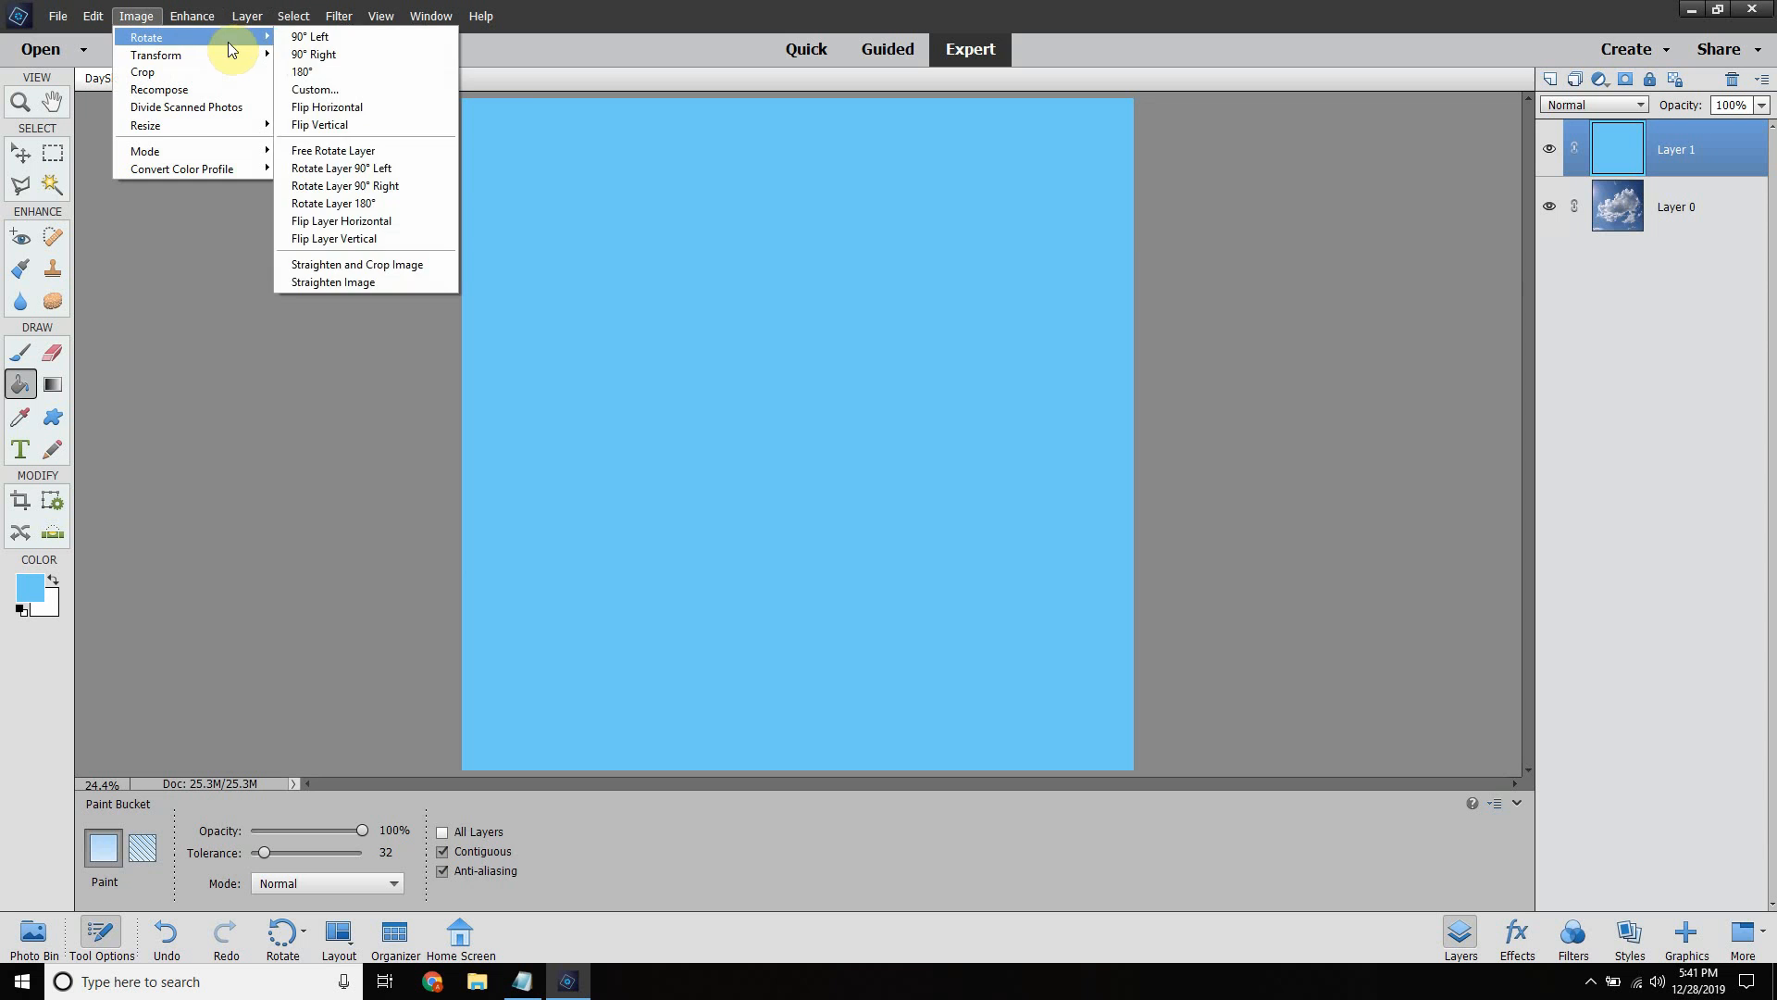
pyautogui.click(709, 8)
pyautogui.click(339, 16)
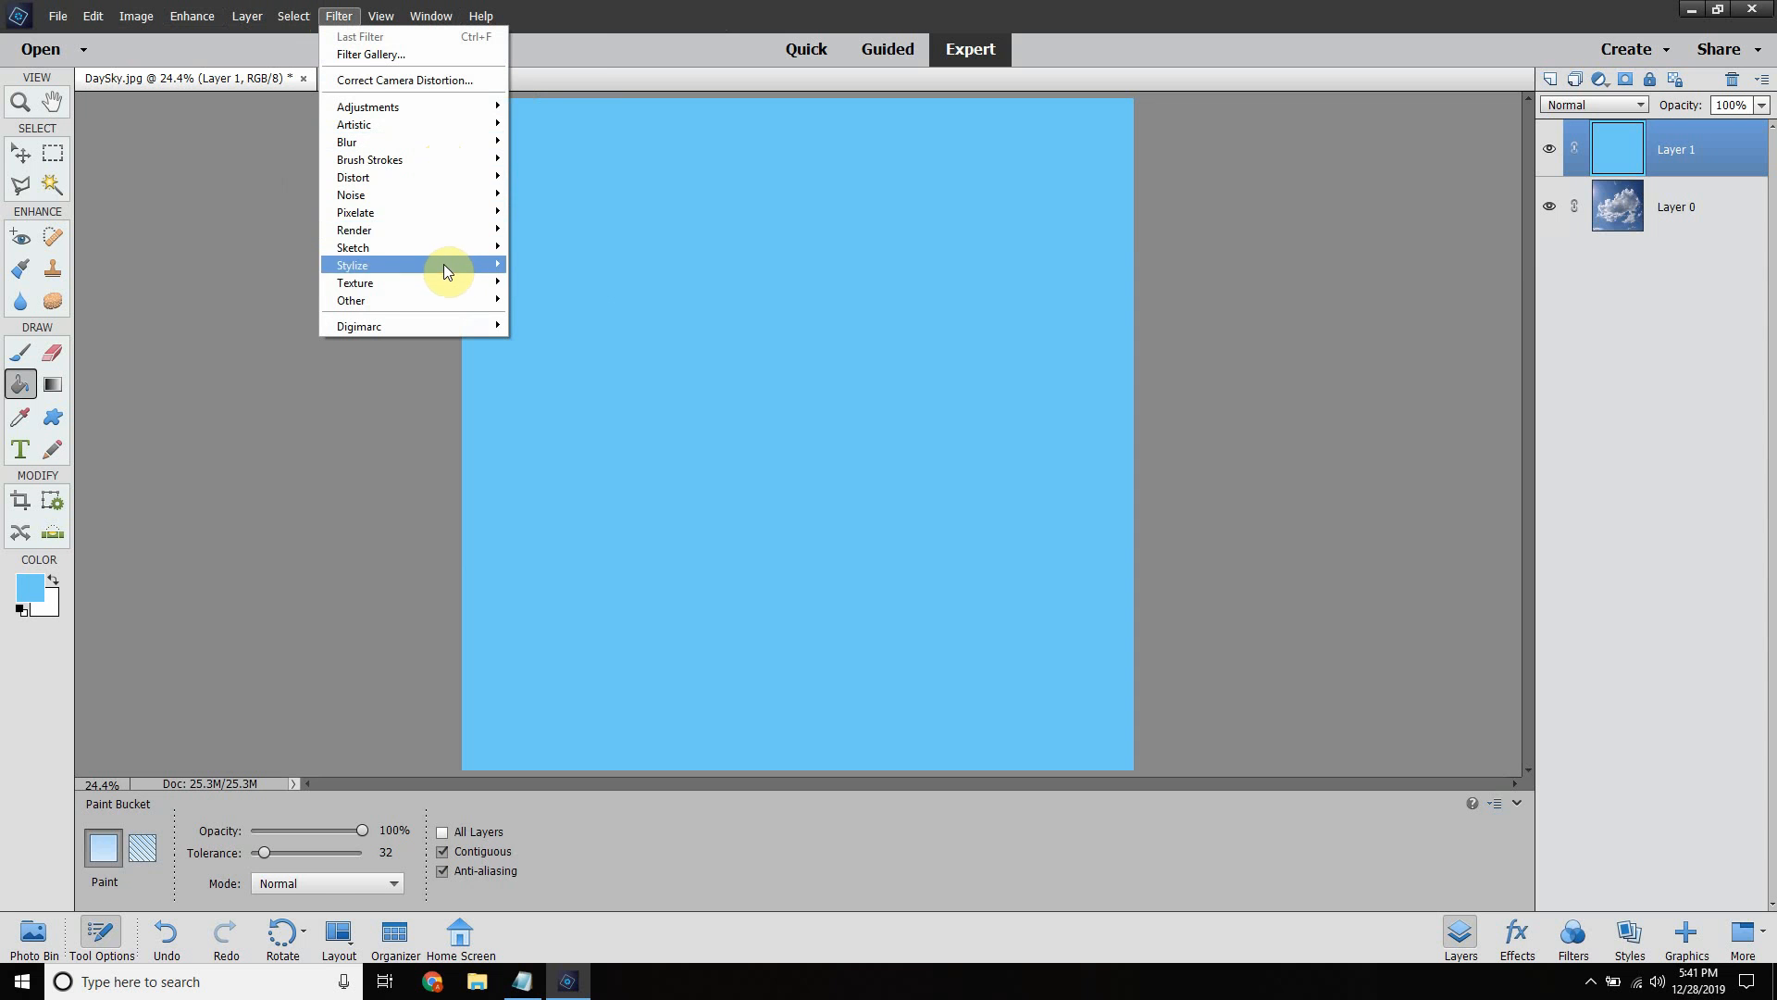
pyautogui.moveTo(475, 230)
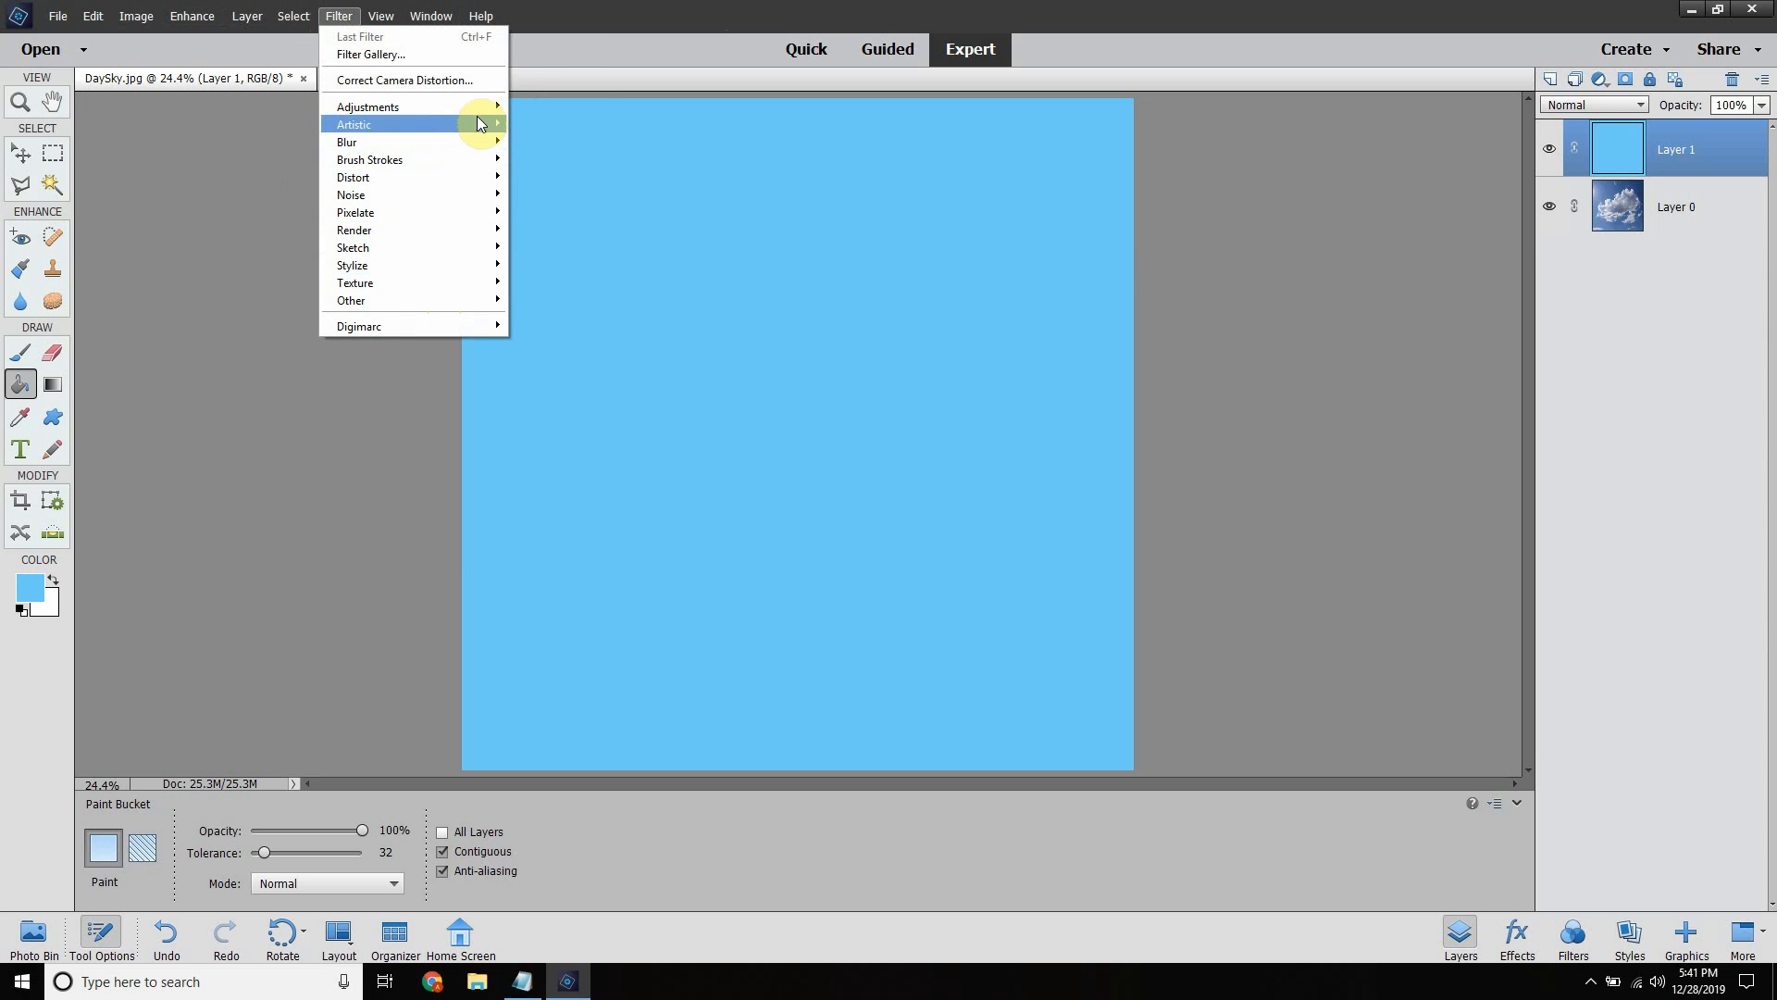
pyautogui.moveTo(478, 113)
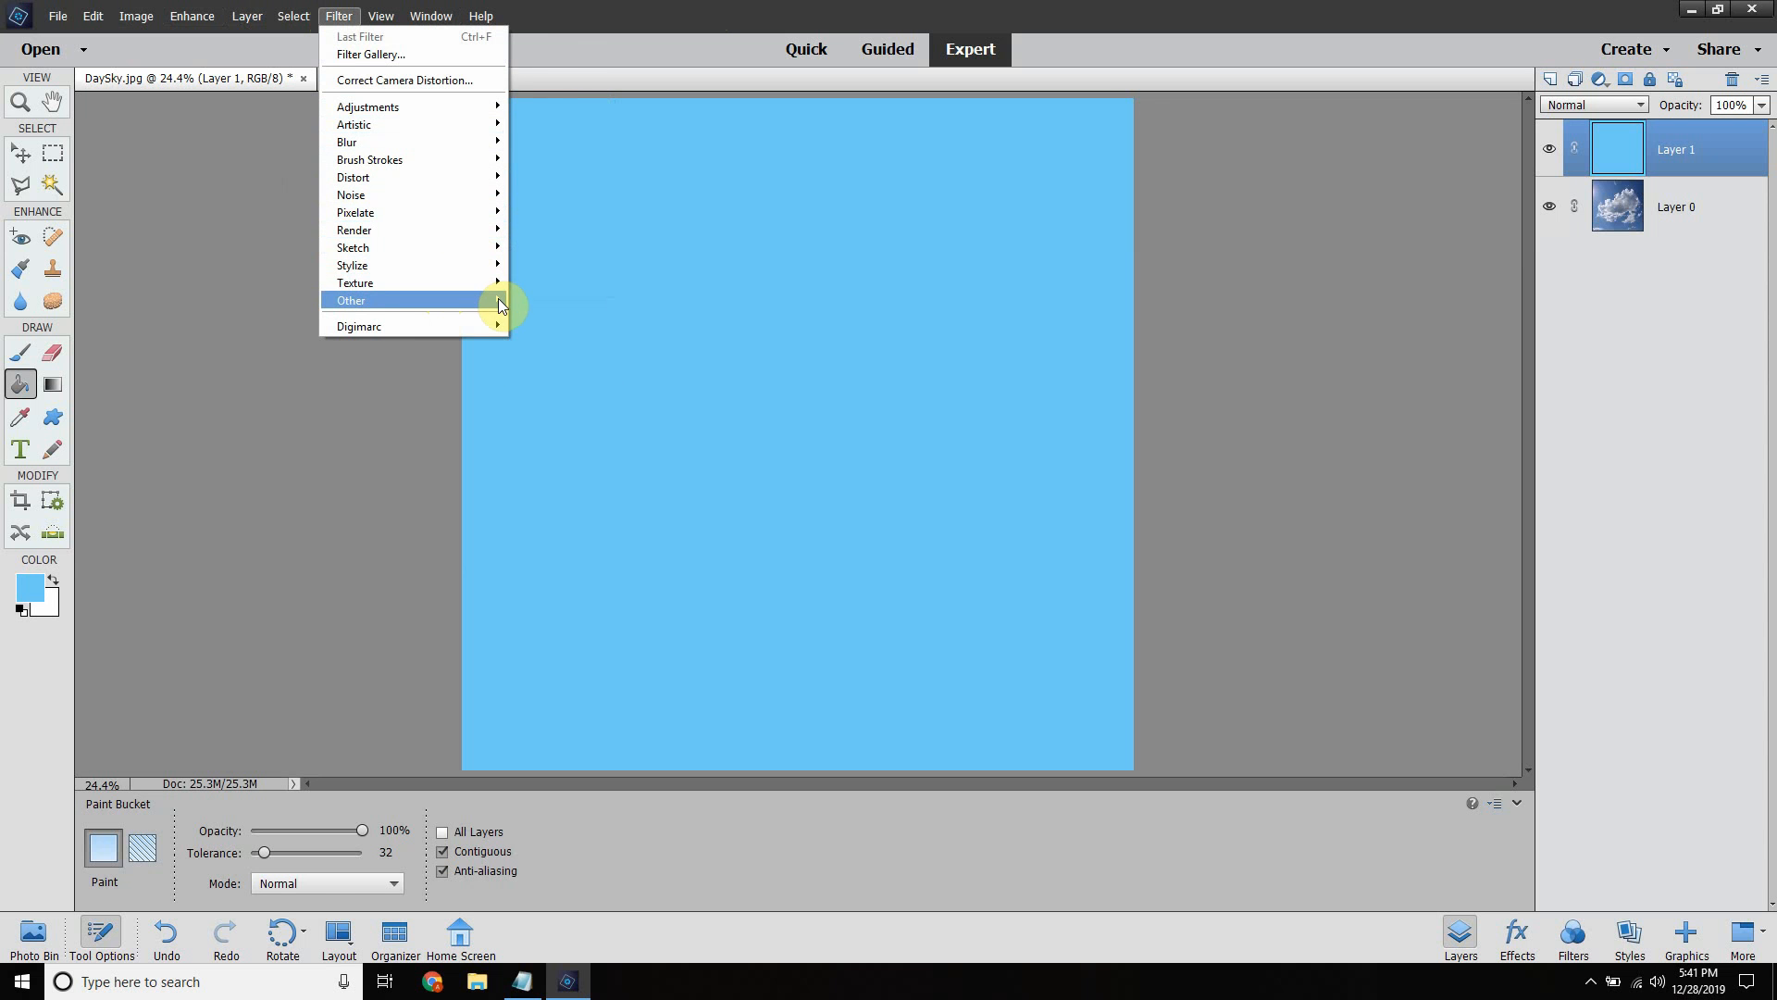
pyautogui.moveTo(498, 298)
pyautogui.click(695, 8)
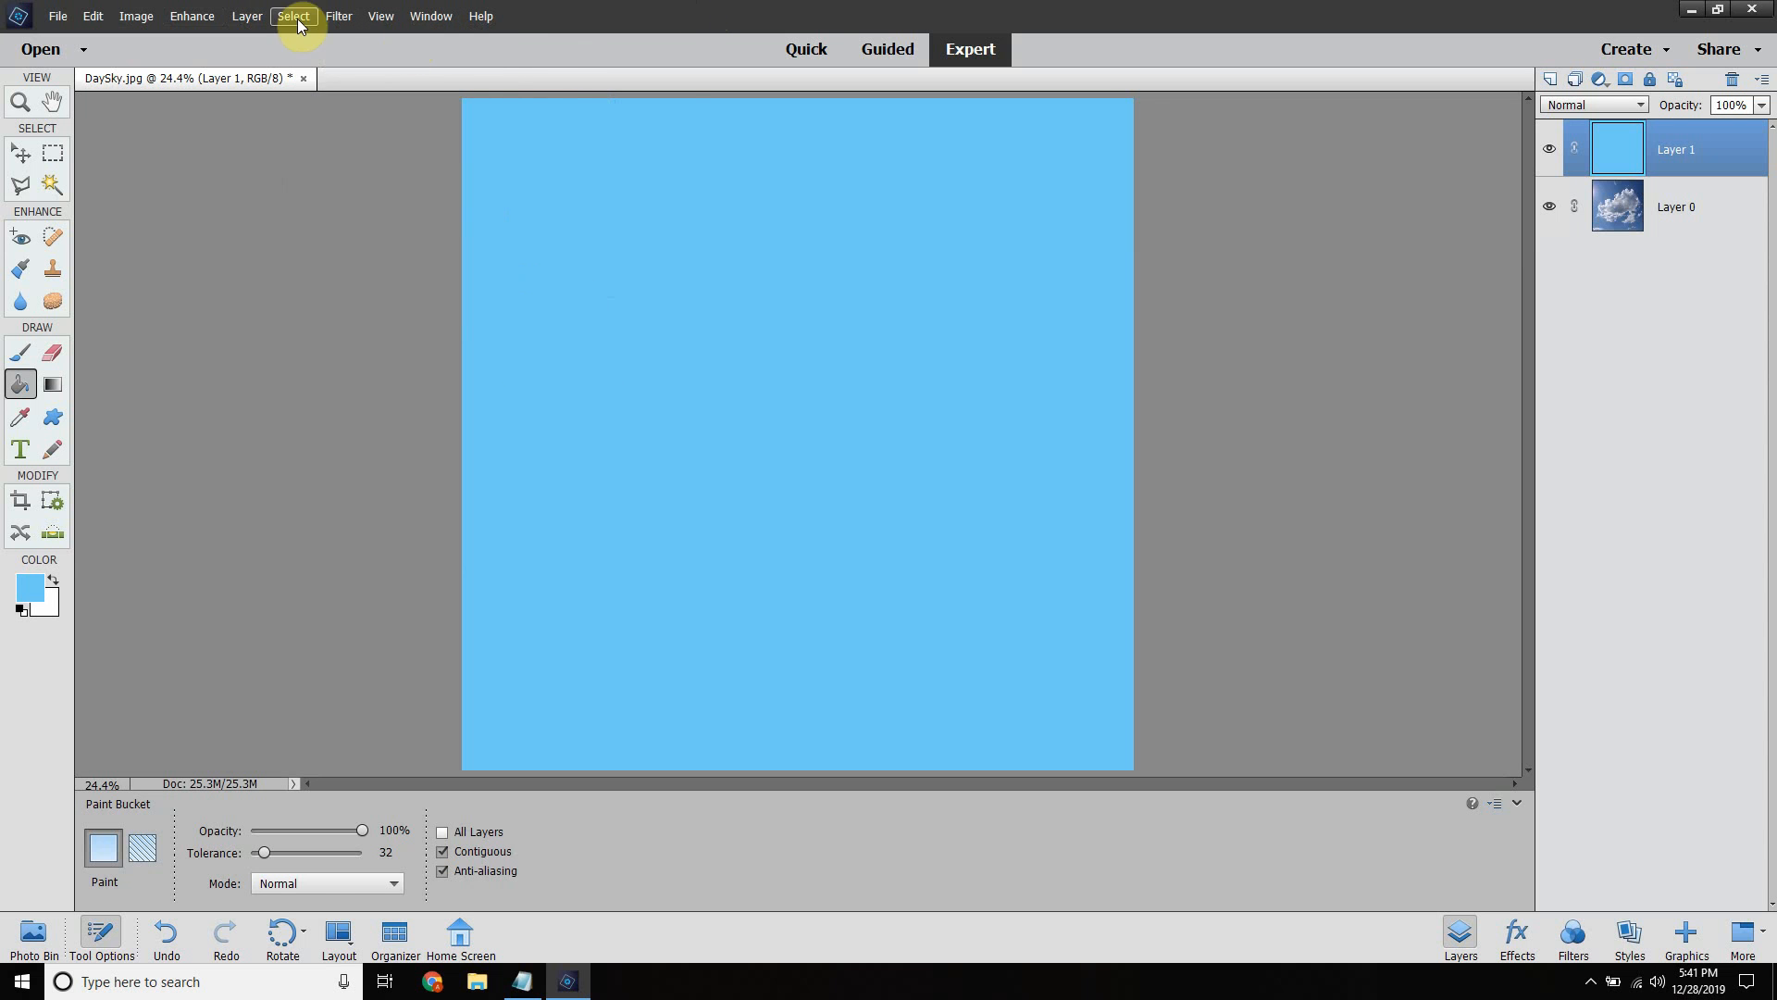
pyautogui.click(354, 13)
pyautogui.click(814, 8)
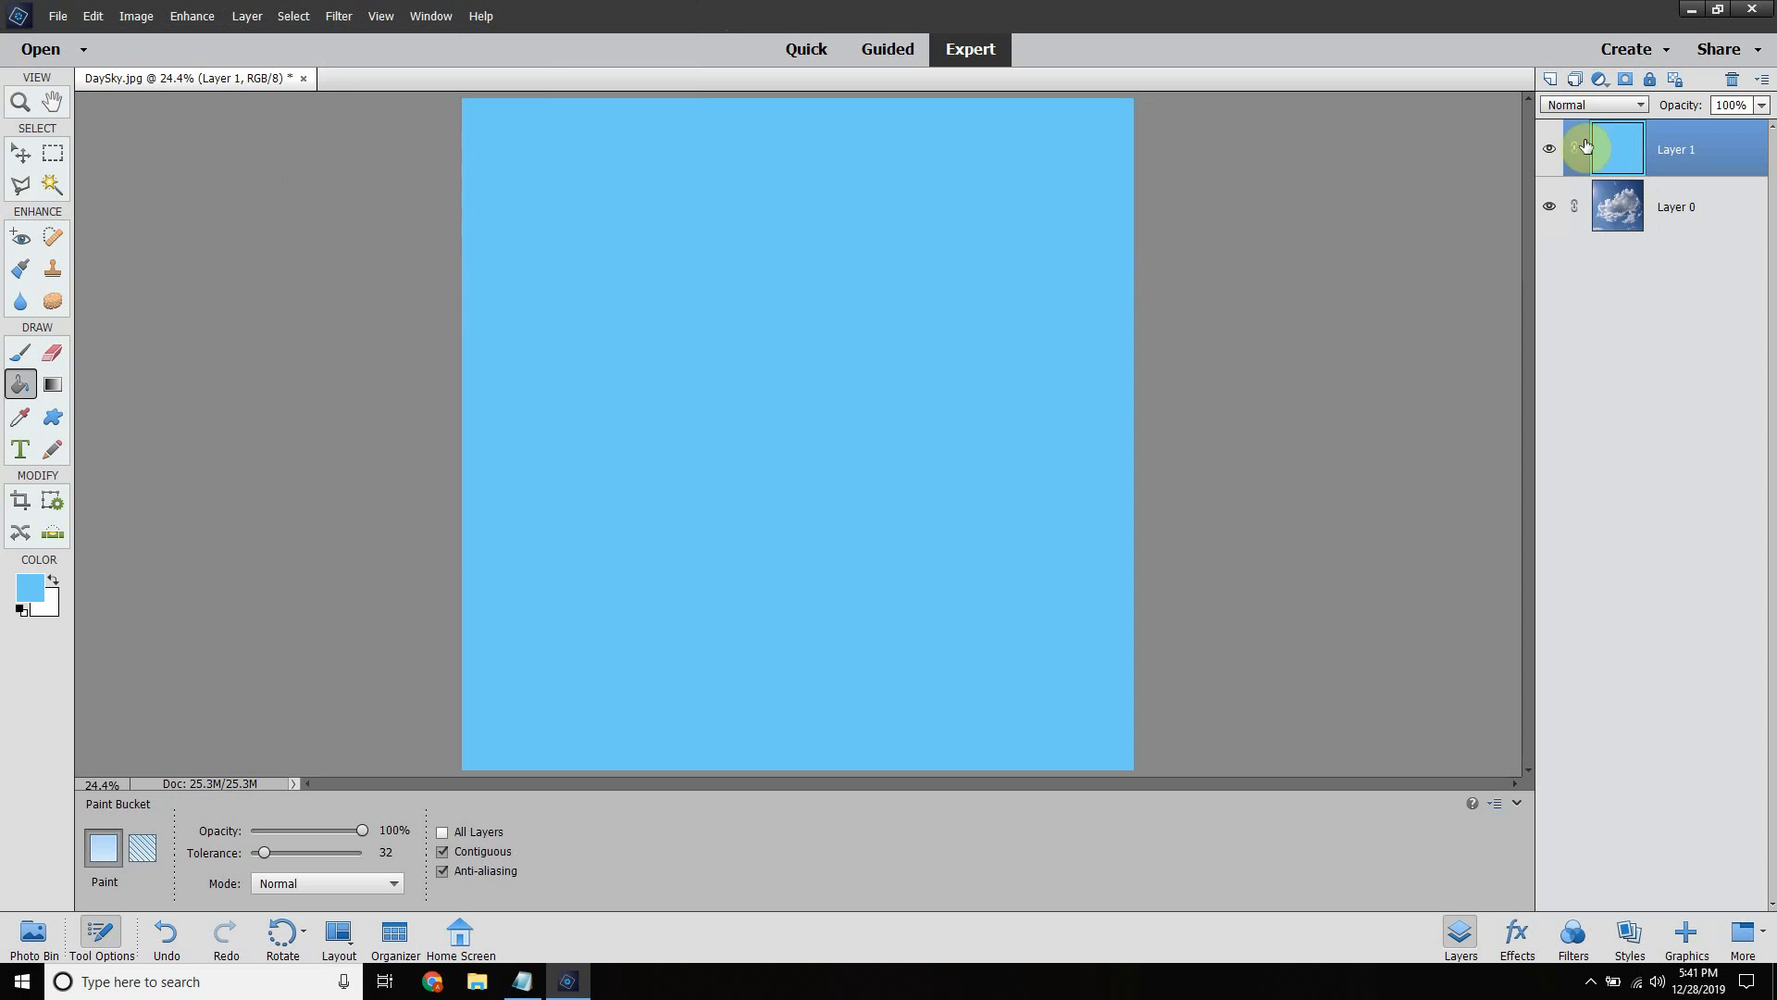
# Set the opacity of the blue-filled Layer 1 to 80%
pyautogui.click(1733, 103)
pyautogui.moveTo(1728, 104); pyautogui.dragTo(1620, 121)
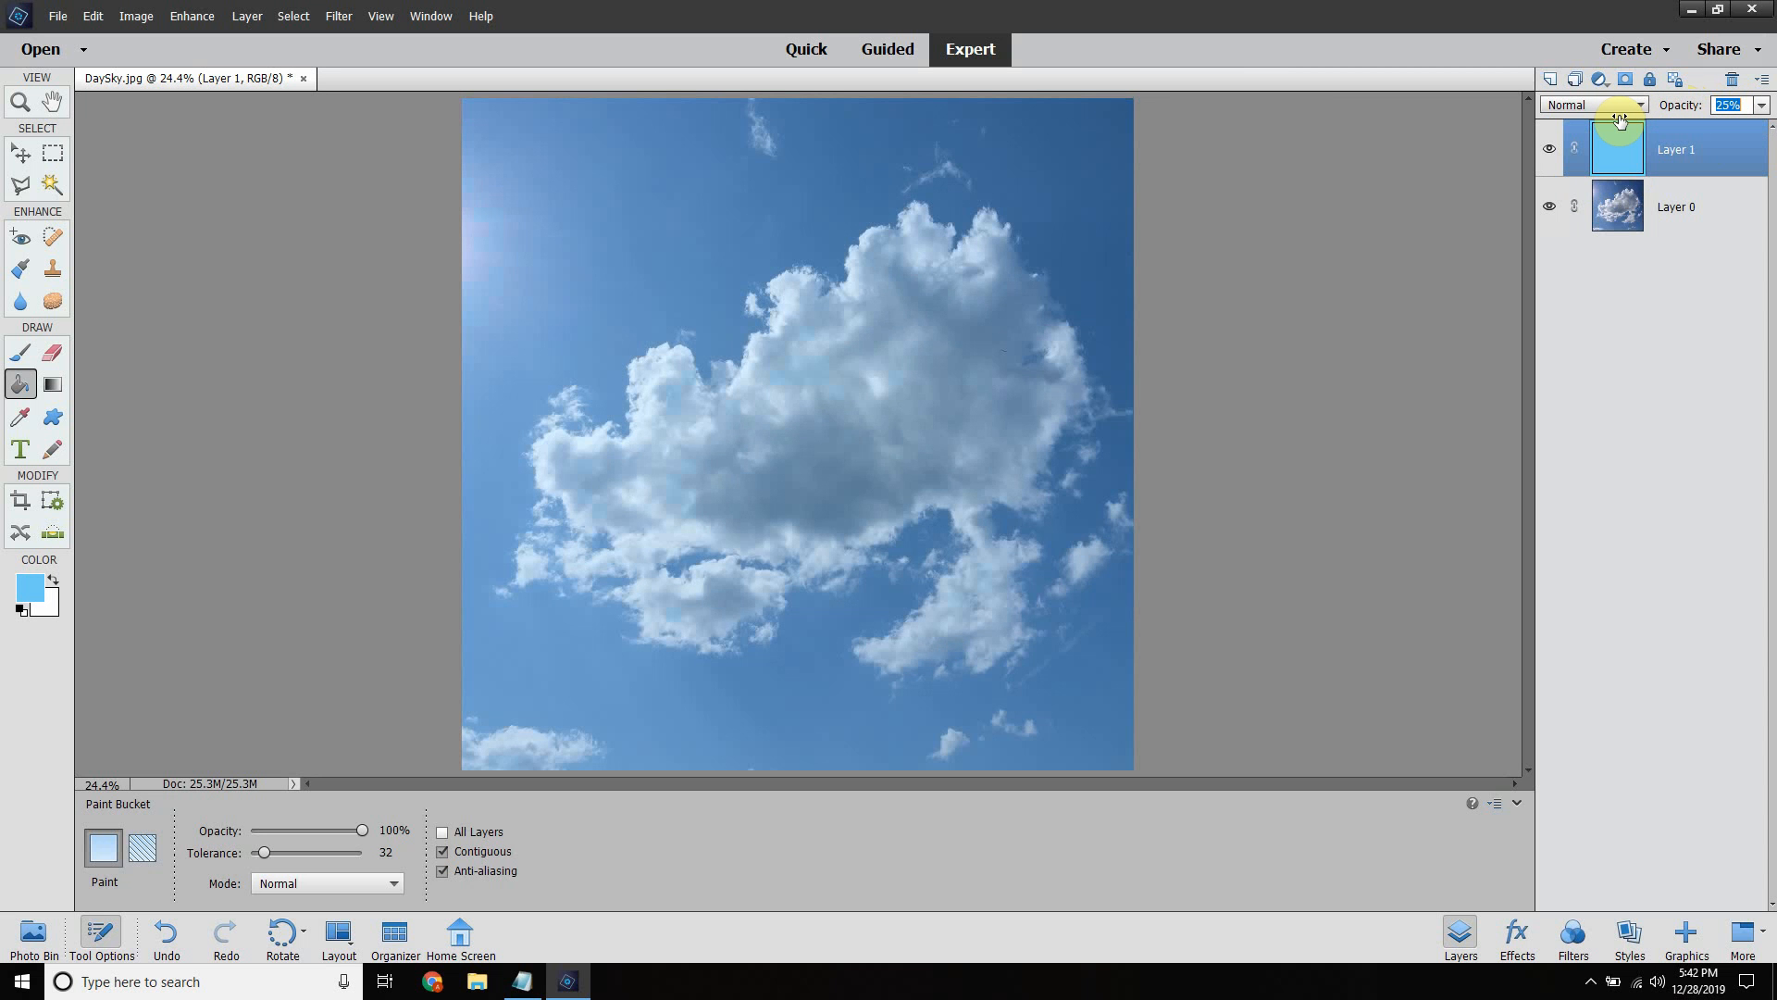
pyautogui.moveTo(1619, 120); pyautogui.dragTo(1661, 120)
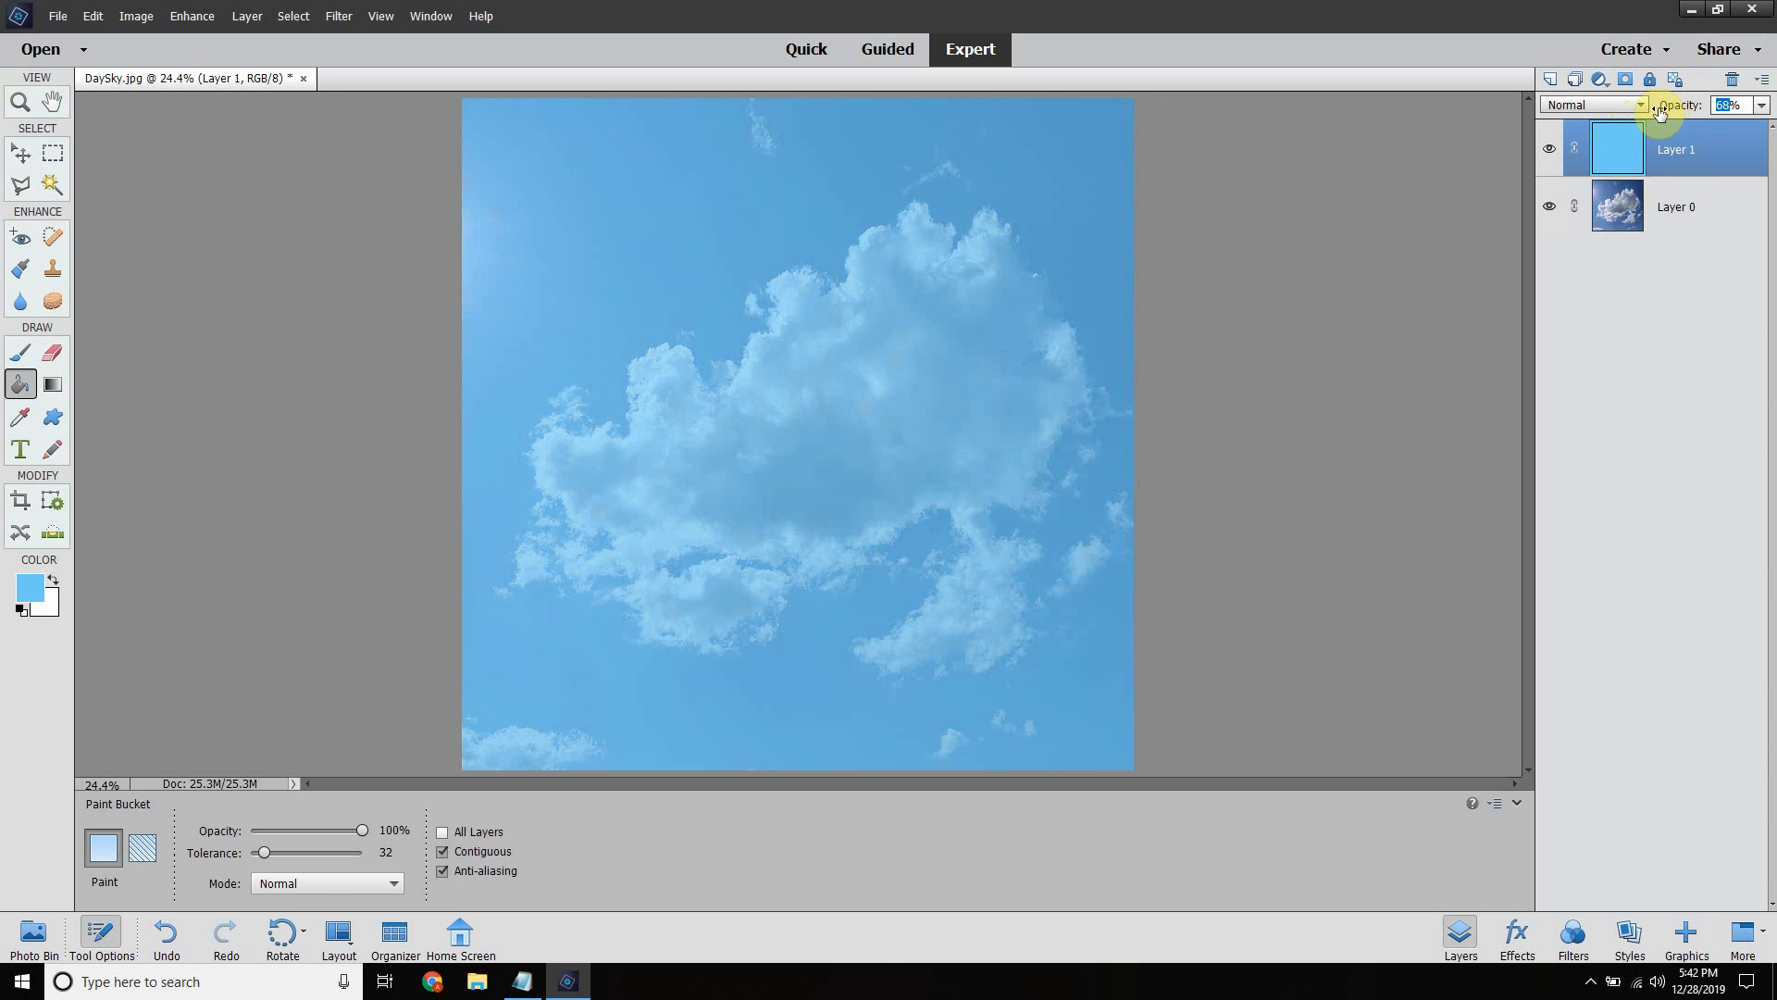
pyautogui.write('80')
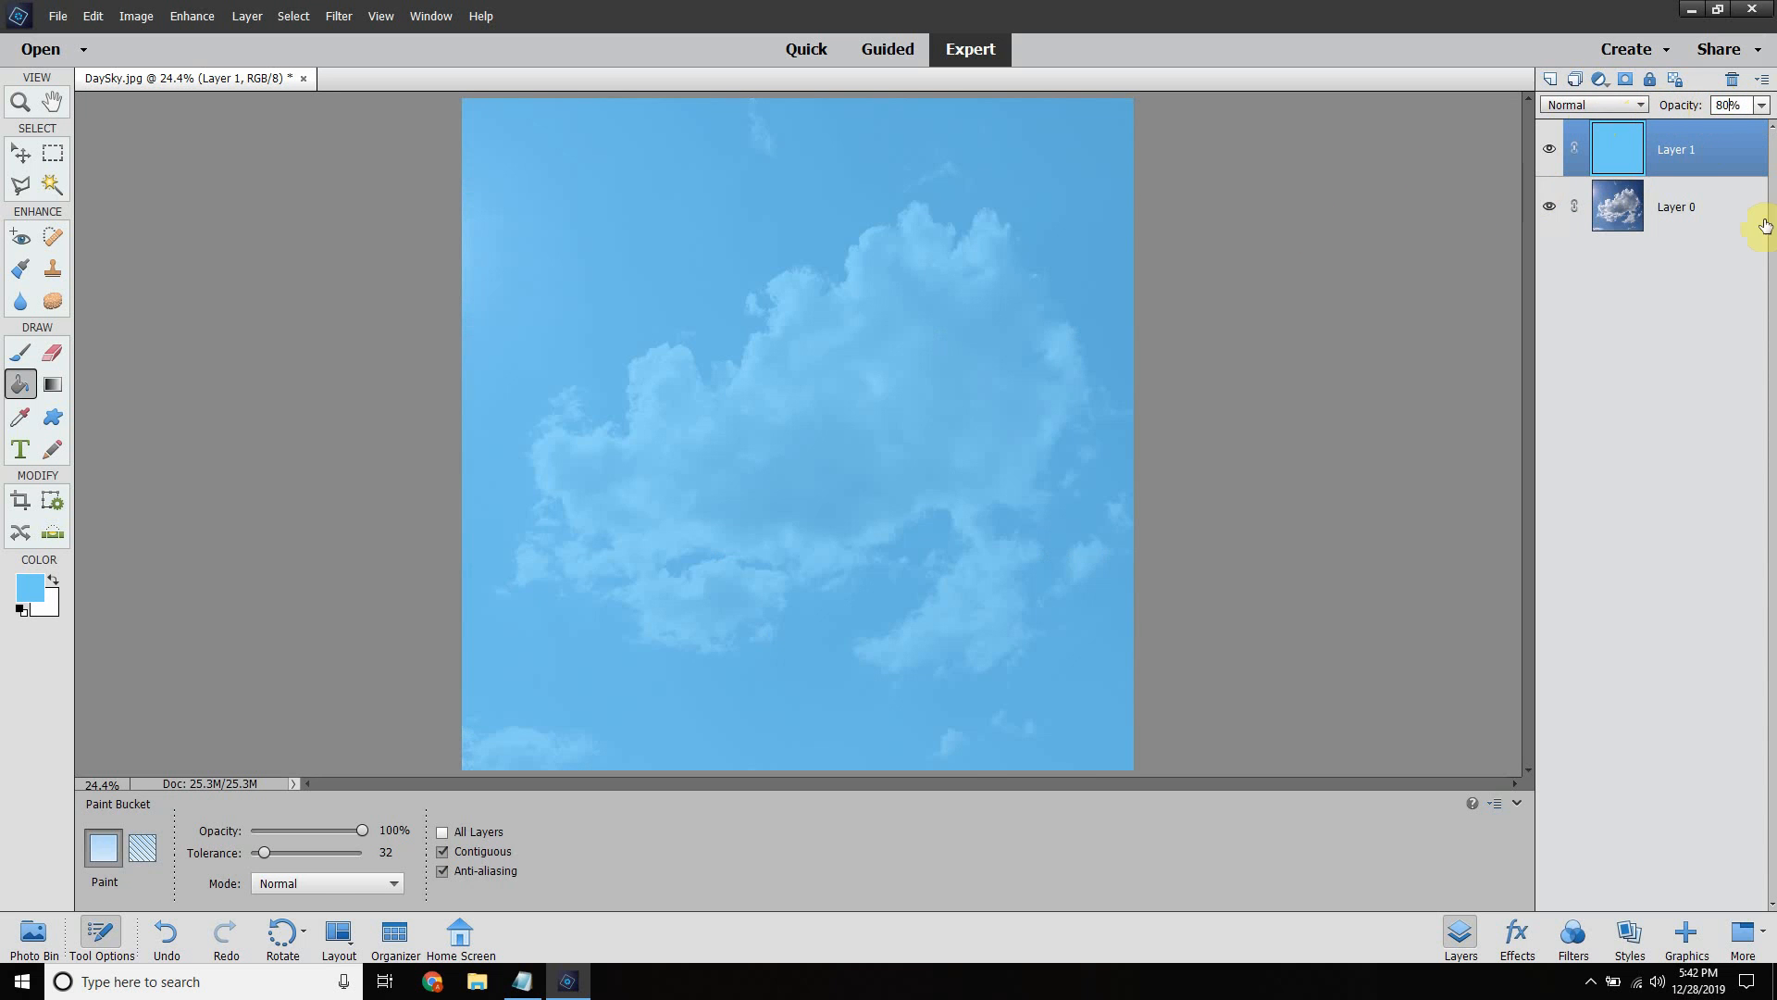
# Change the foreground colour to the slightly deeper blue 6fb3ee and refill Layer 1 with it using the Paint Bucket tool
pyautogui.click(27, 592)
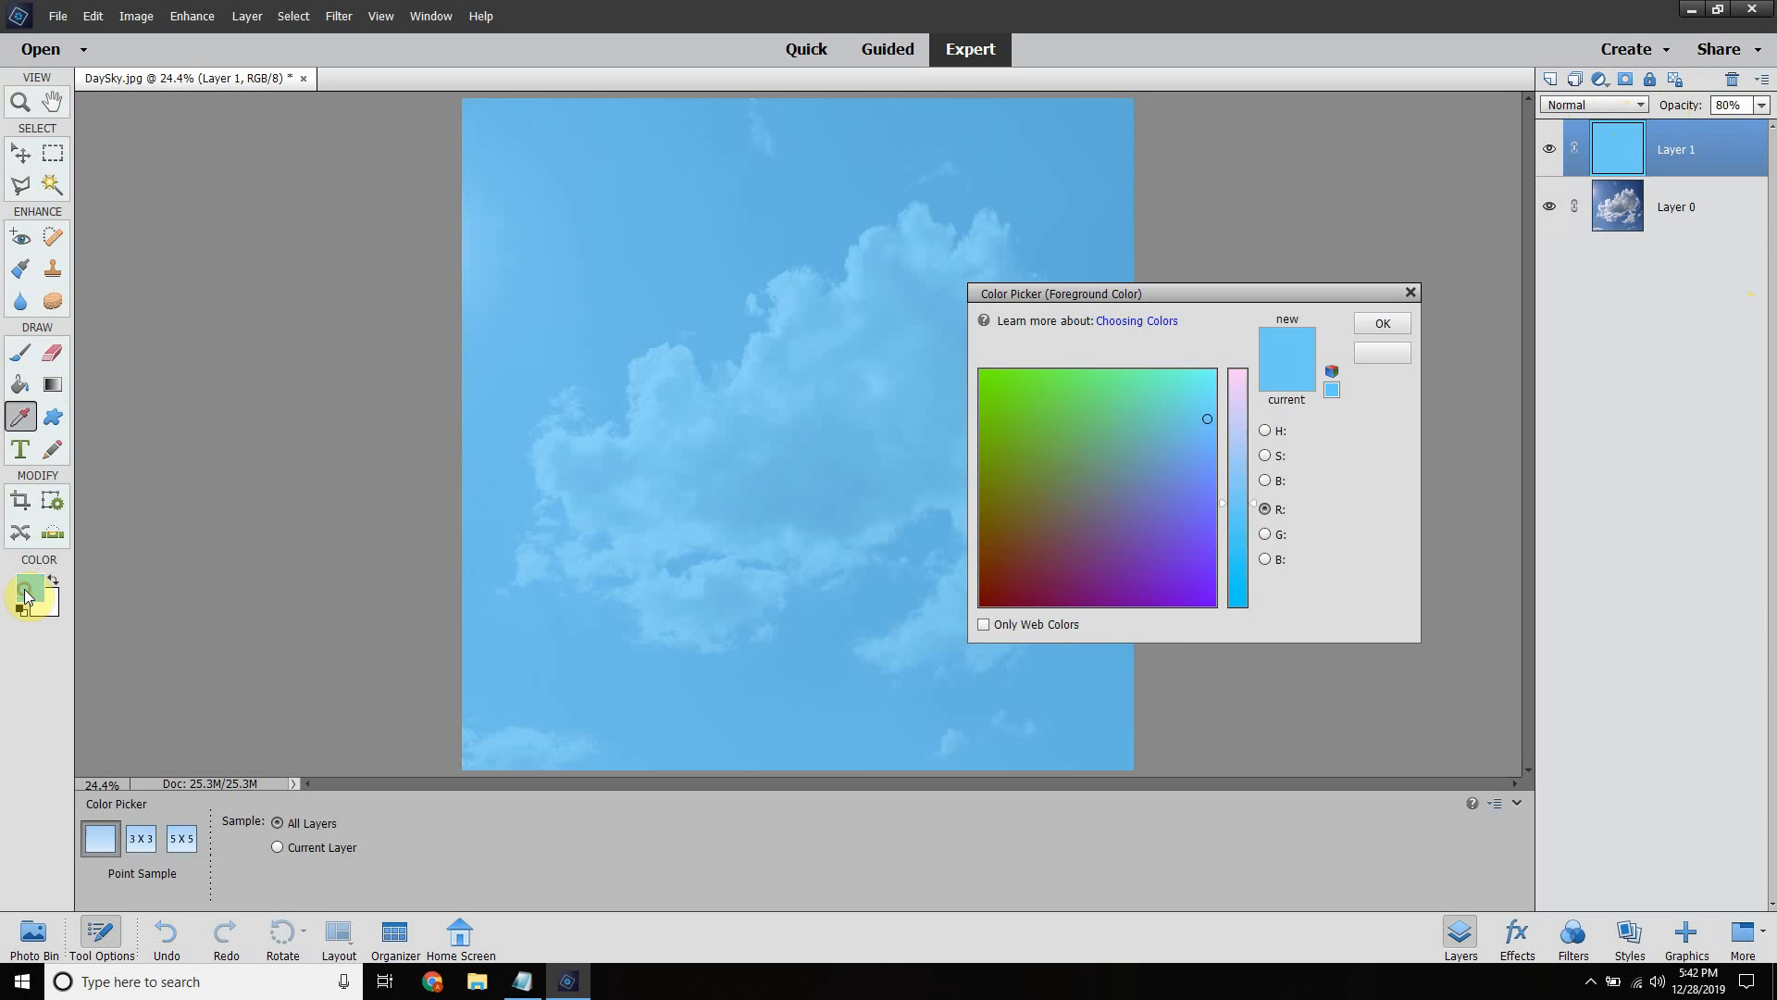
pyautogui.click(1318, 588)
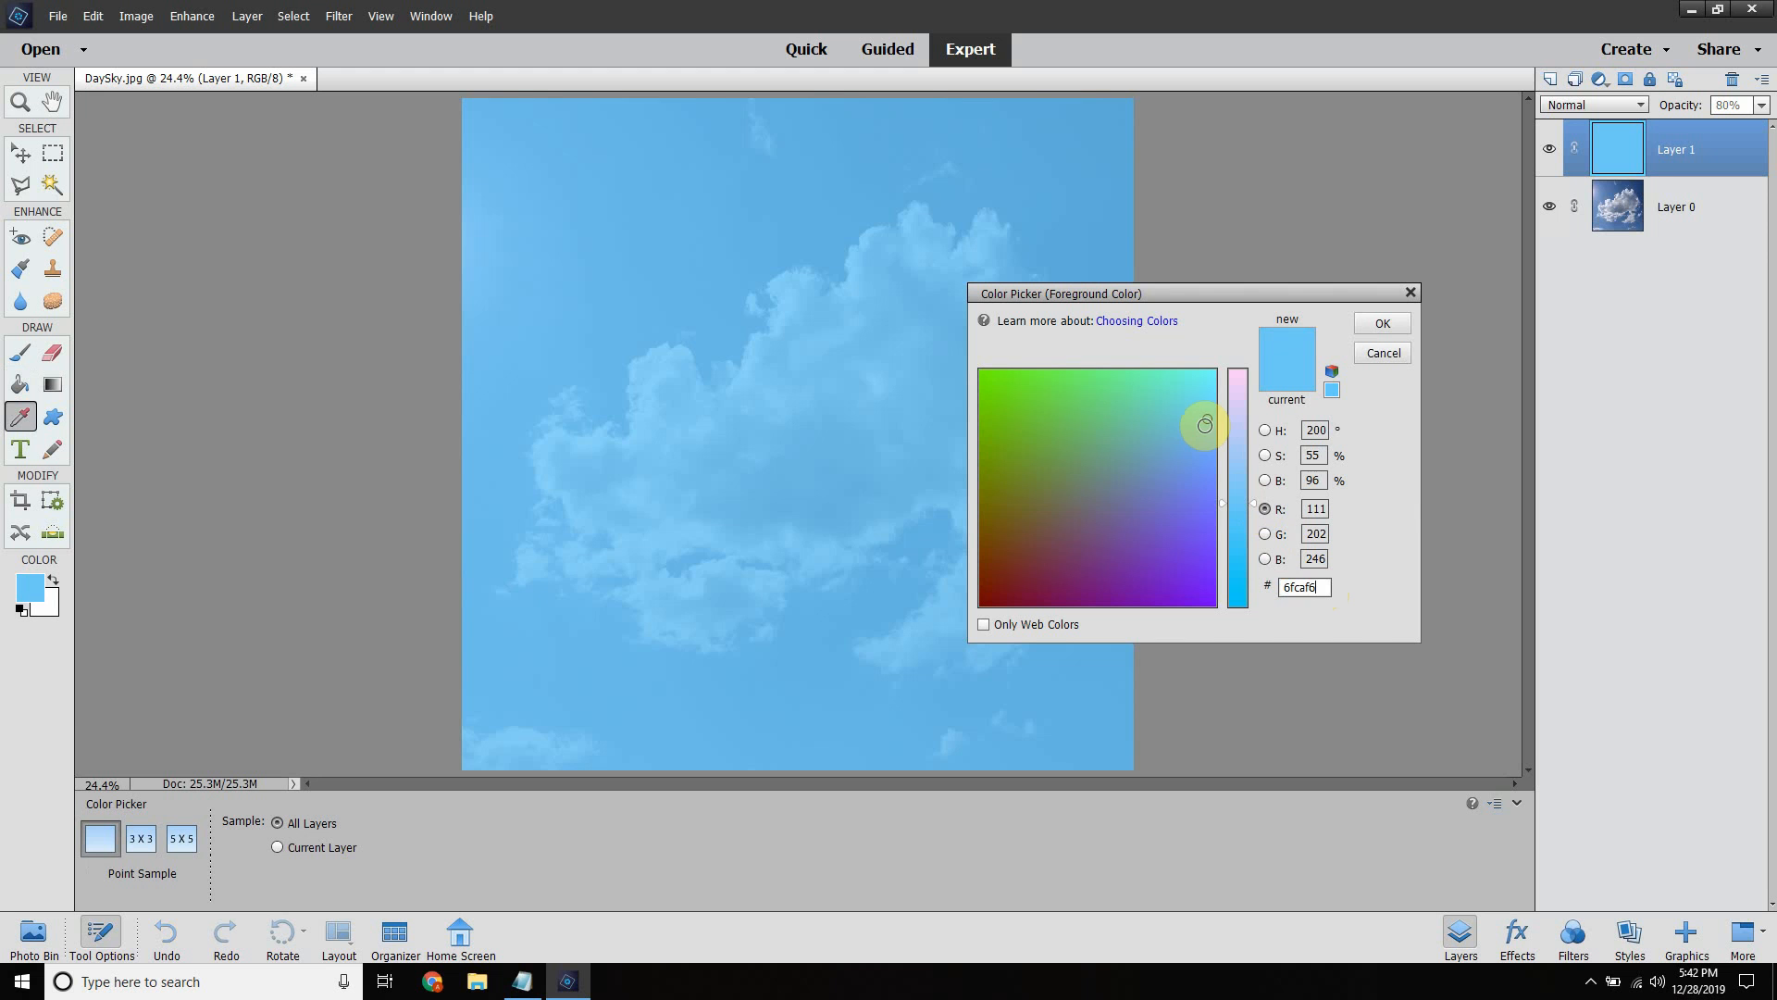
pyautogui.click(1183, 442)
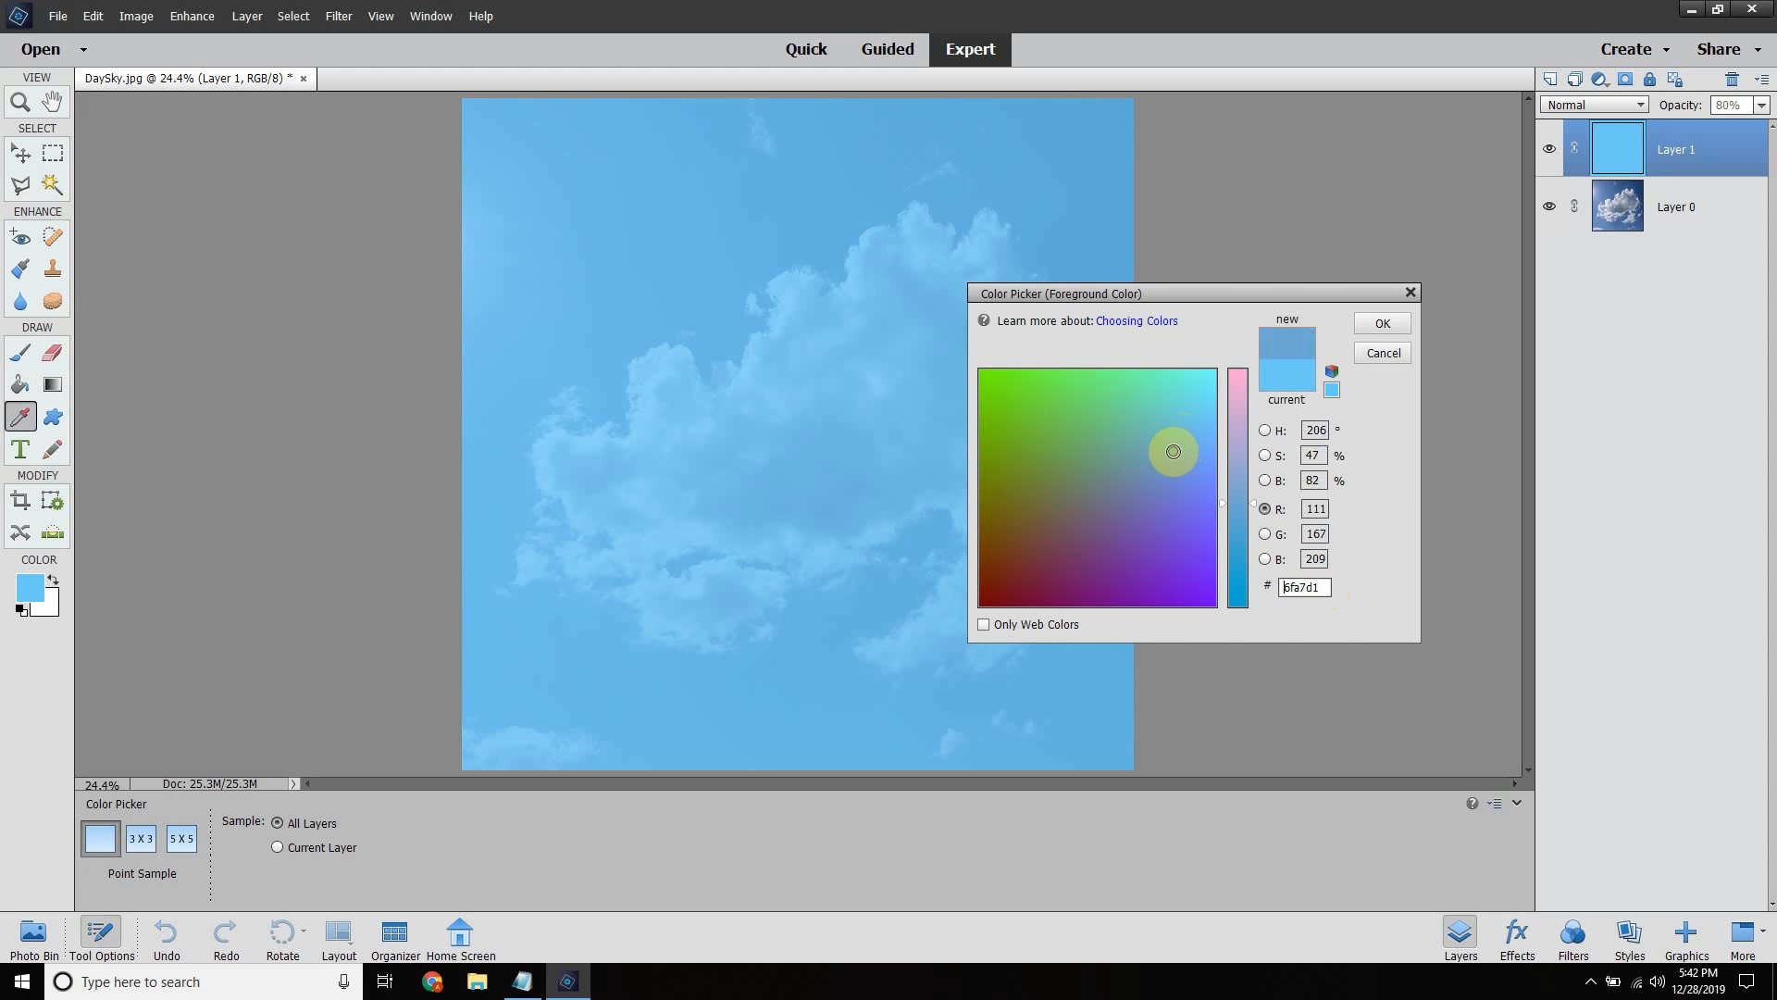
pyautogui.moveTo(1172, 451); pyautogui.dragTo(1181, 439)
pyautogui.moveTo(1181, 438); pyautogui.dragTo(1201, 437)
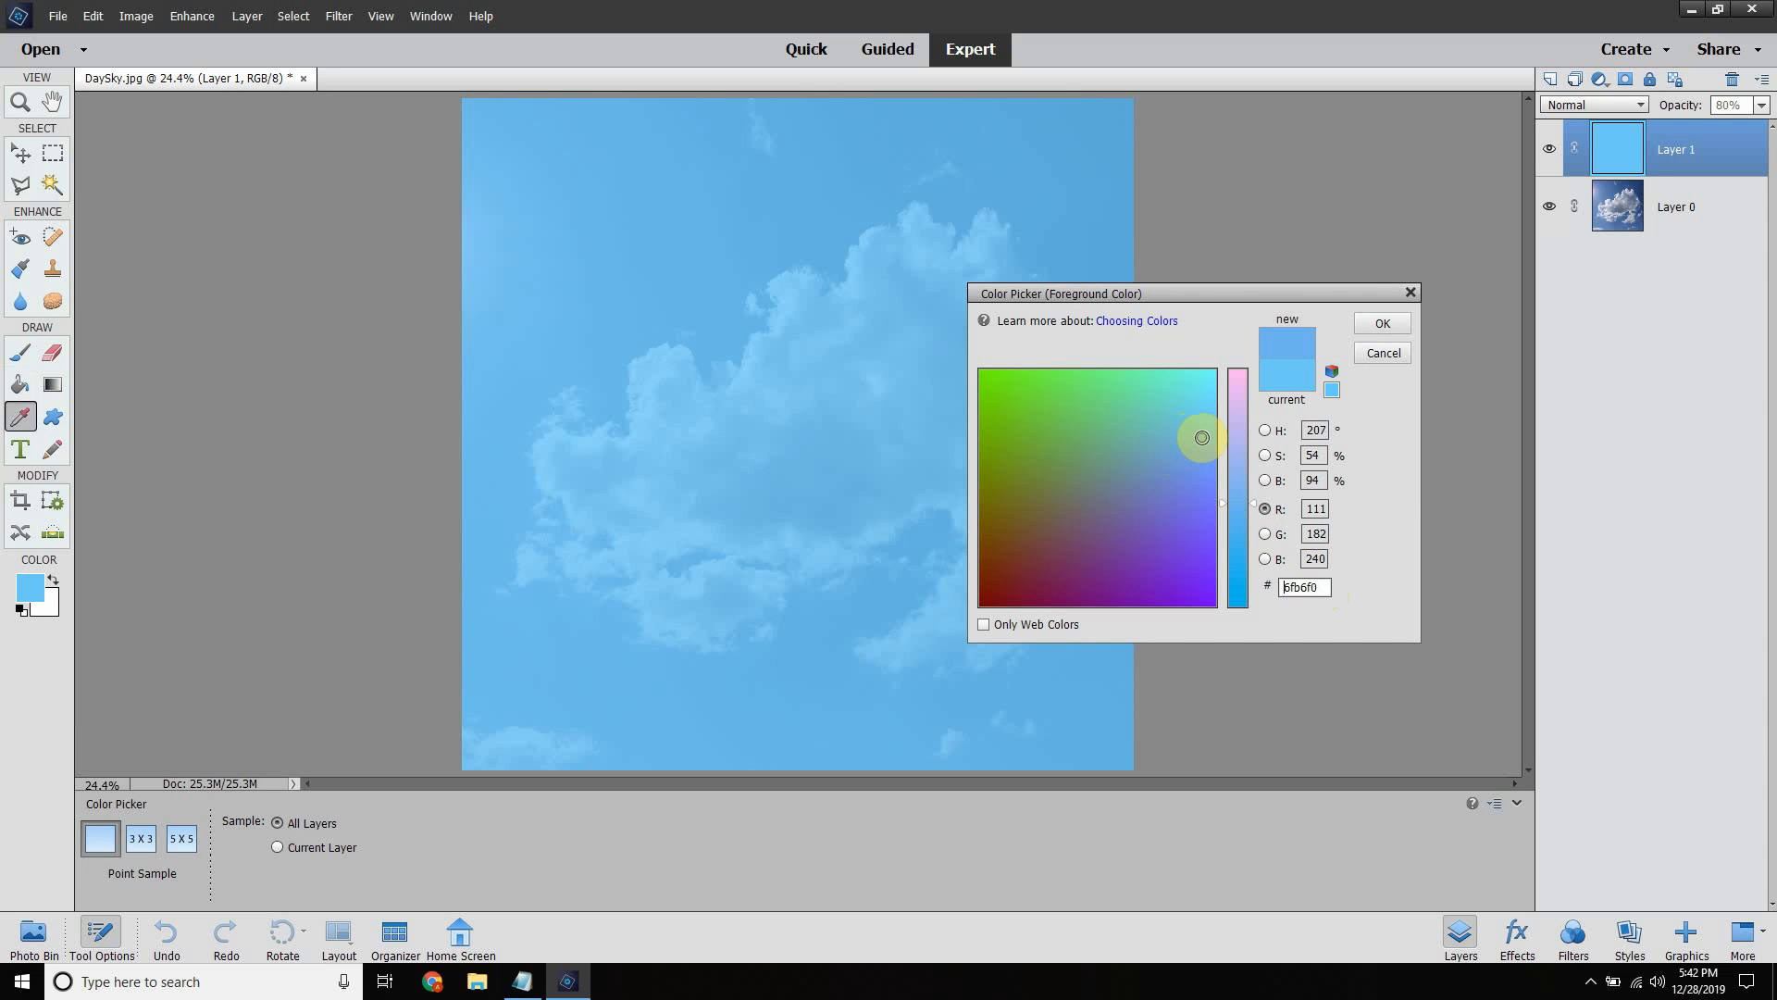
pyautogui.click(1371, 329)
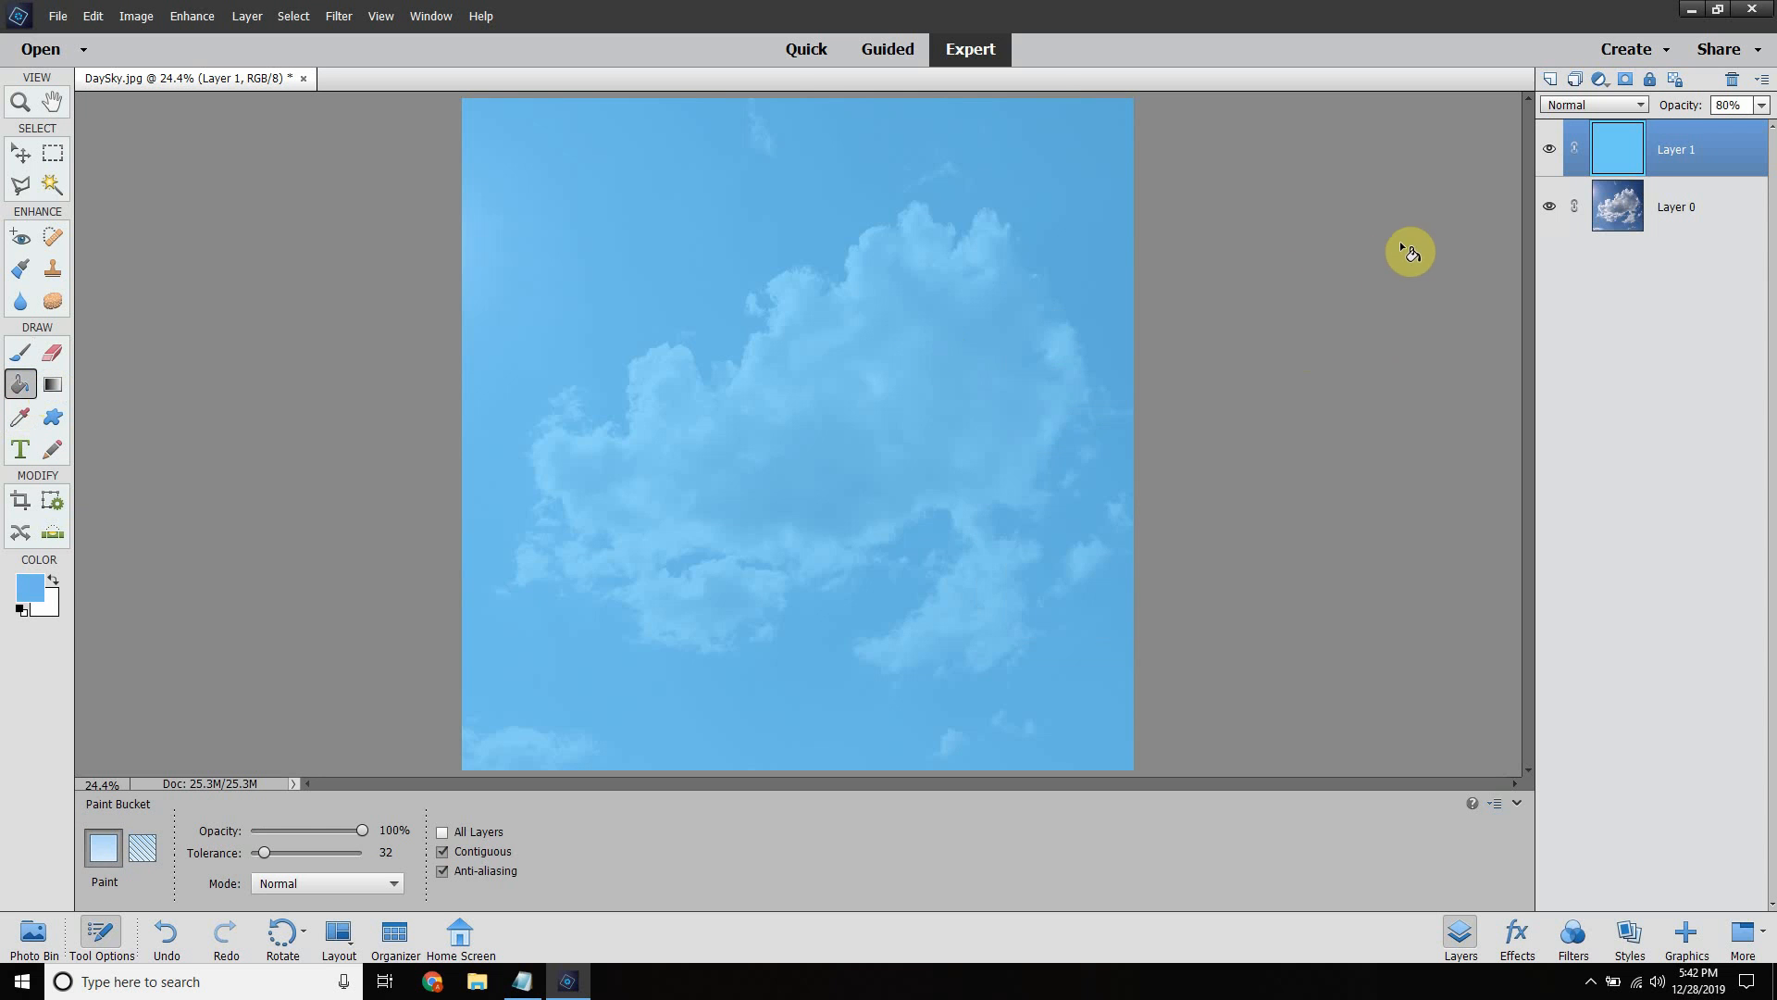
pyautogui.click(624, 377)
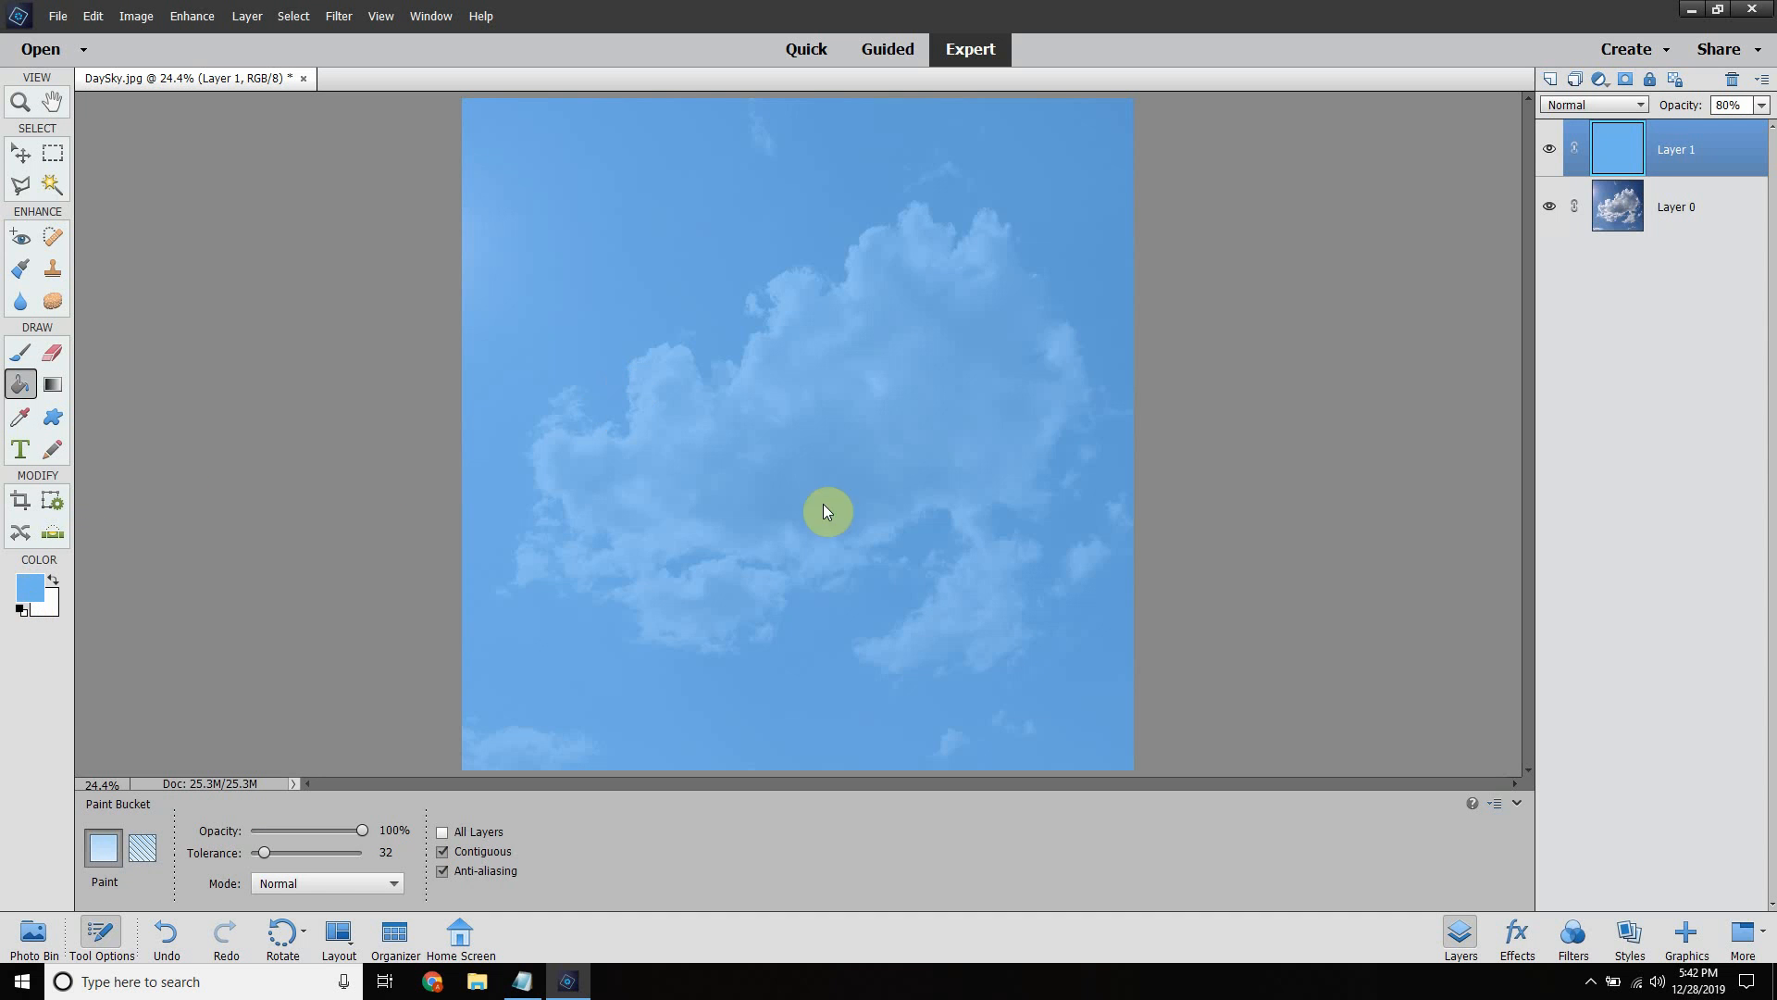
# Set the foreground colour to 68a2ff and refill Layer 1 with it using the Paint Bucket tool
pyautogui.click(39, 587)
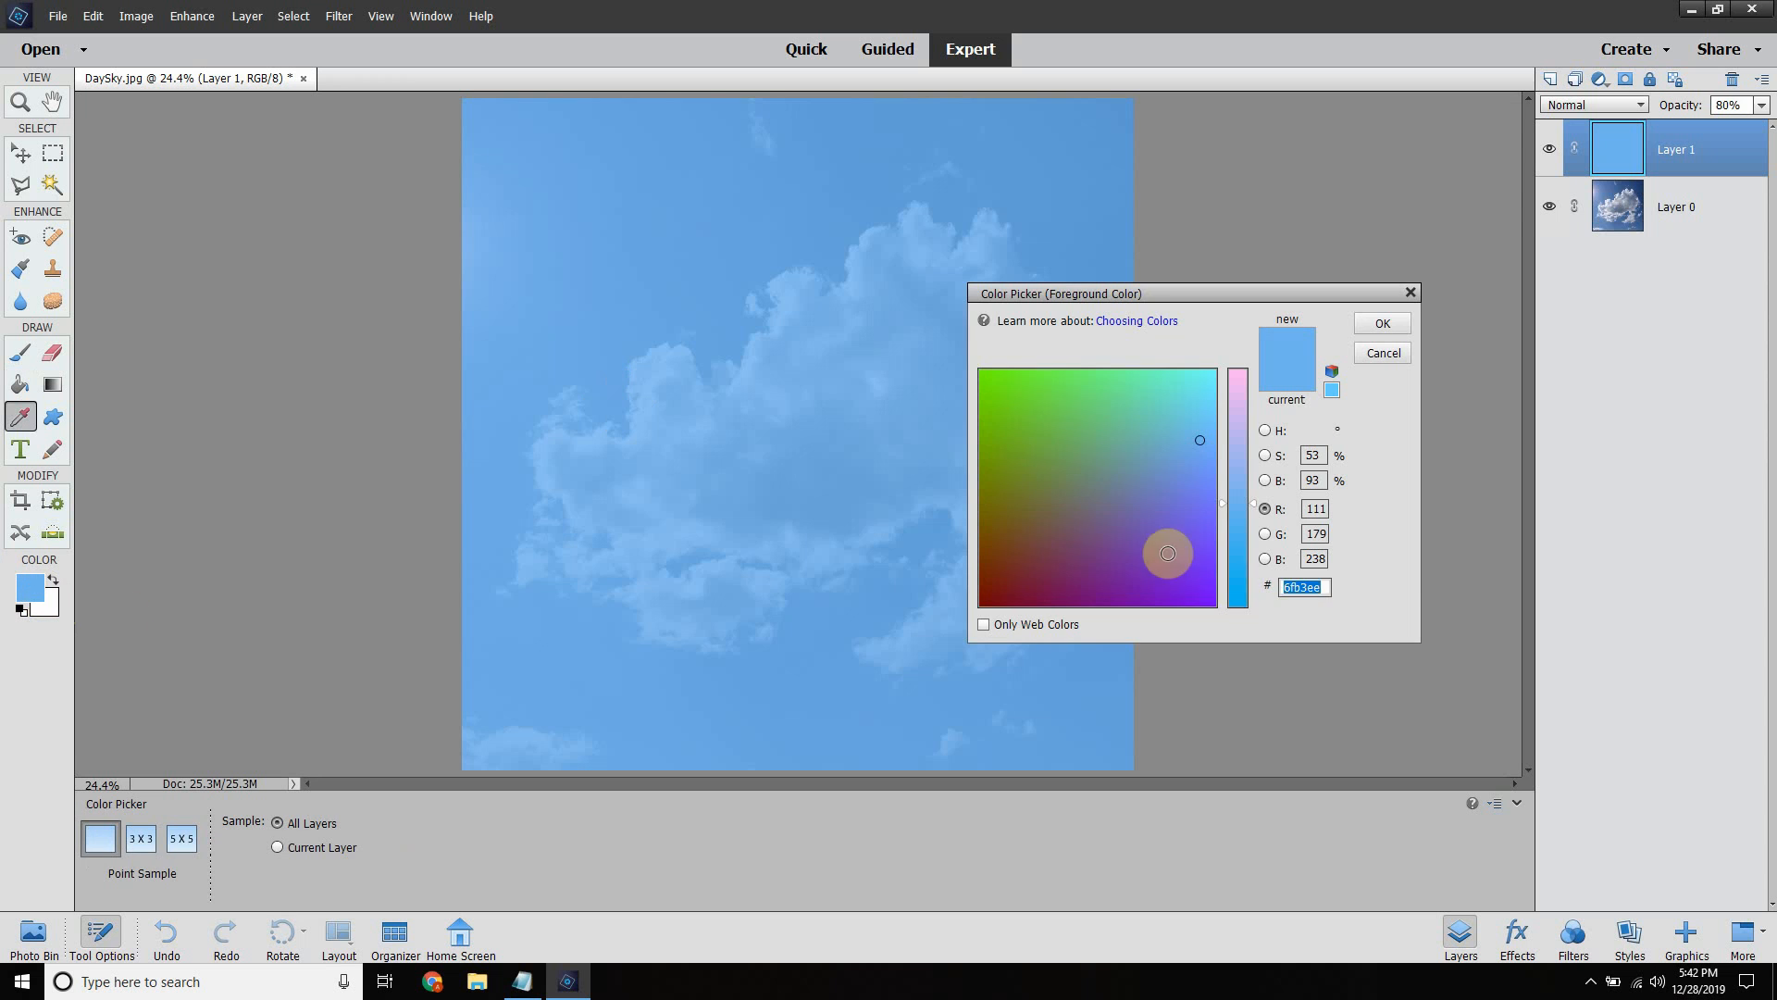
pyautogui.doubleClick(1305, 587)
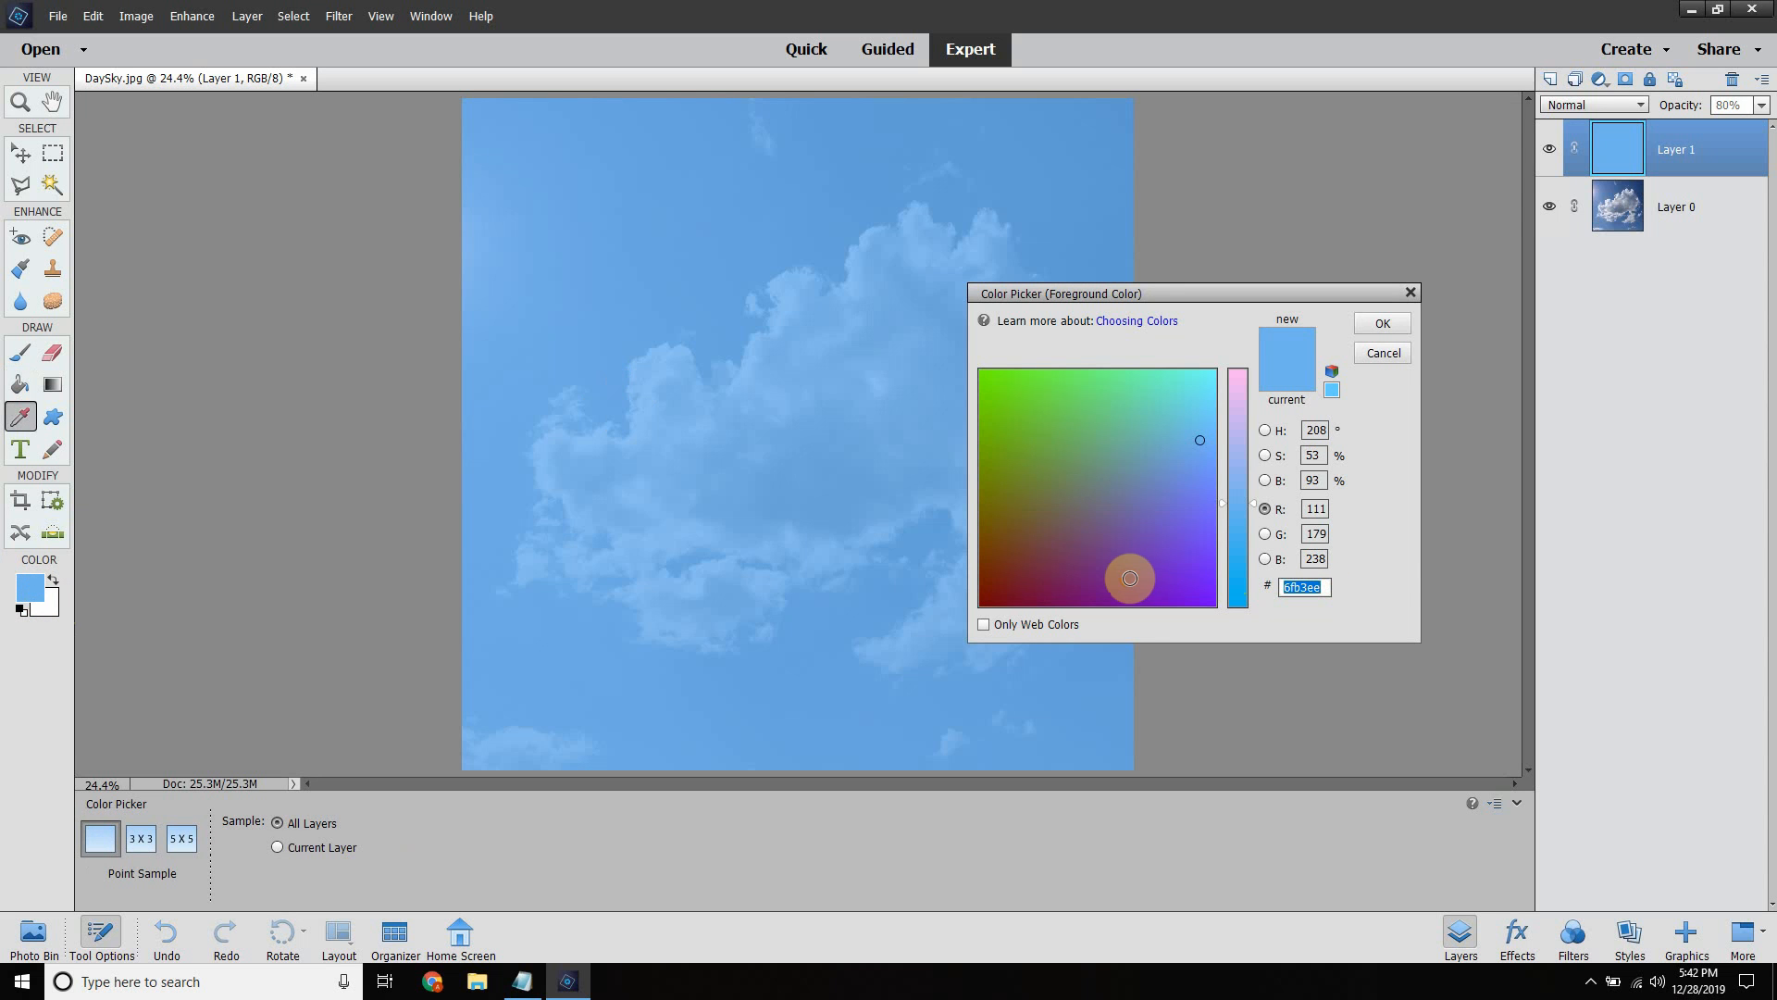
pyautogui.write('6')
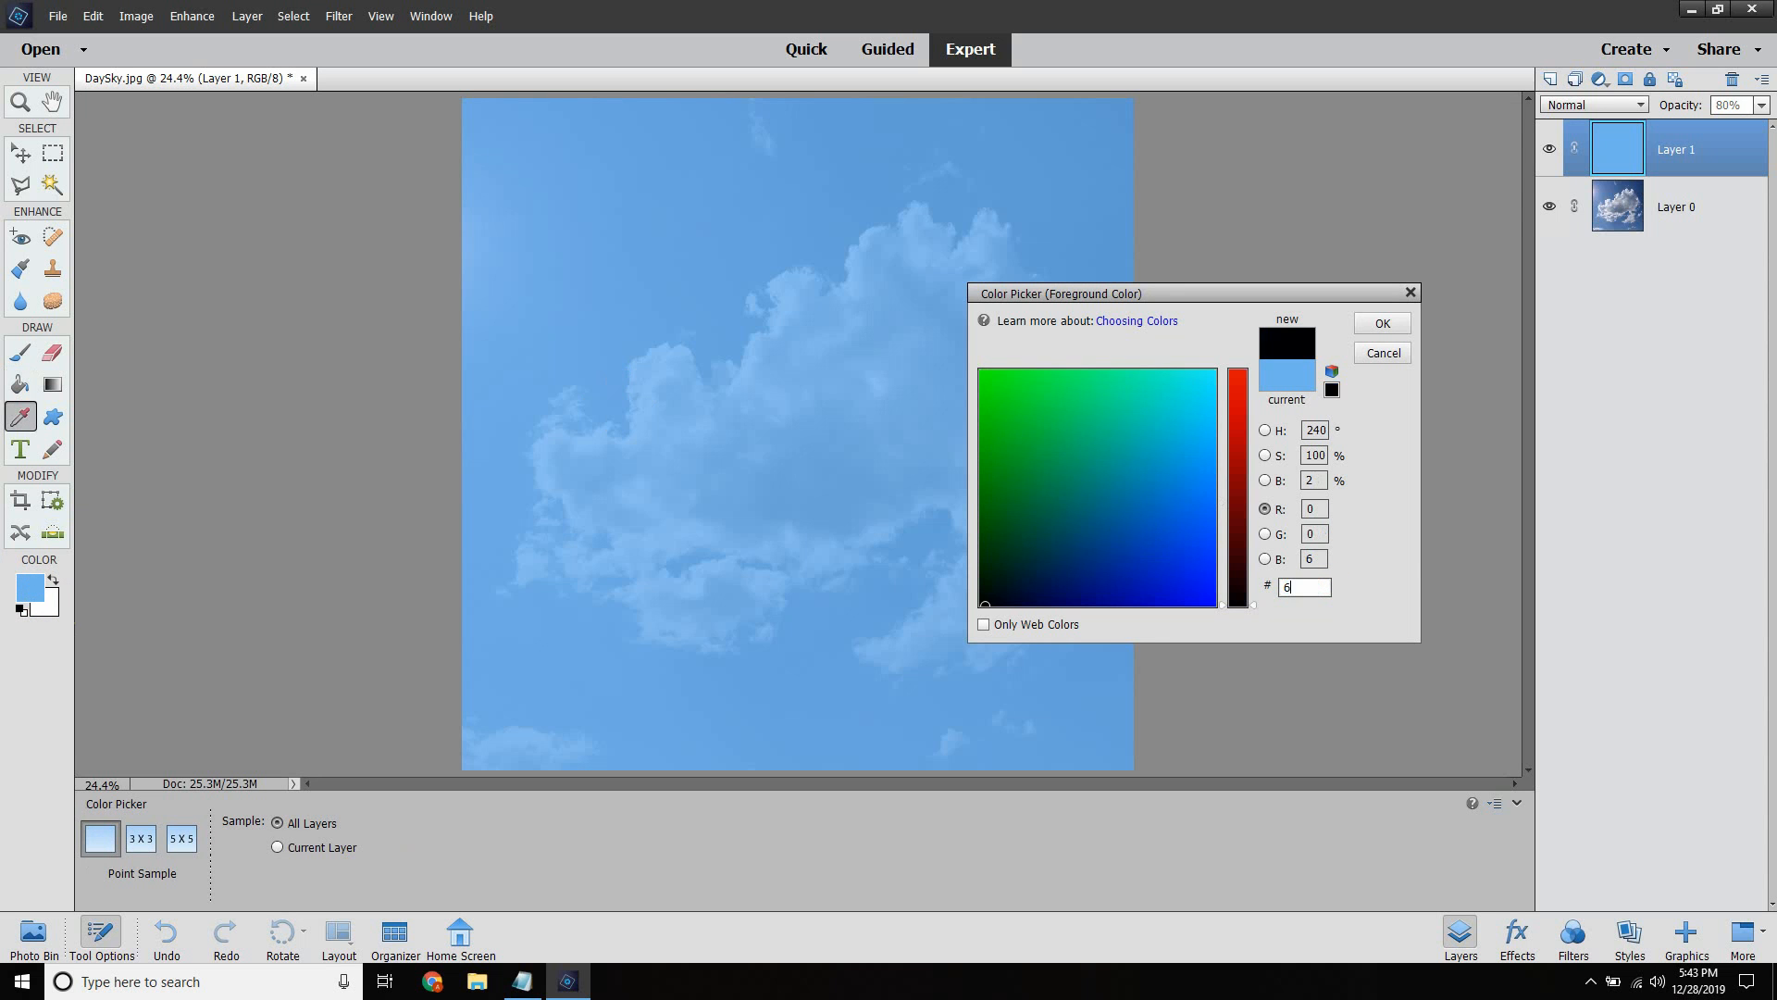
pyautogui.write('8')
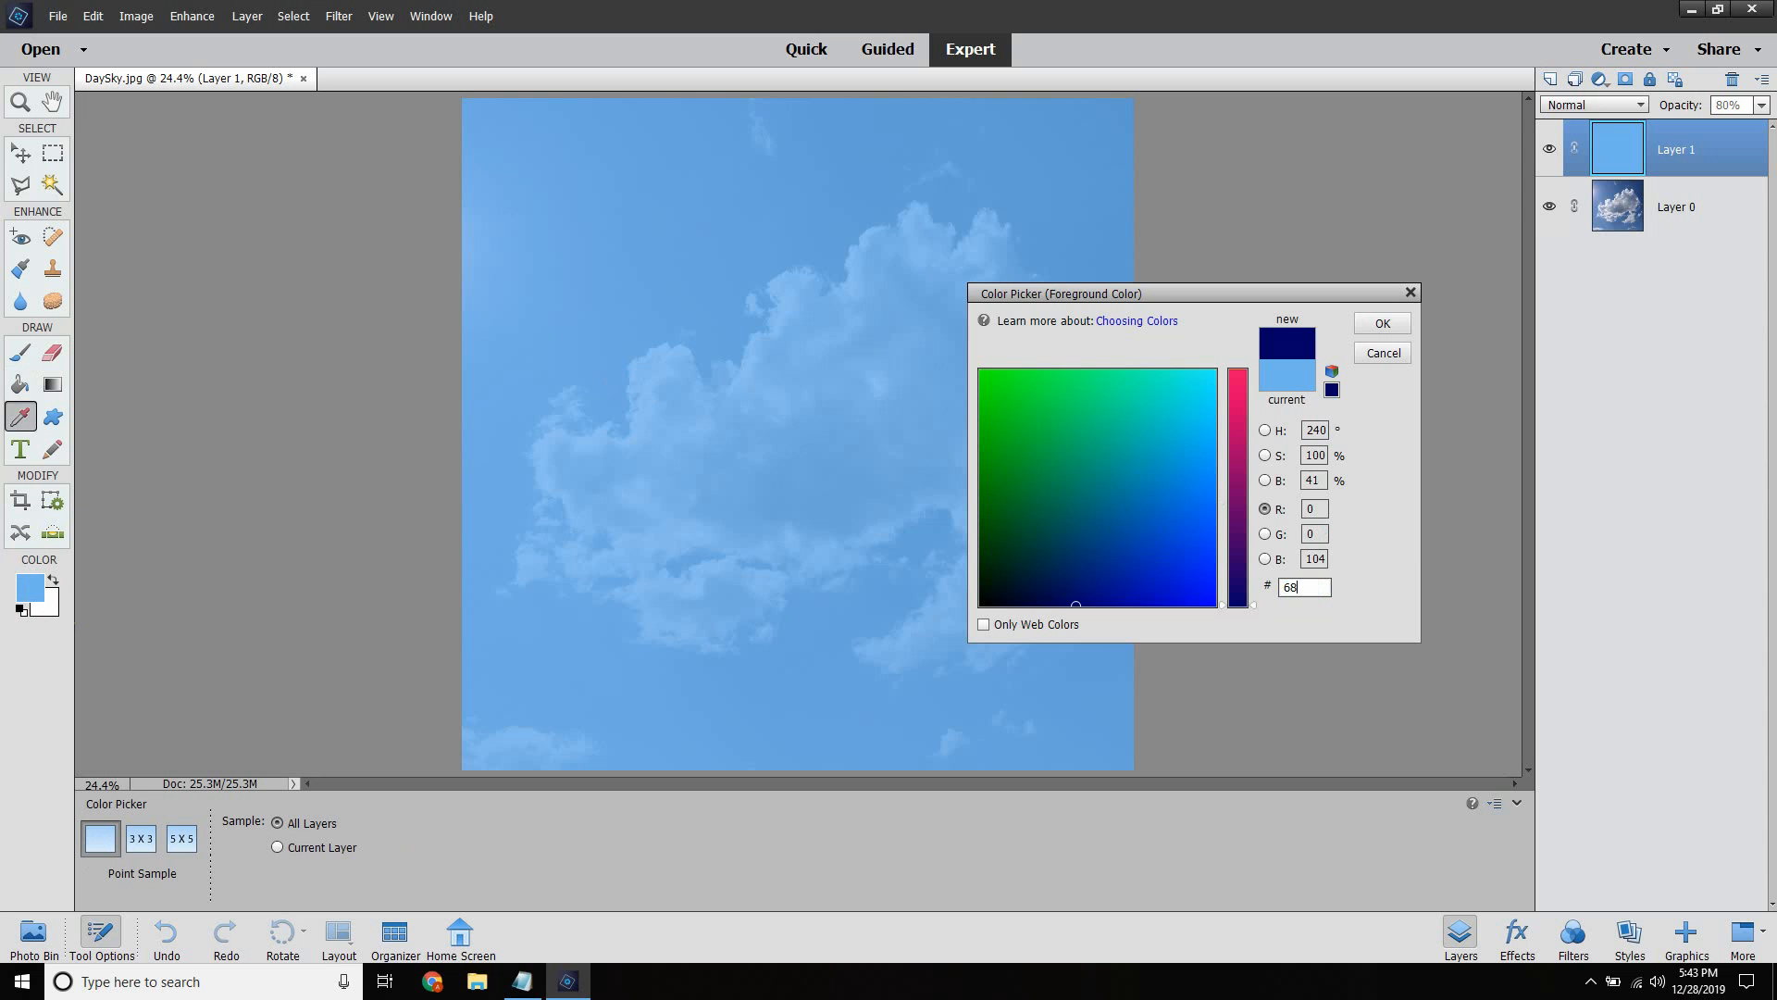
pyautogui.write('a')
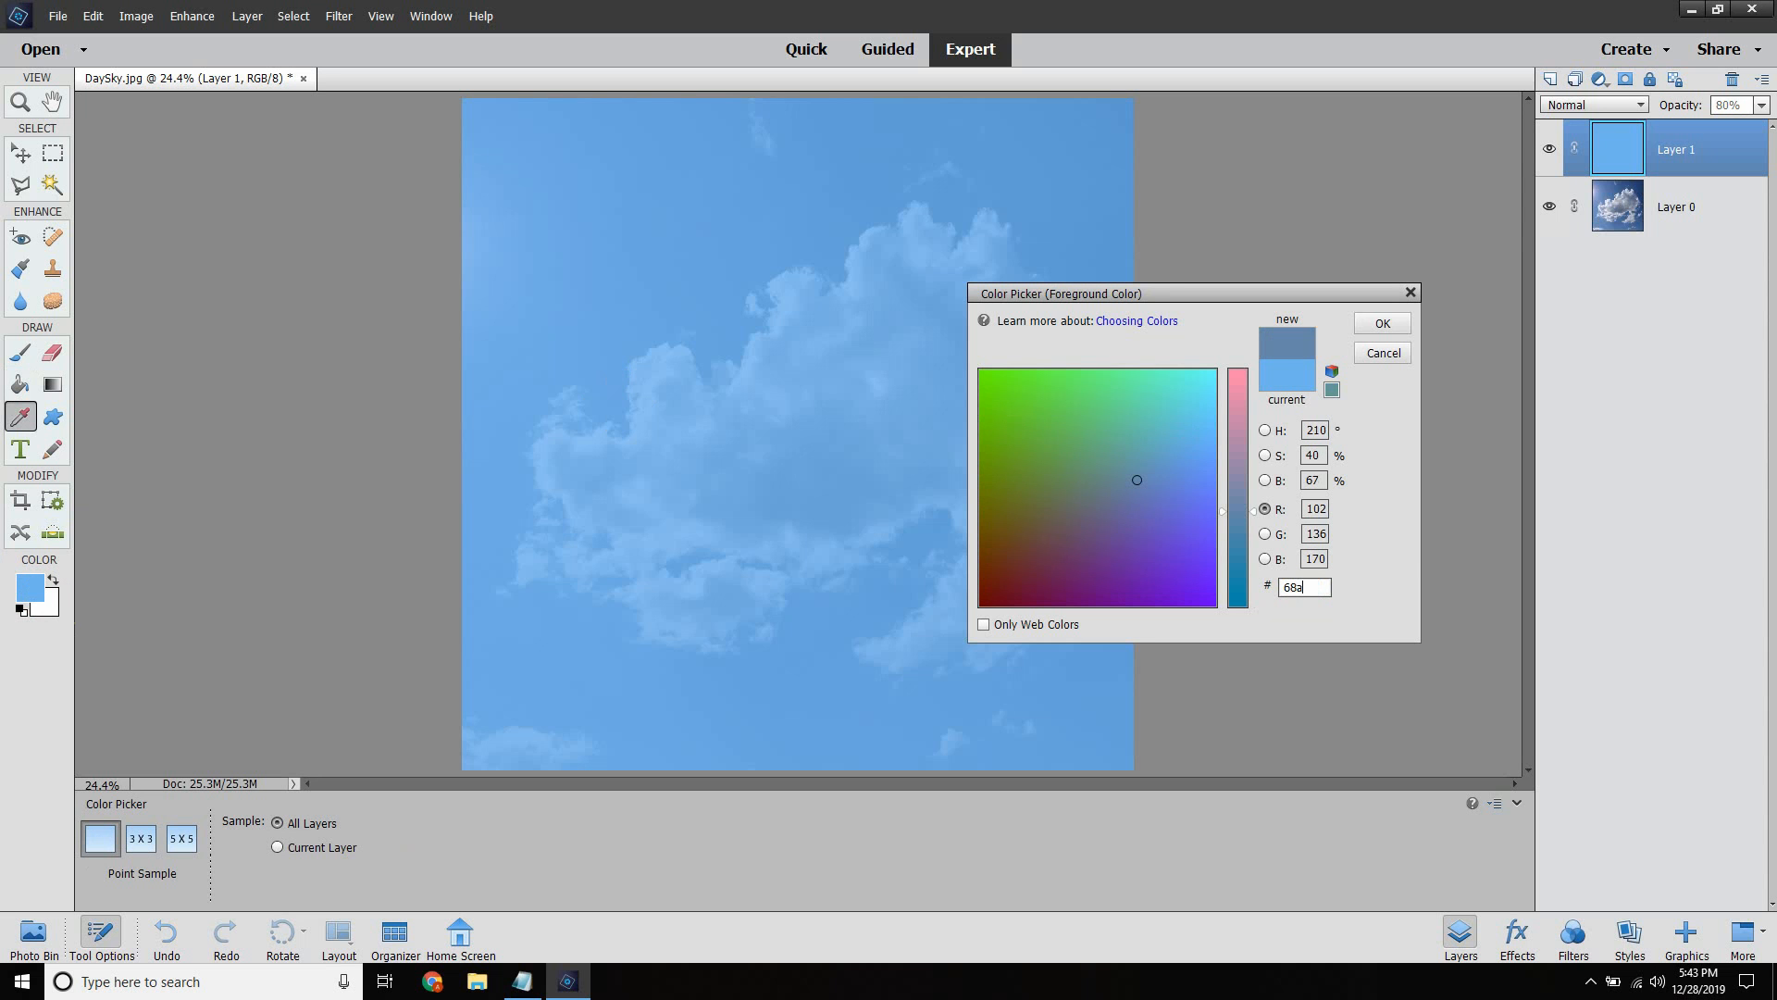
pyautogui.write('2ff')
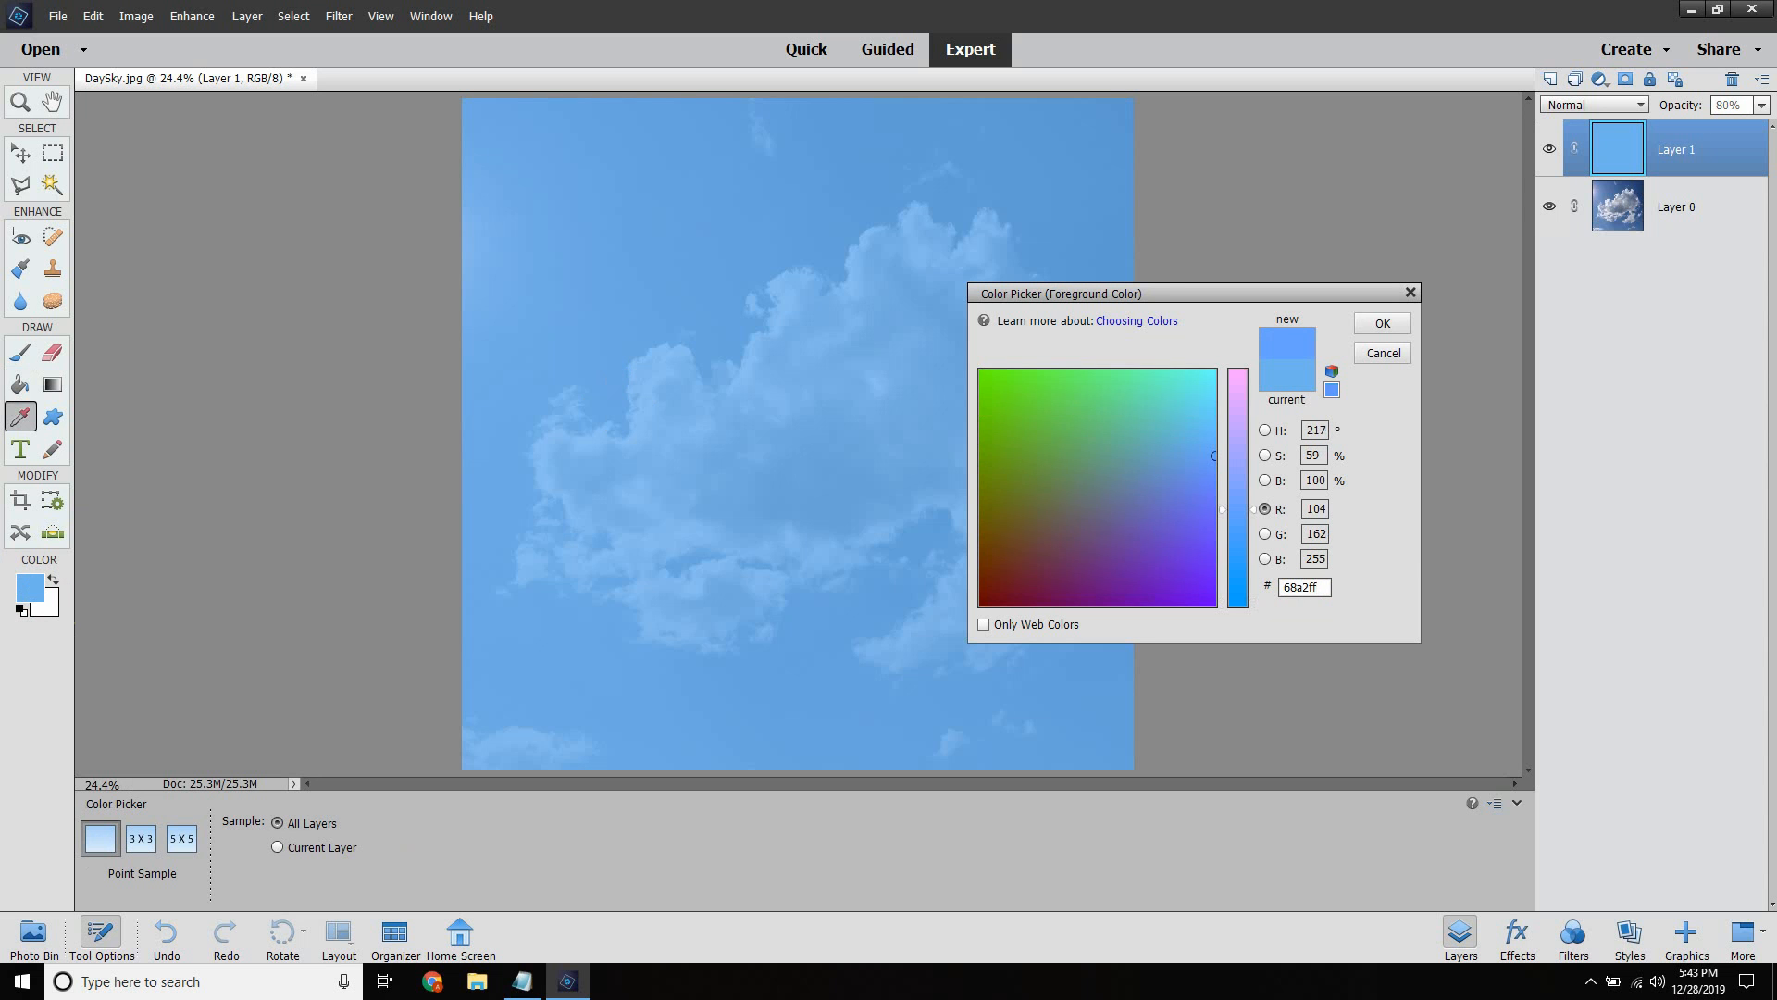
pyautogui.press('Return')
pyautogui.press('k')
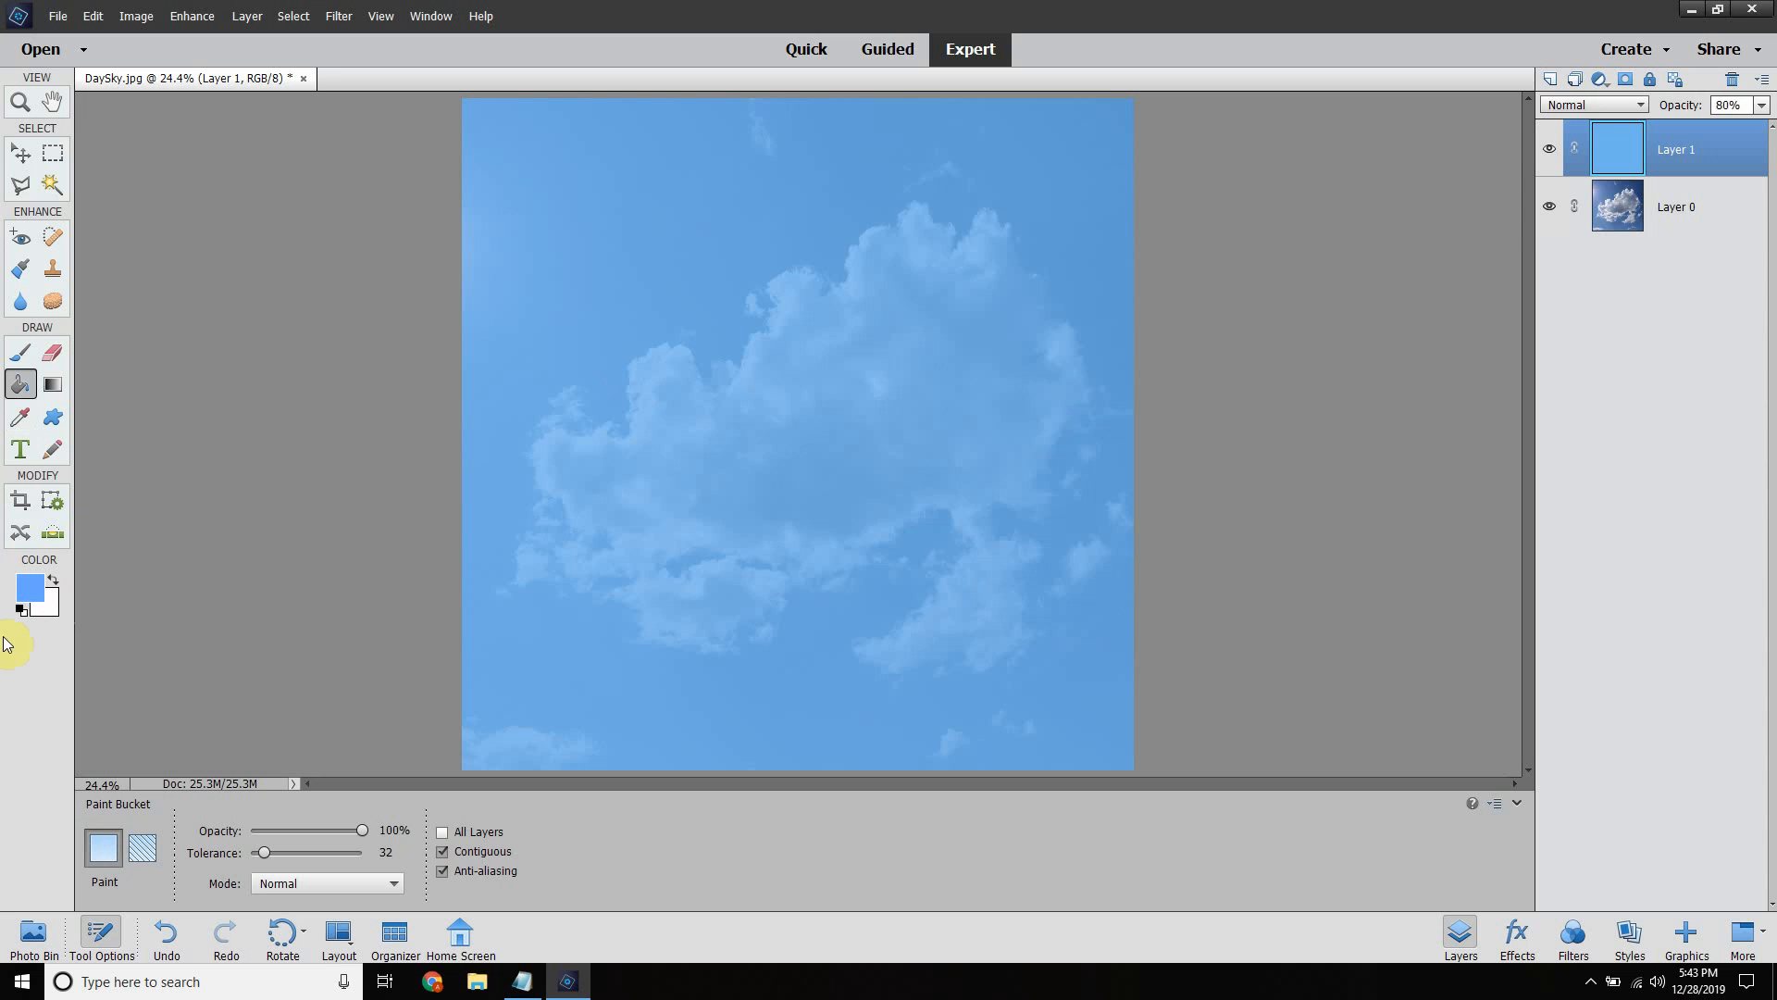
pyautogui.click(842, 260)
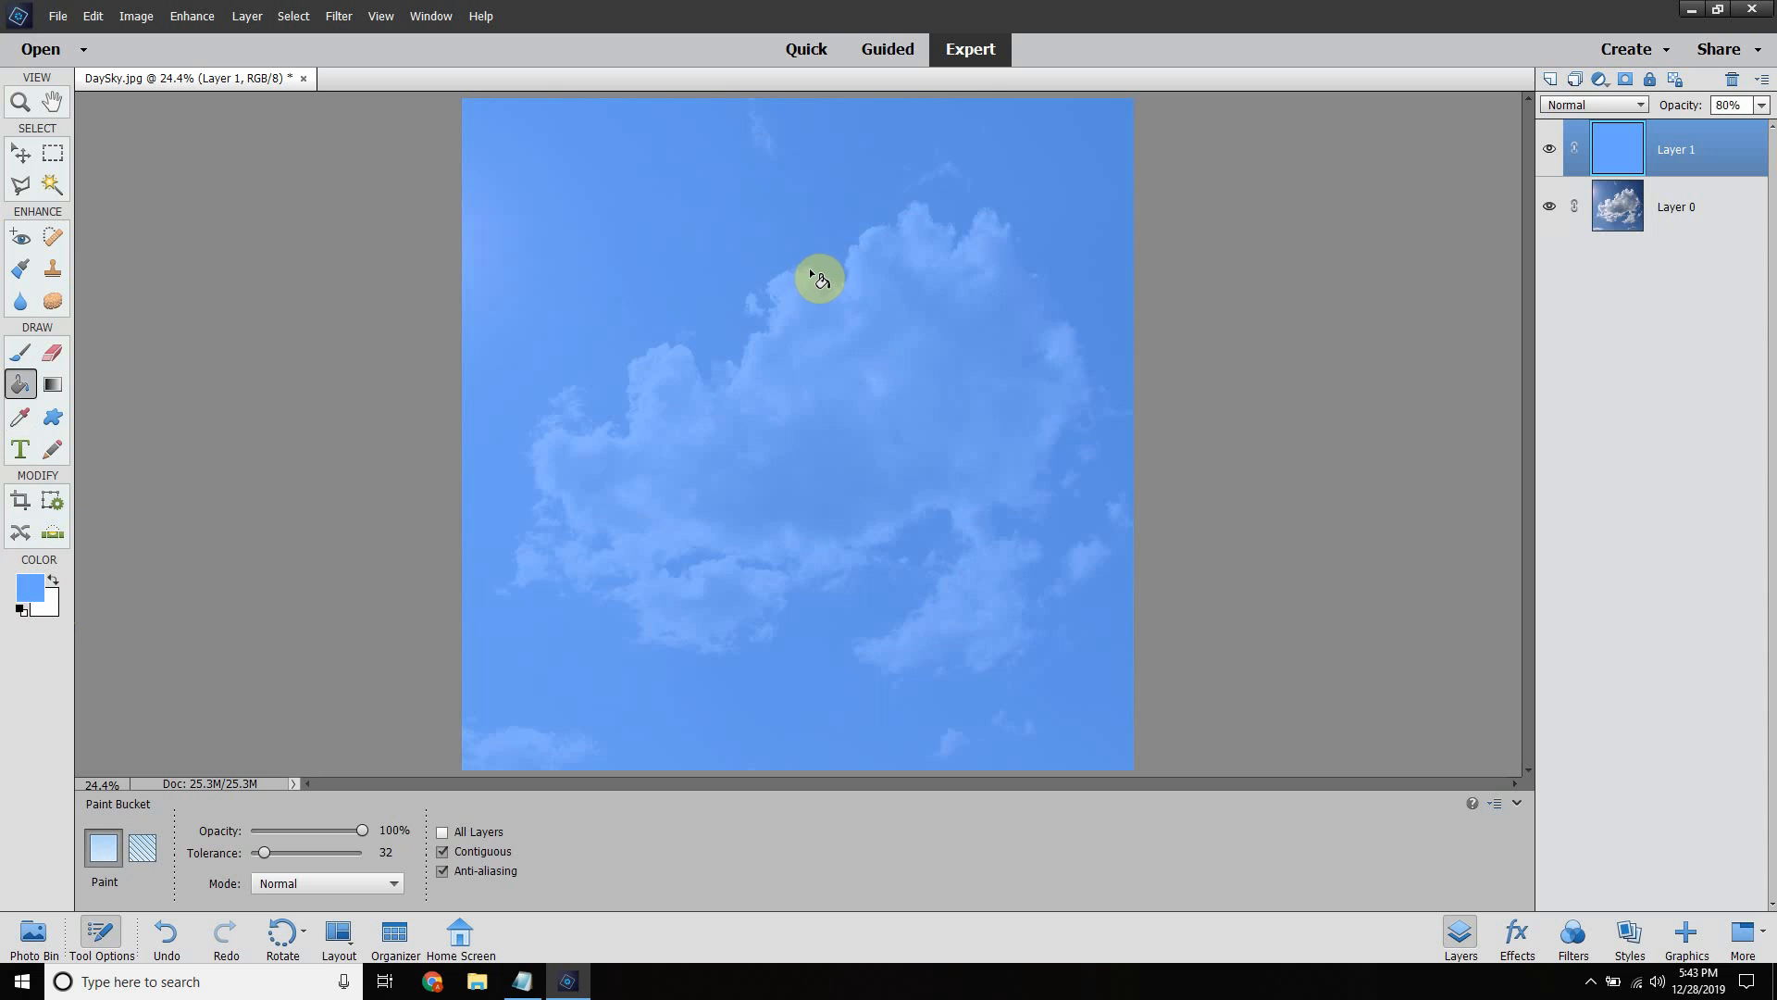
# Deselect the layers with the Move tool and toggle Layer 0's visibility to compare the blue layer with and without the photo
pyautogui.click(21, 154)
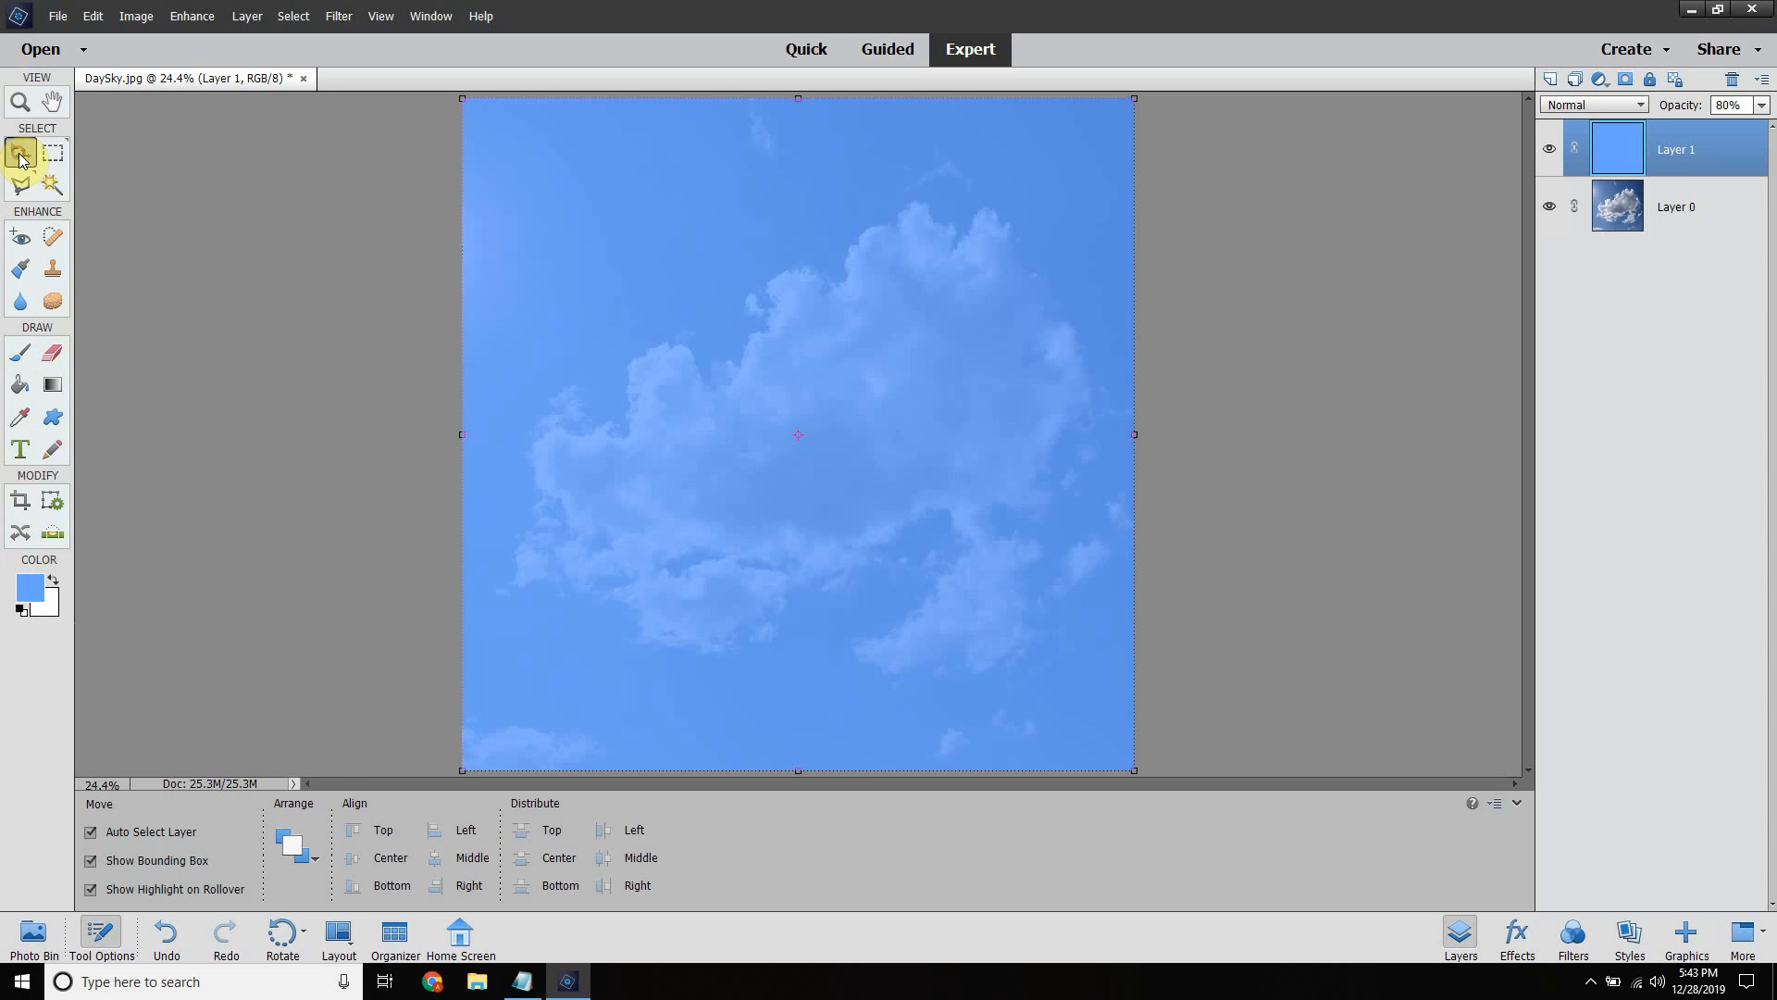
pyautogui.click(1265, 362)
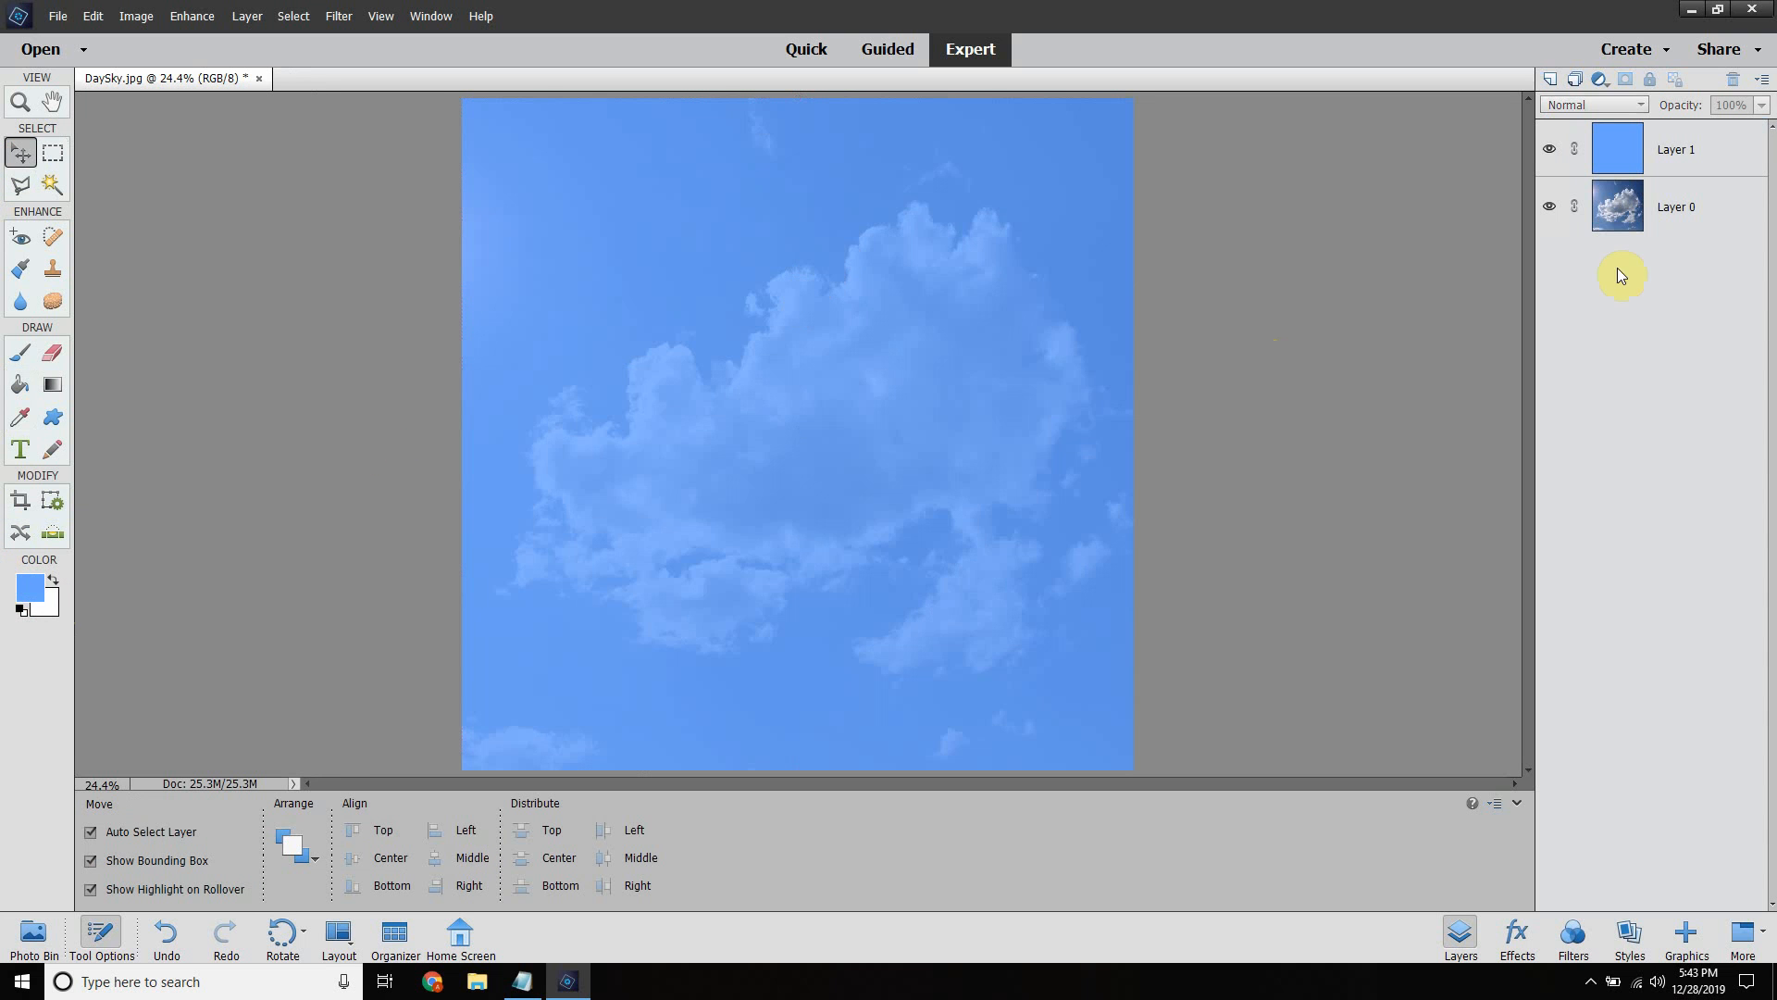
pyautogui.click(1550, 208)
pyautogui.click(1552, 214)
pyautogui.click(1552, 214)
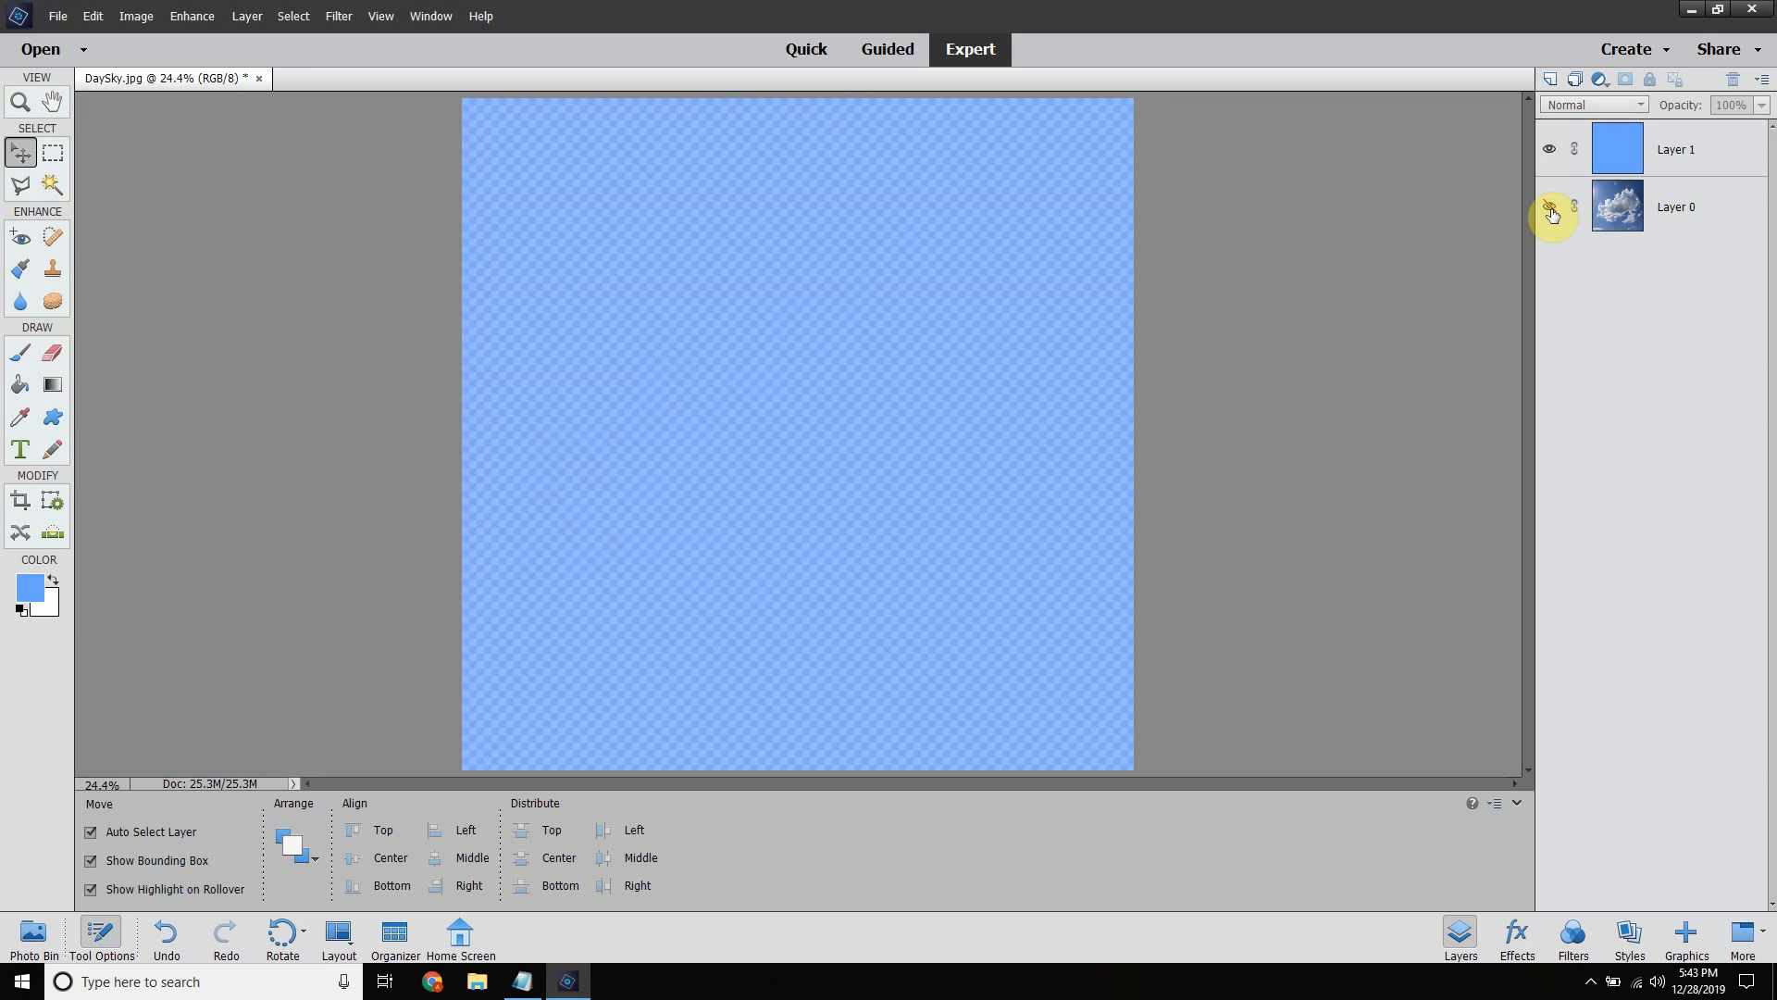
pyautogui.click(1552, 214)
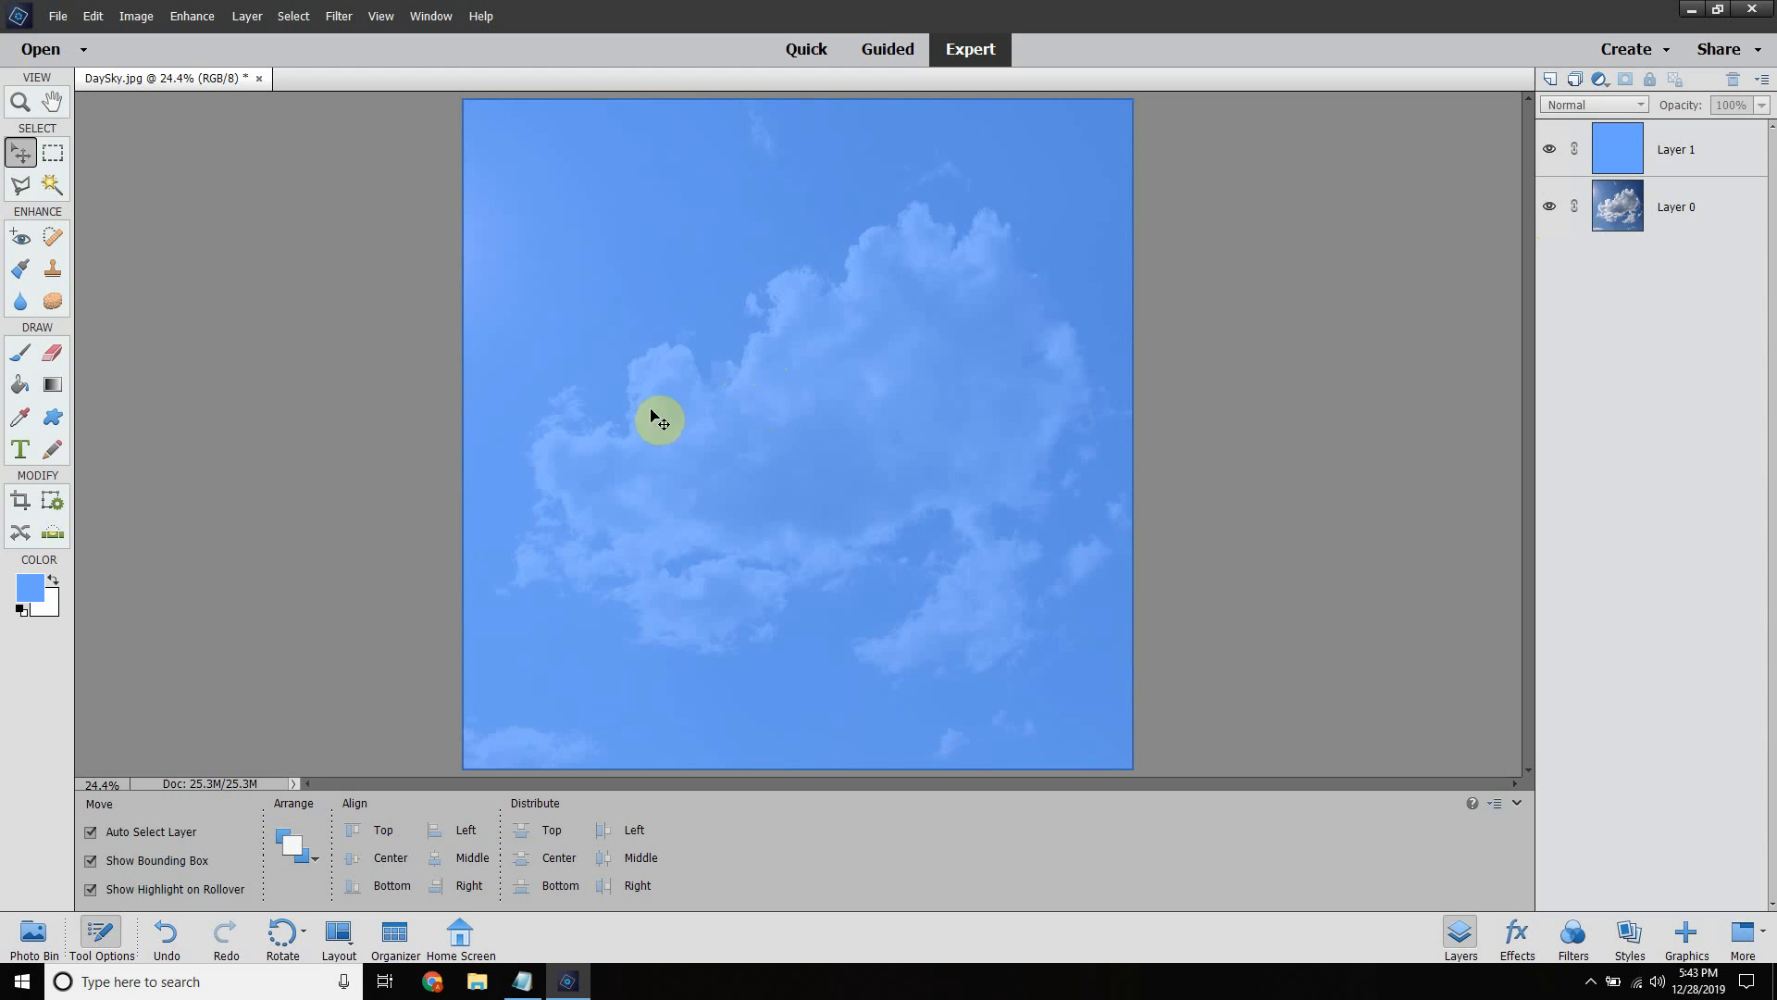
# Hide Layer 1 temporarily and look through the filters available for the cloud photo on Layer 0
pyautogui.click(333, 18)
pyautogui.click(1652, 137)
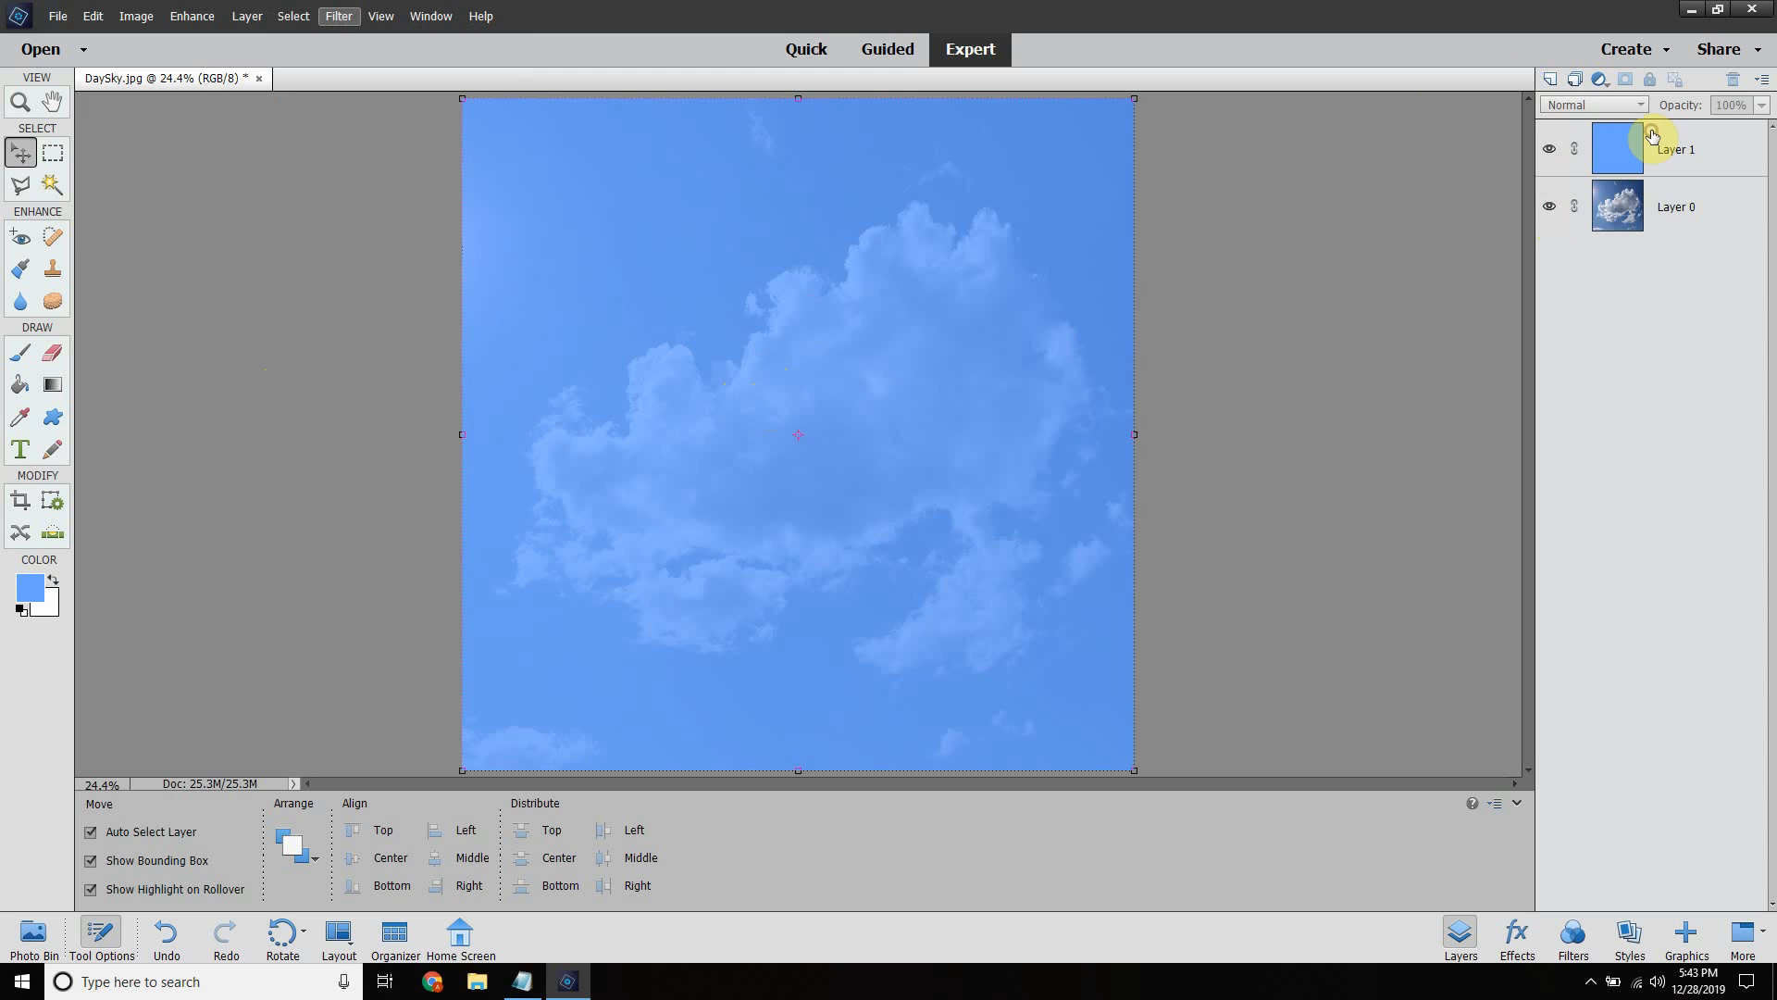
pyautogui.click(1673, 198)
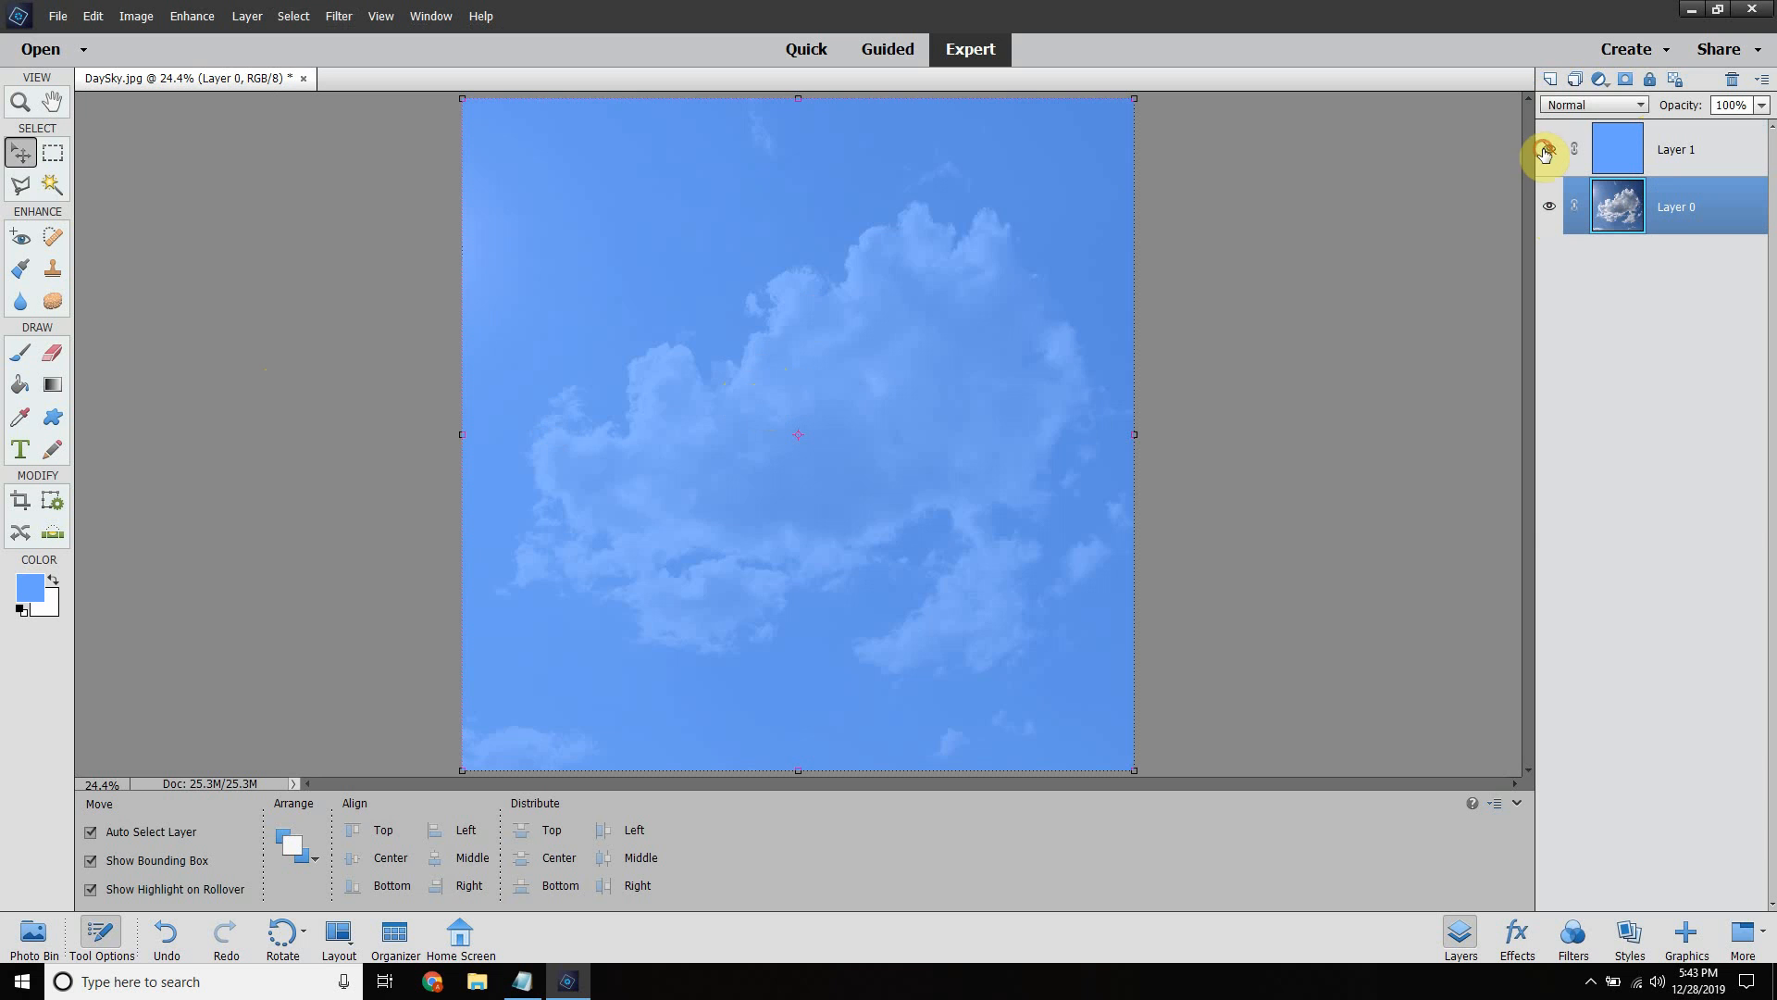
pyautogui.click(1546, 150)
pyautogui.click(341, 17)
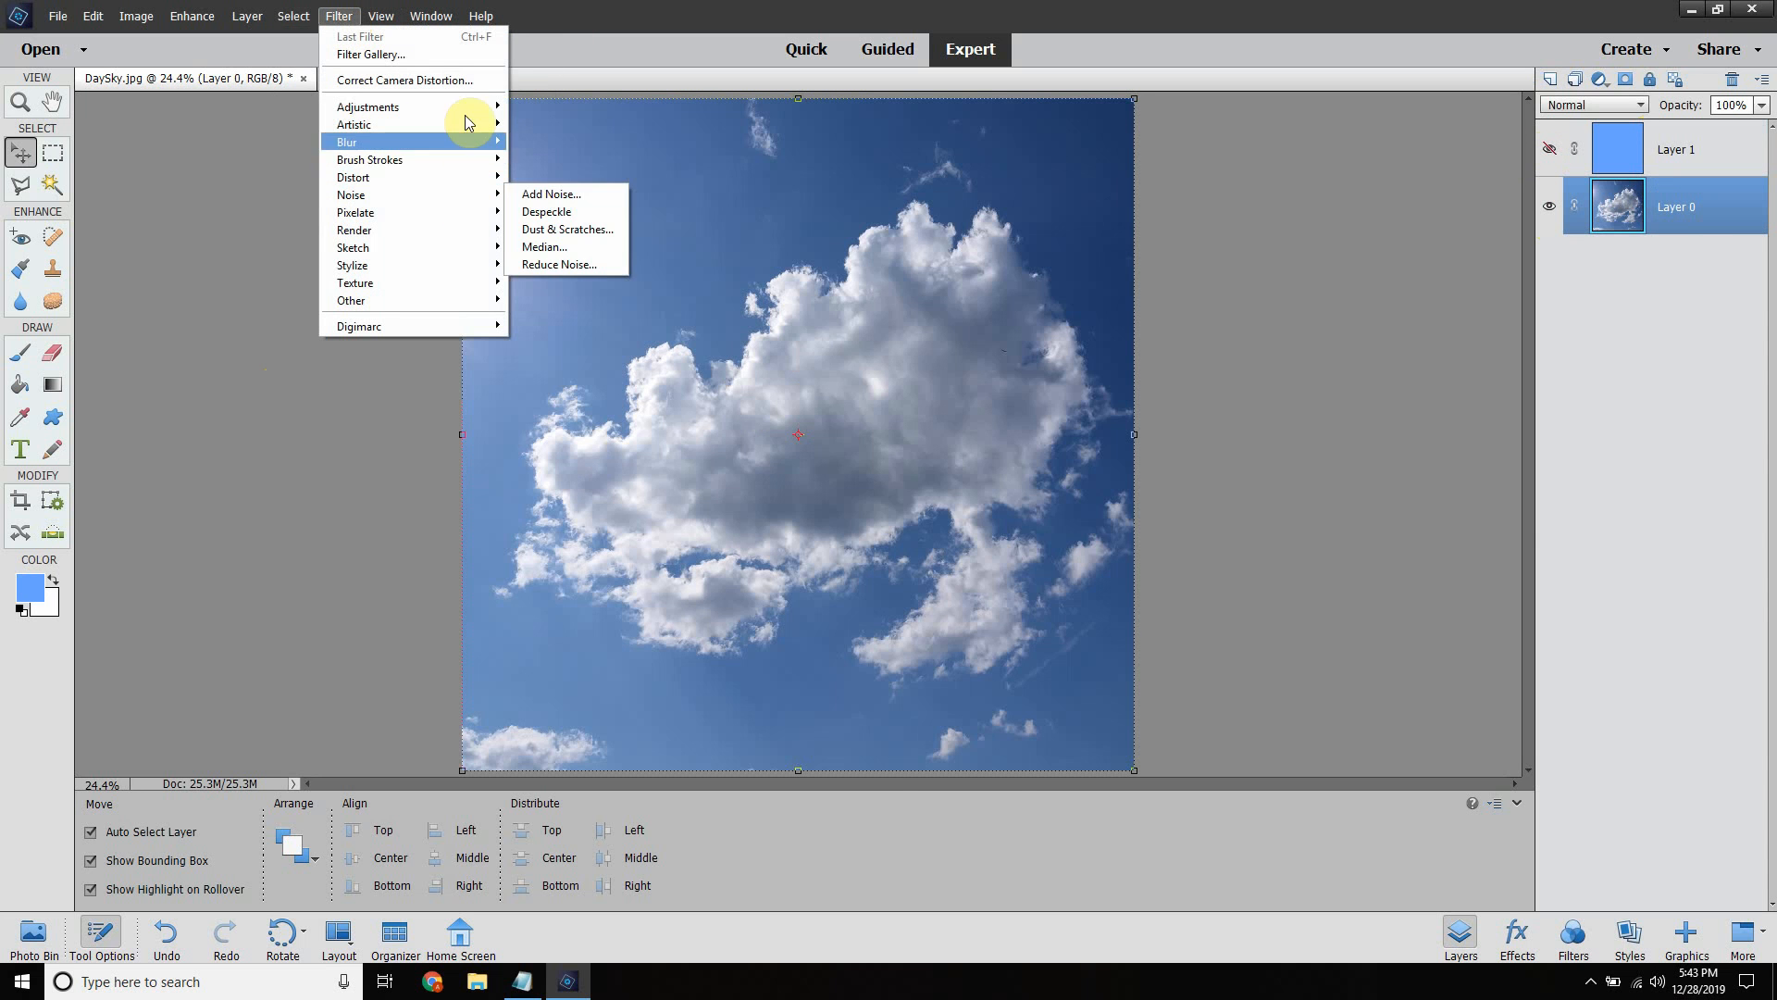
pyautogui.moveTo(488, 300)
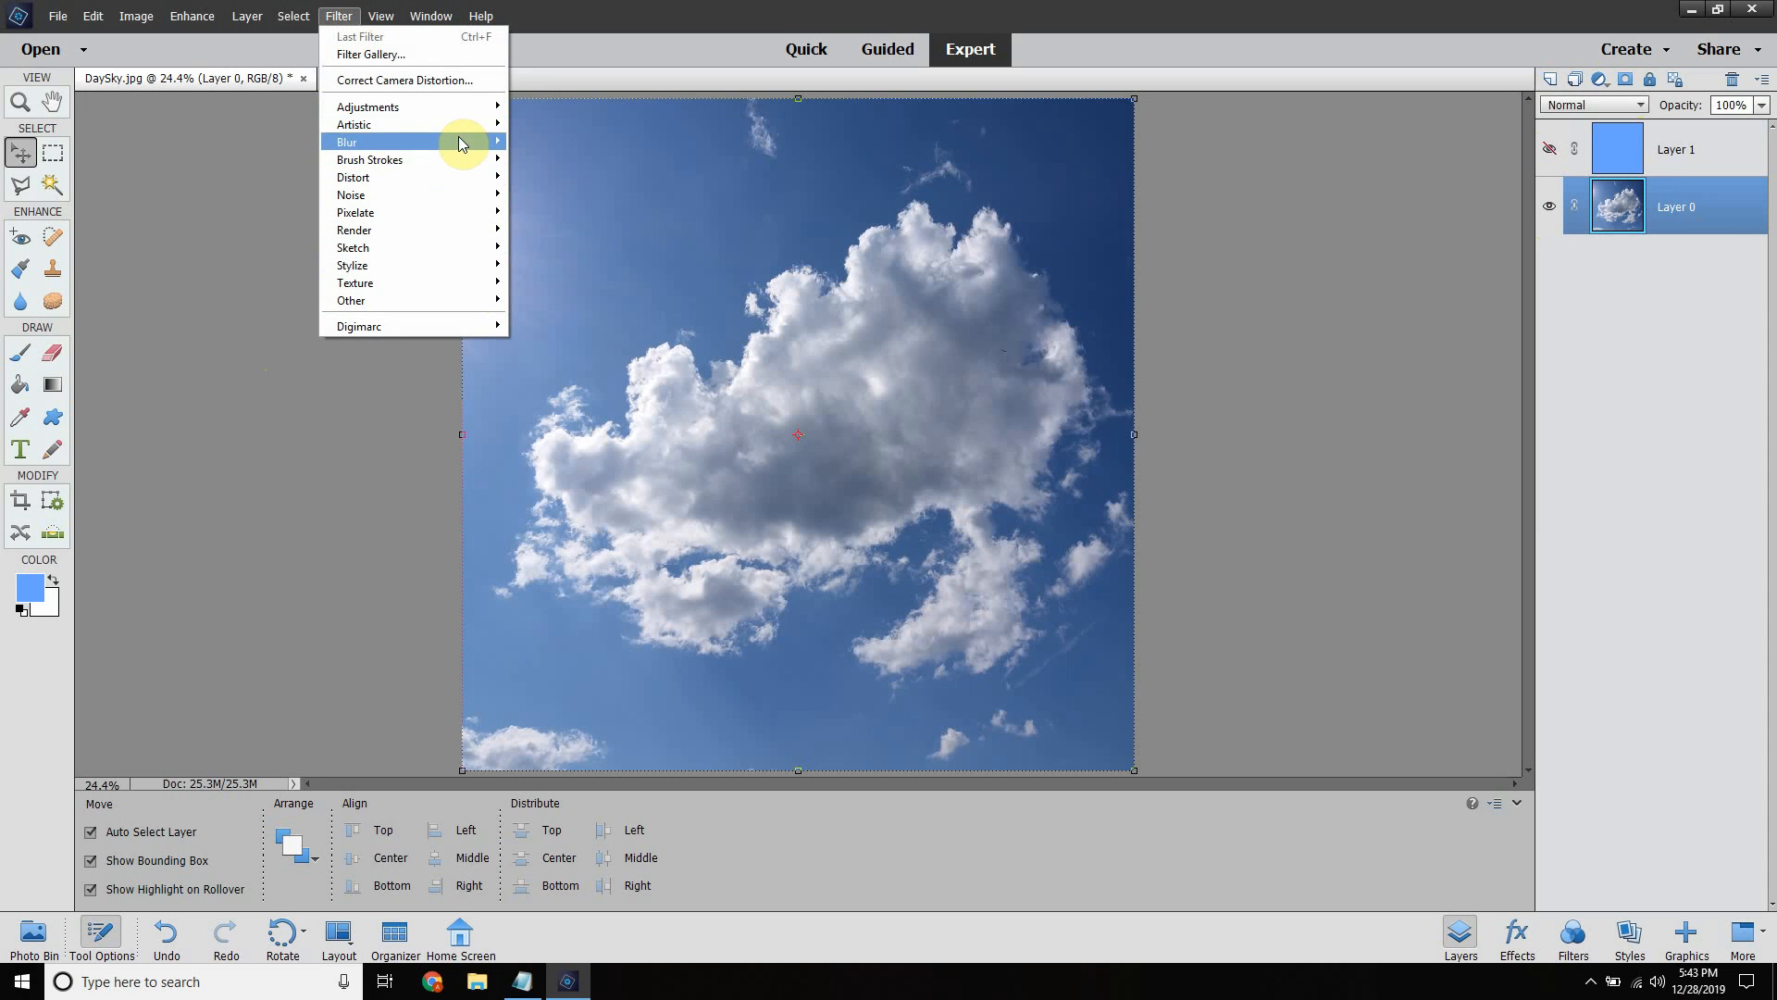
pyautogui.click(861, 9)
pyautogui.click(1548, 149)
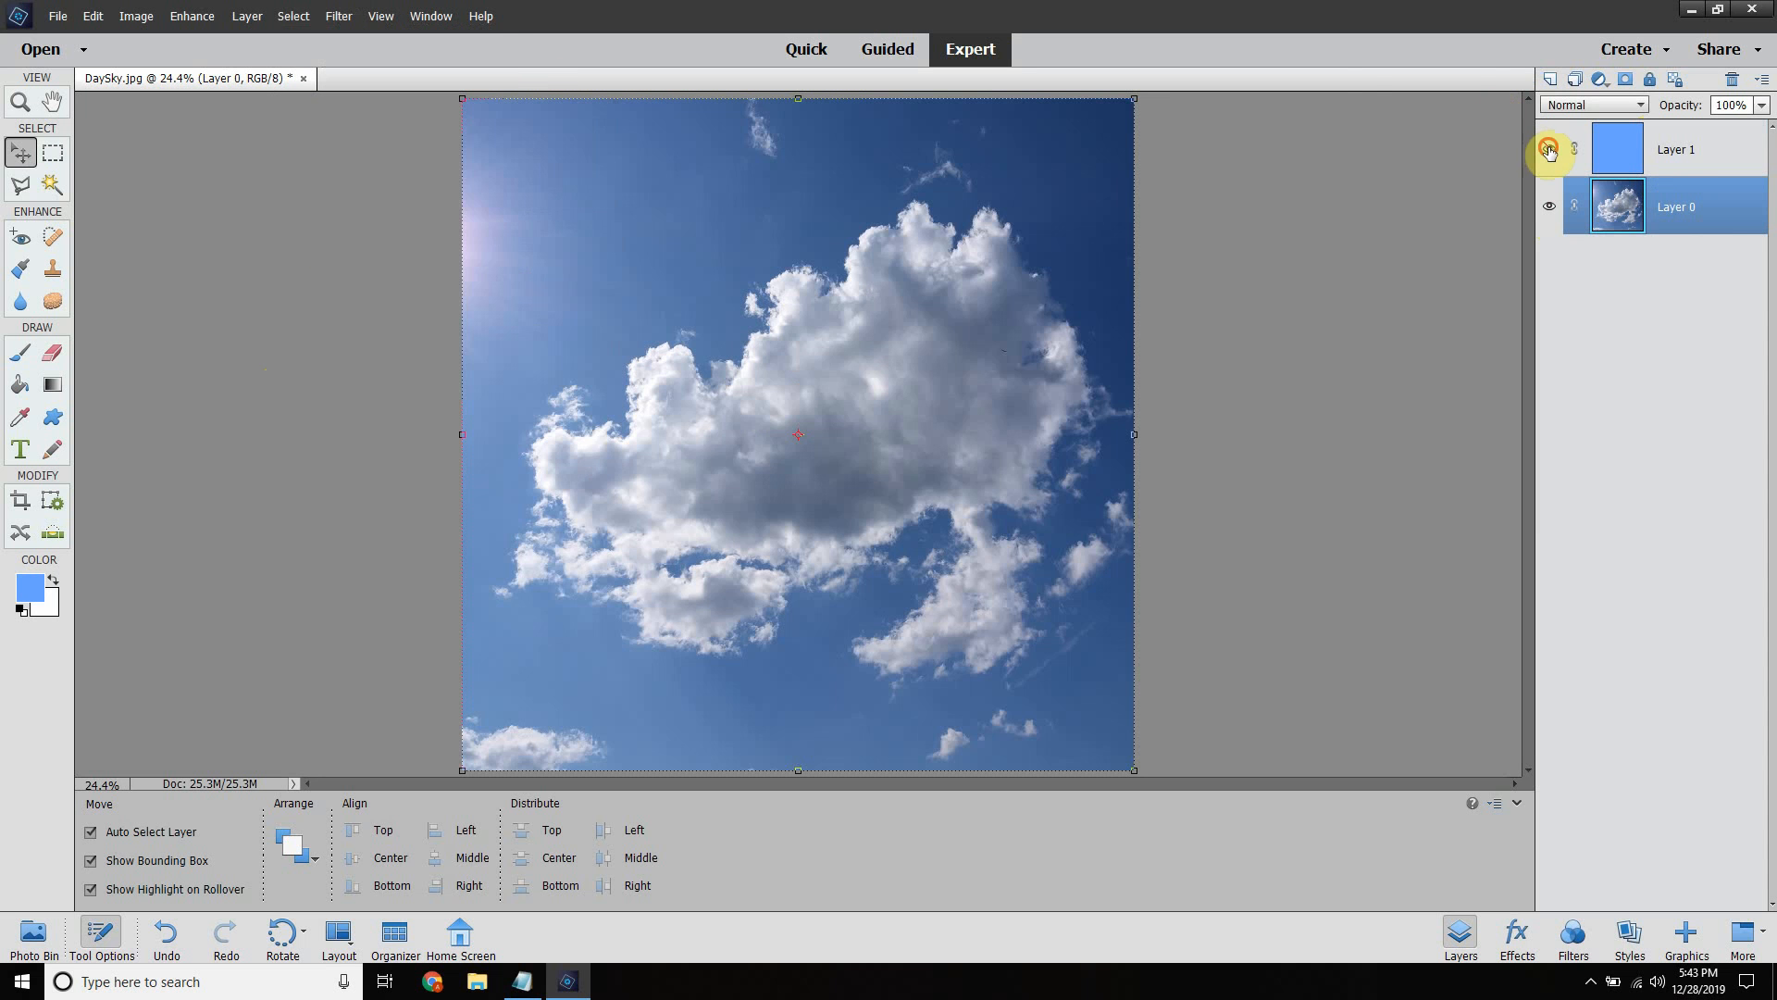
pyautogui.click(1680, 162)
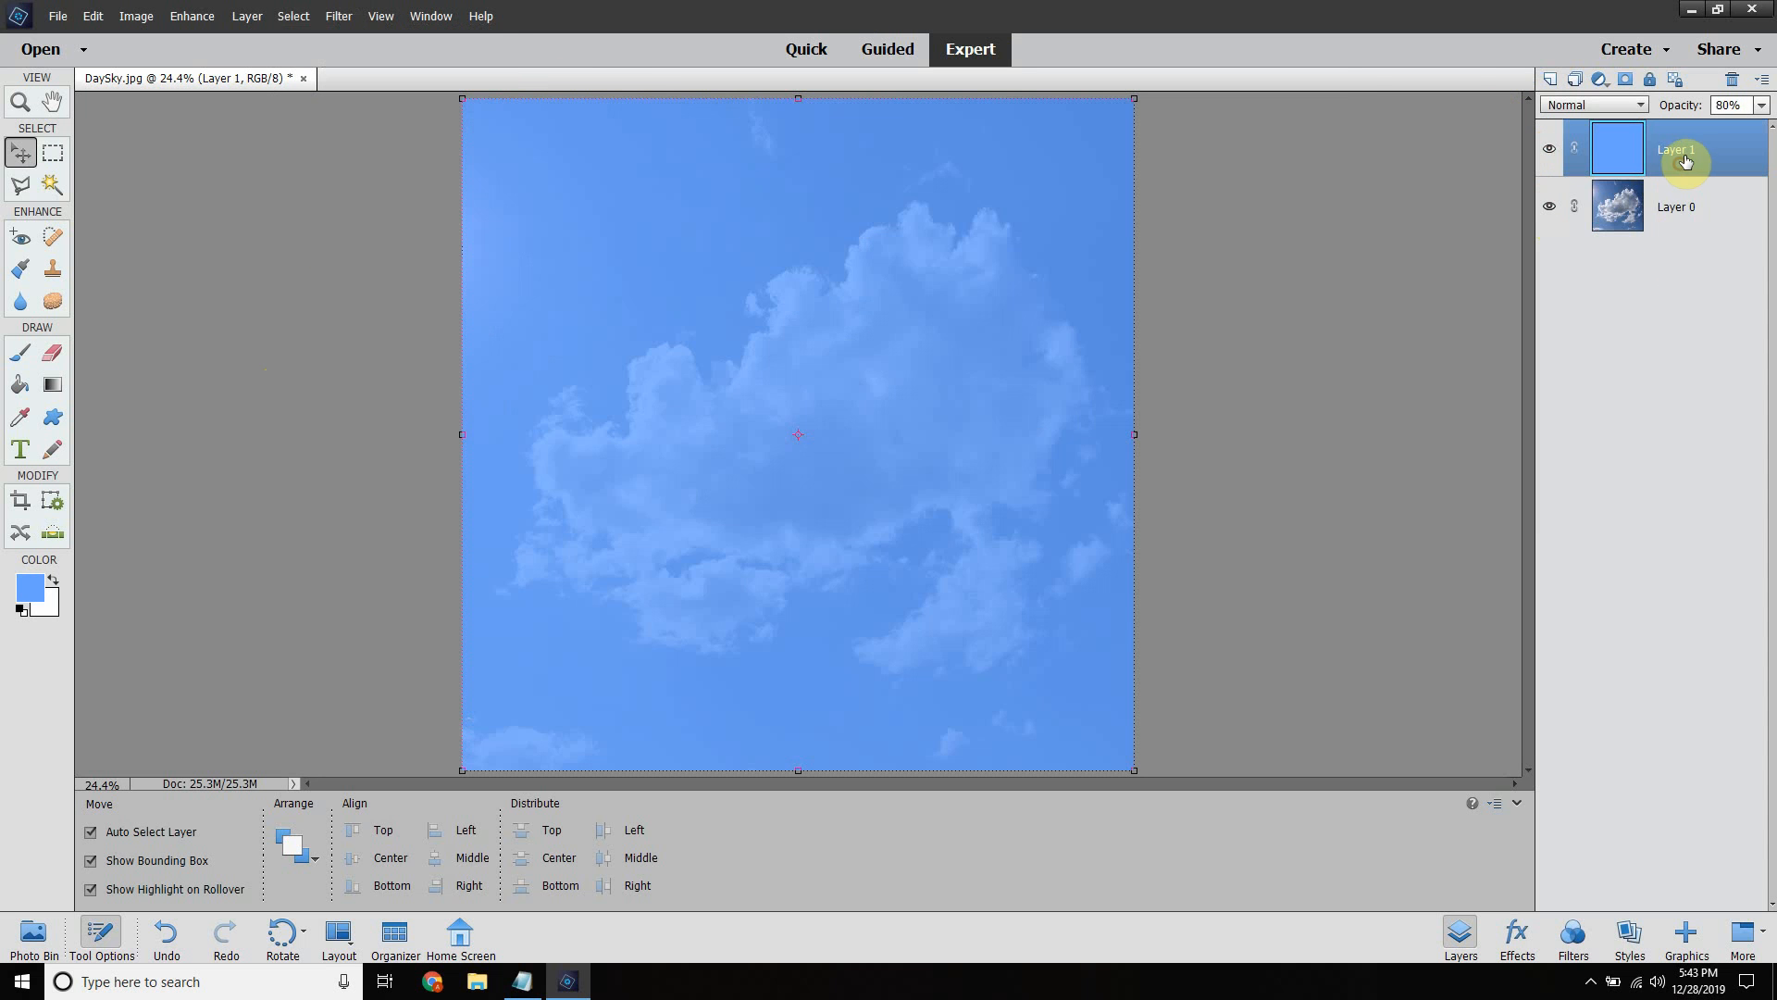
# Switch to Notepad to check the cartoon photo entry in the Task list, and return to Photoshop Elements with no layer selected
pyautogui.click(522, 981)
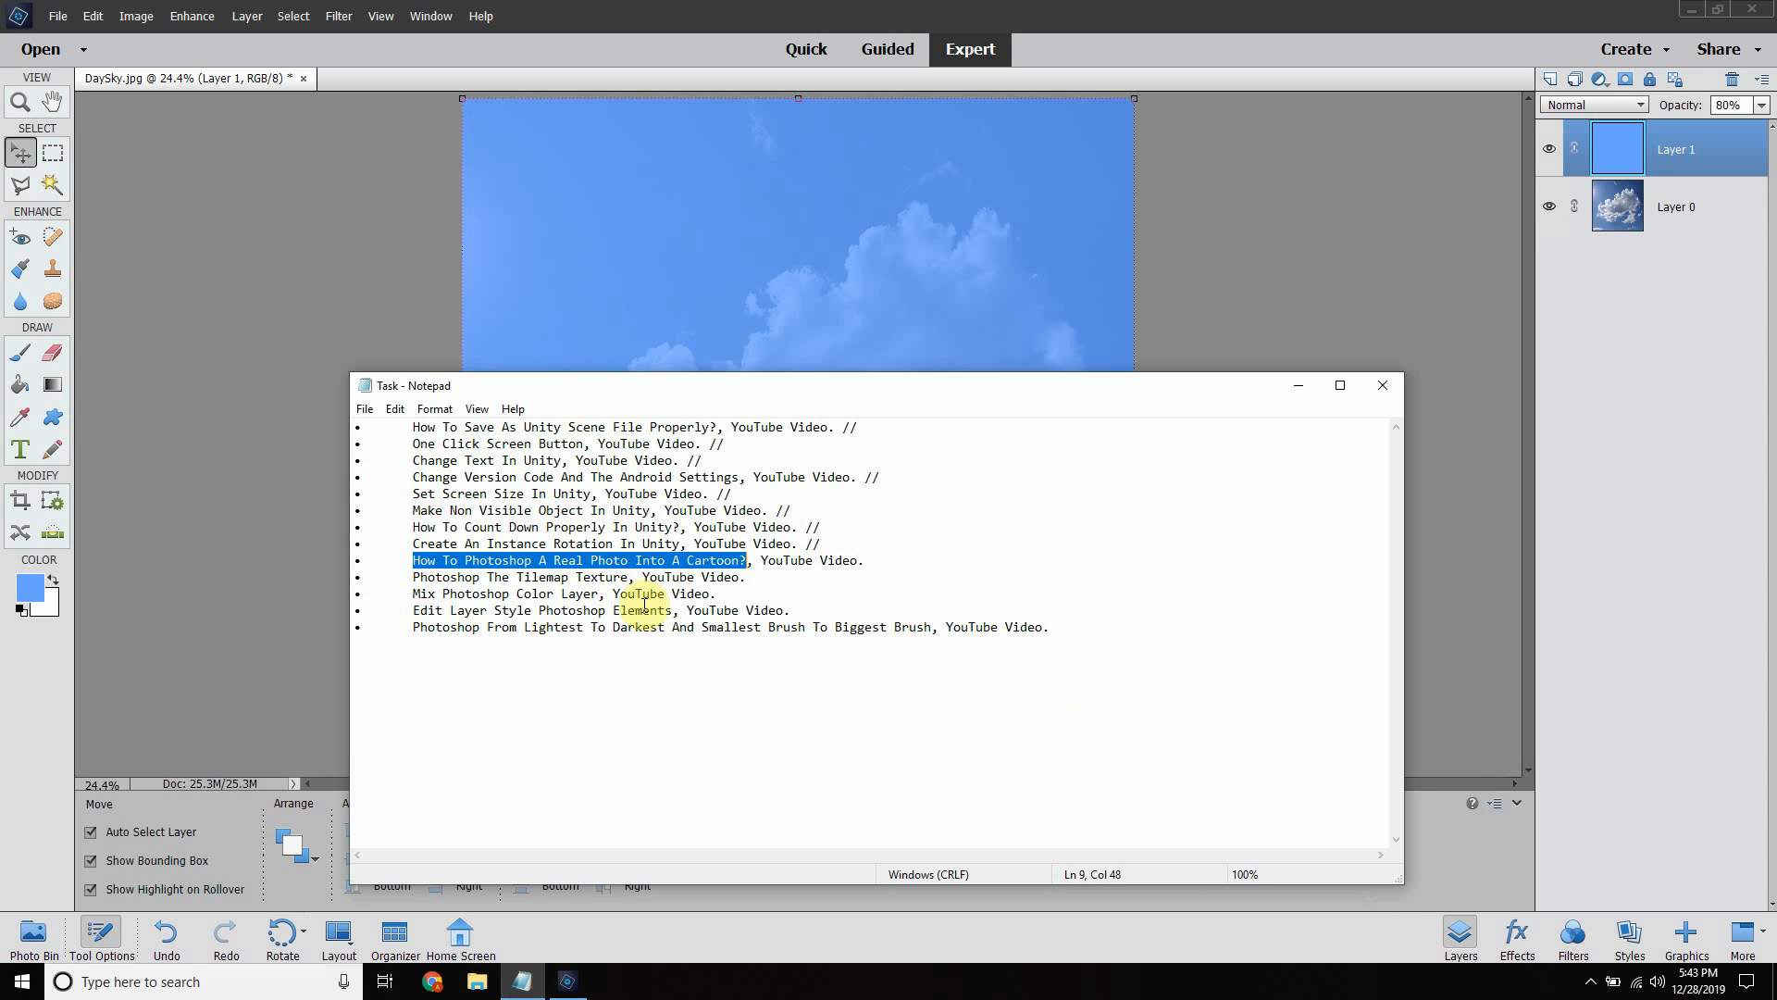
pyautogui.doubleClick(706, 558)
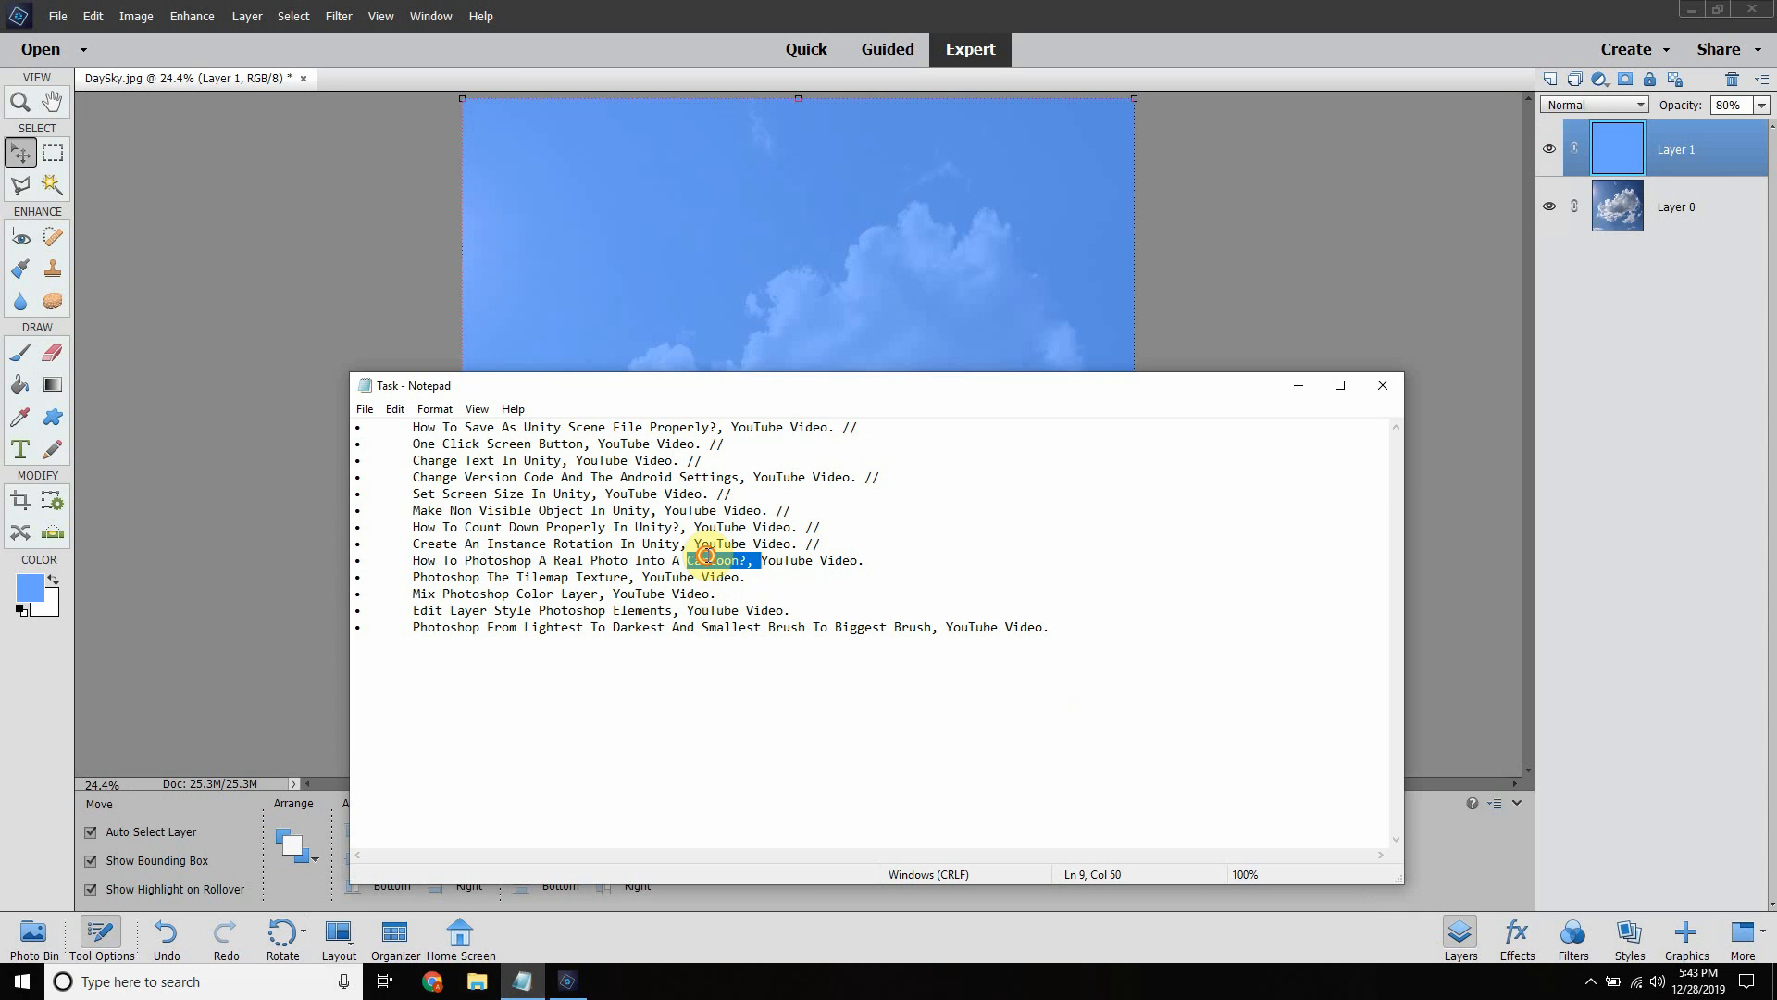
pyautogui.click(1292, 385)
pyautogui.click(1278, 380)
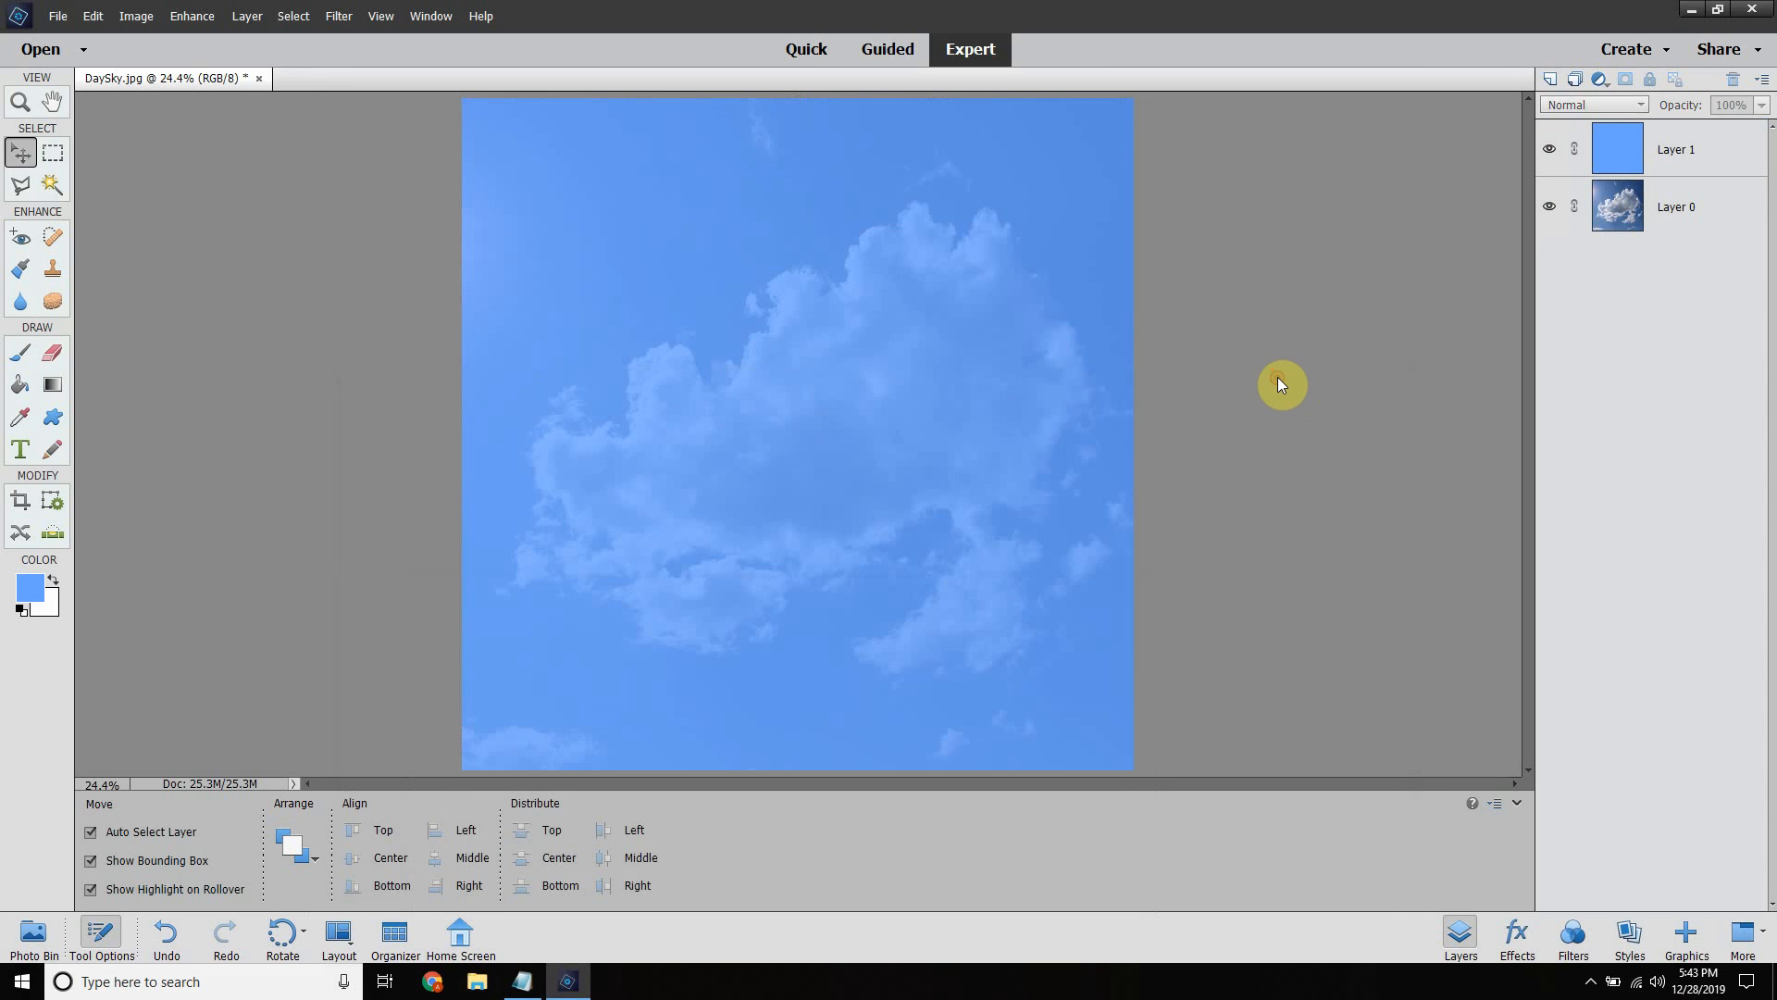
# Save the layered picture to the Desktop as DaySky in Photoshop (PSD) format
pyautogui.click(55, 16)
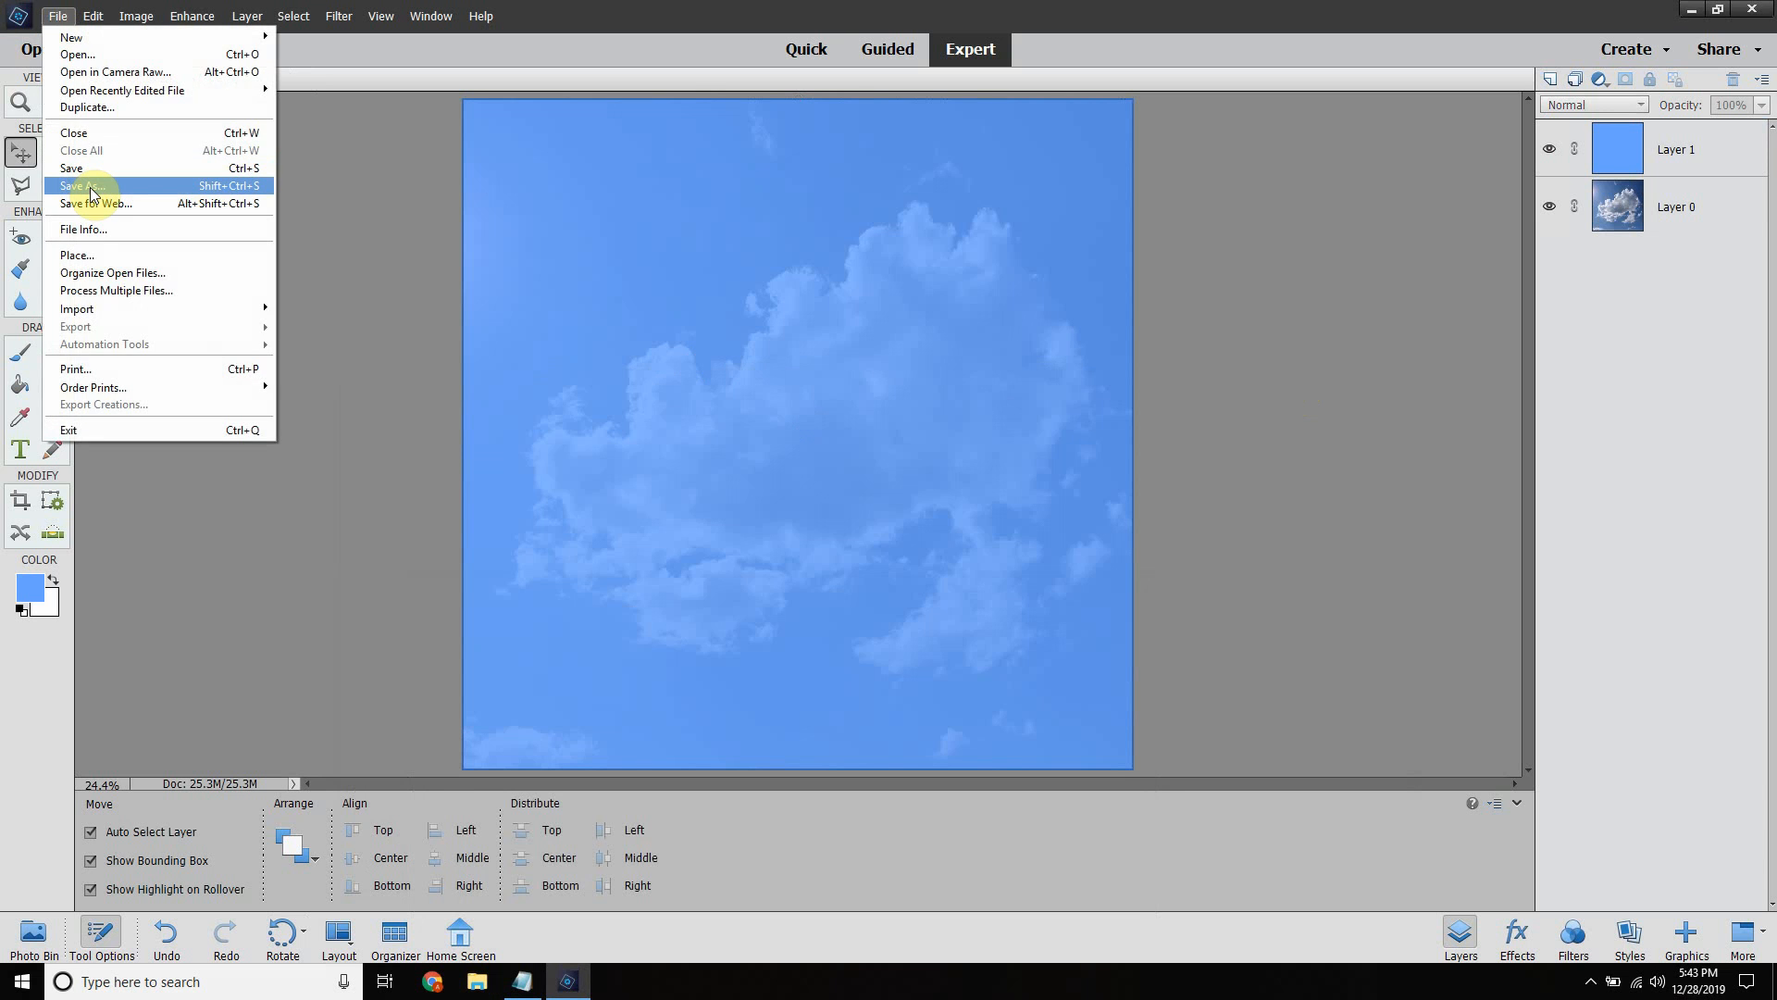
pyautogui.click(91, 187)
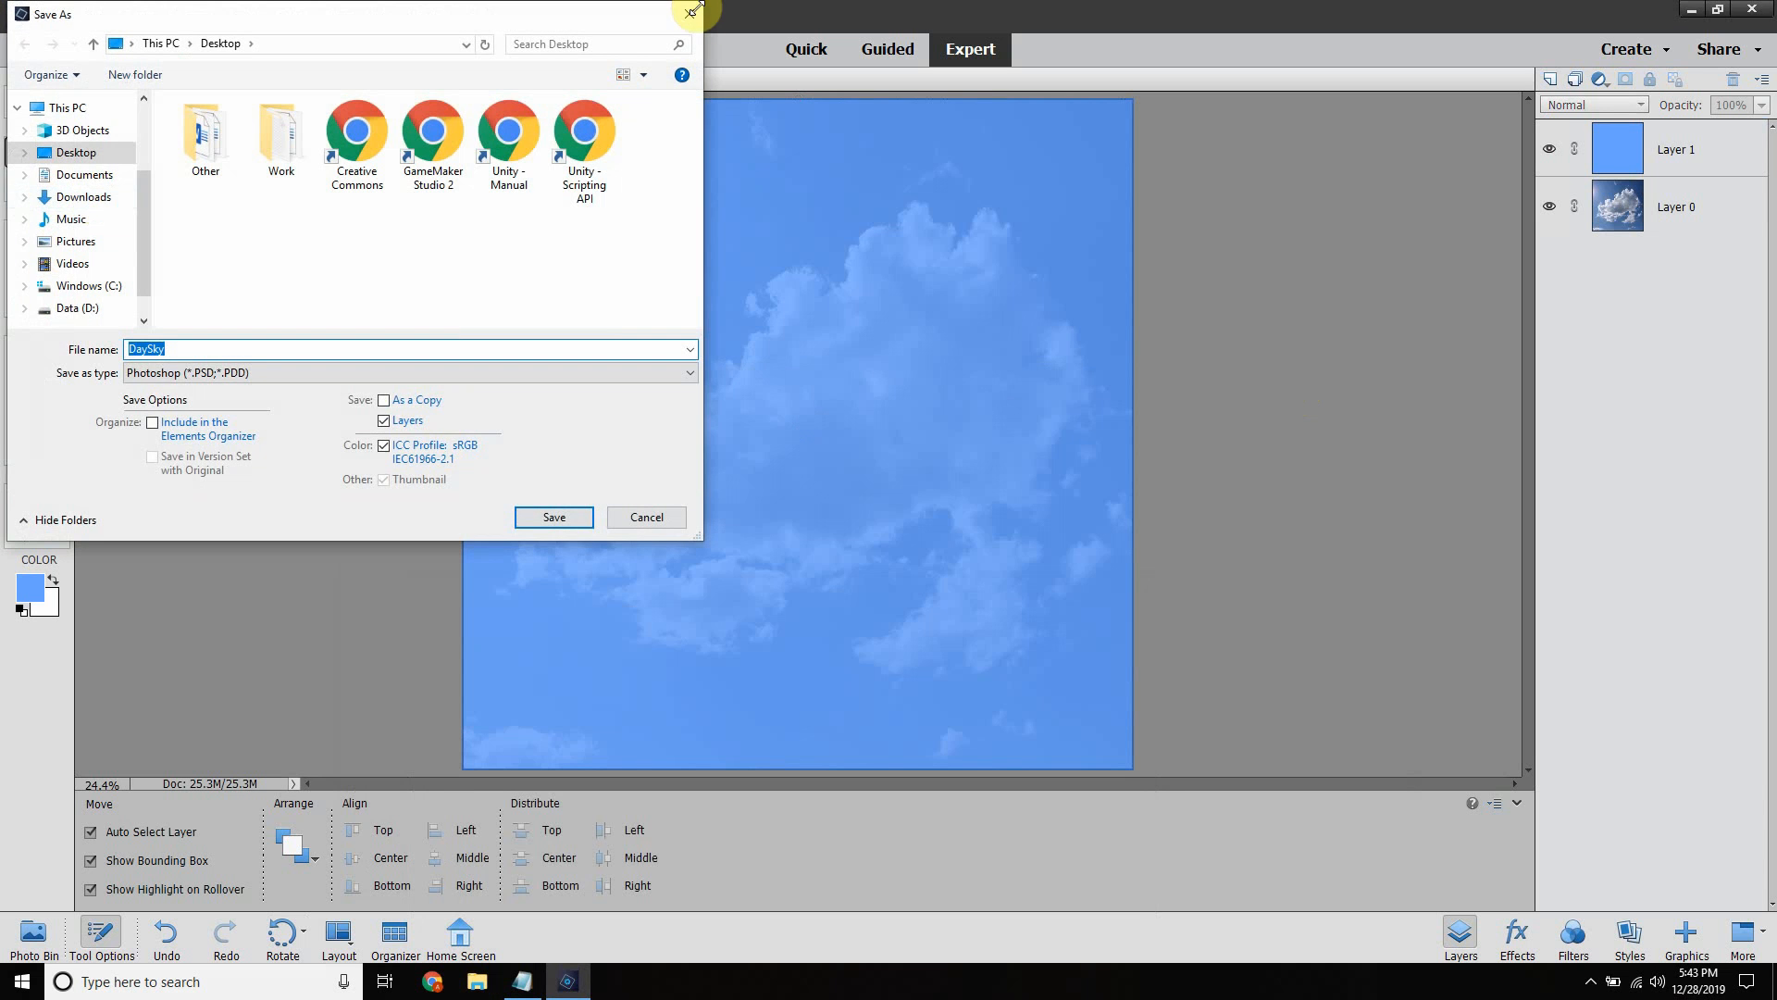
pyautogui.click(55, 17)
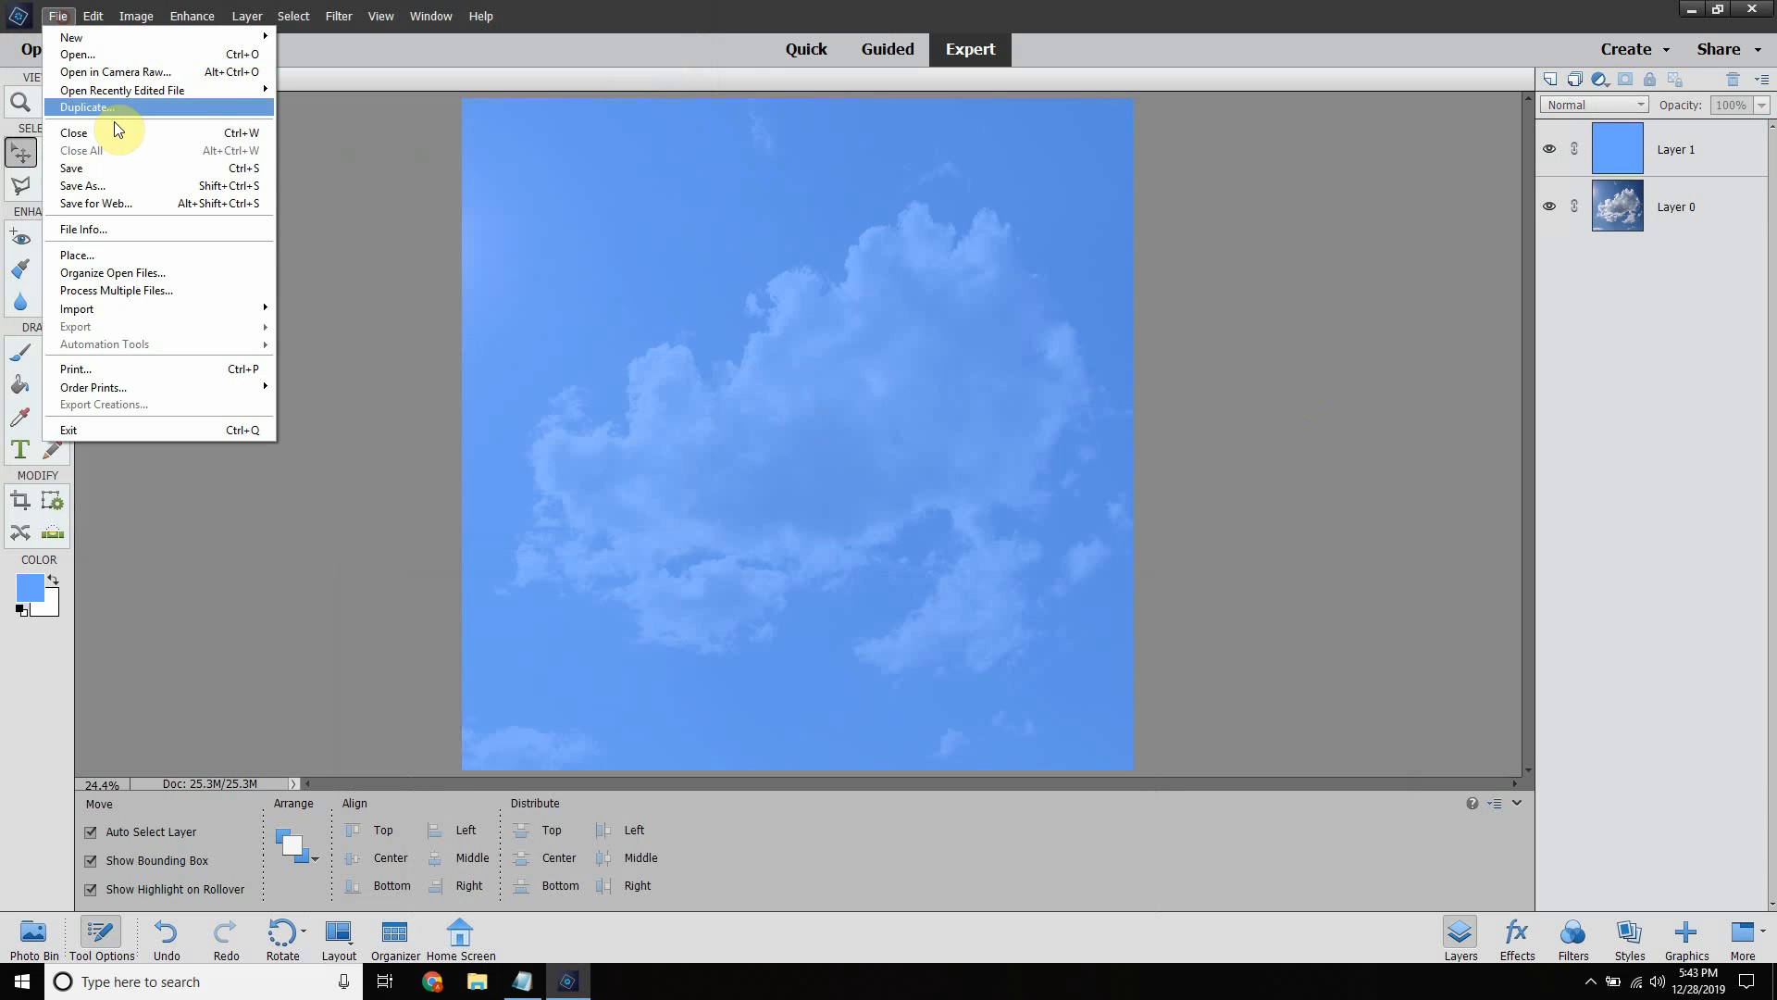
pyautogui.click(110, 170)
pyautogui.click(172, 348)
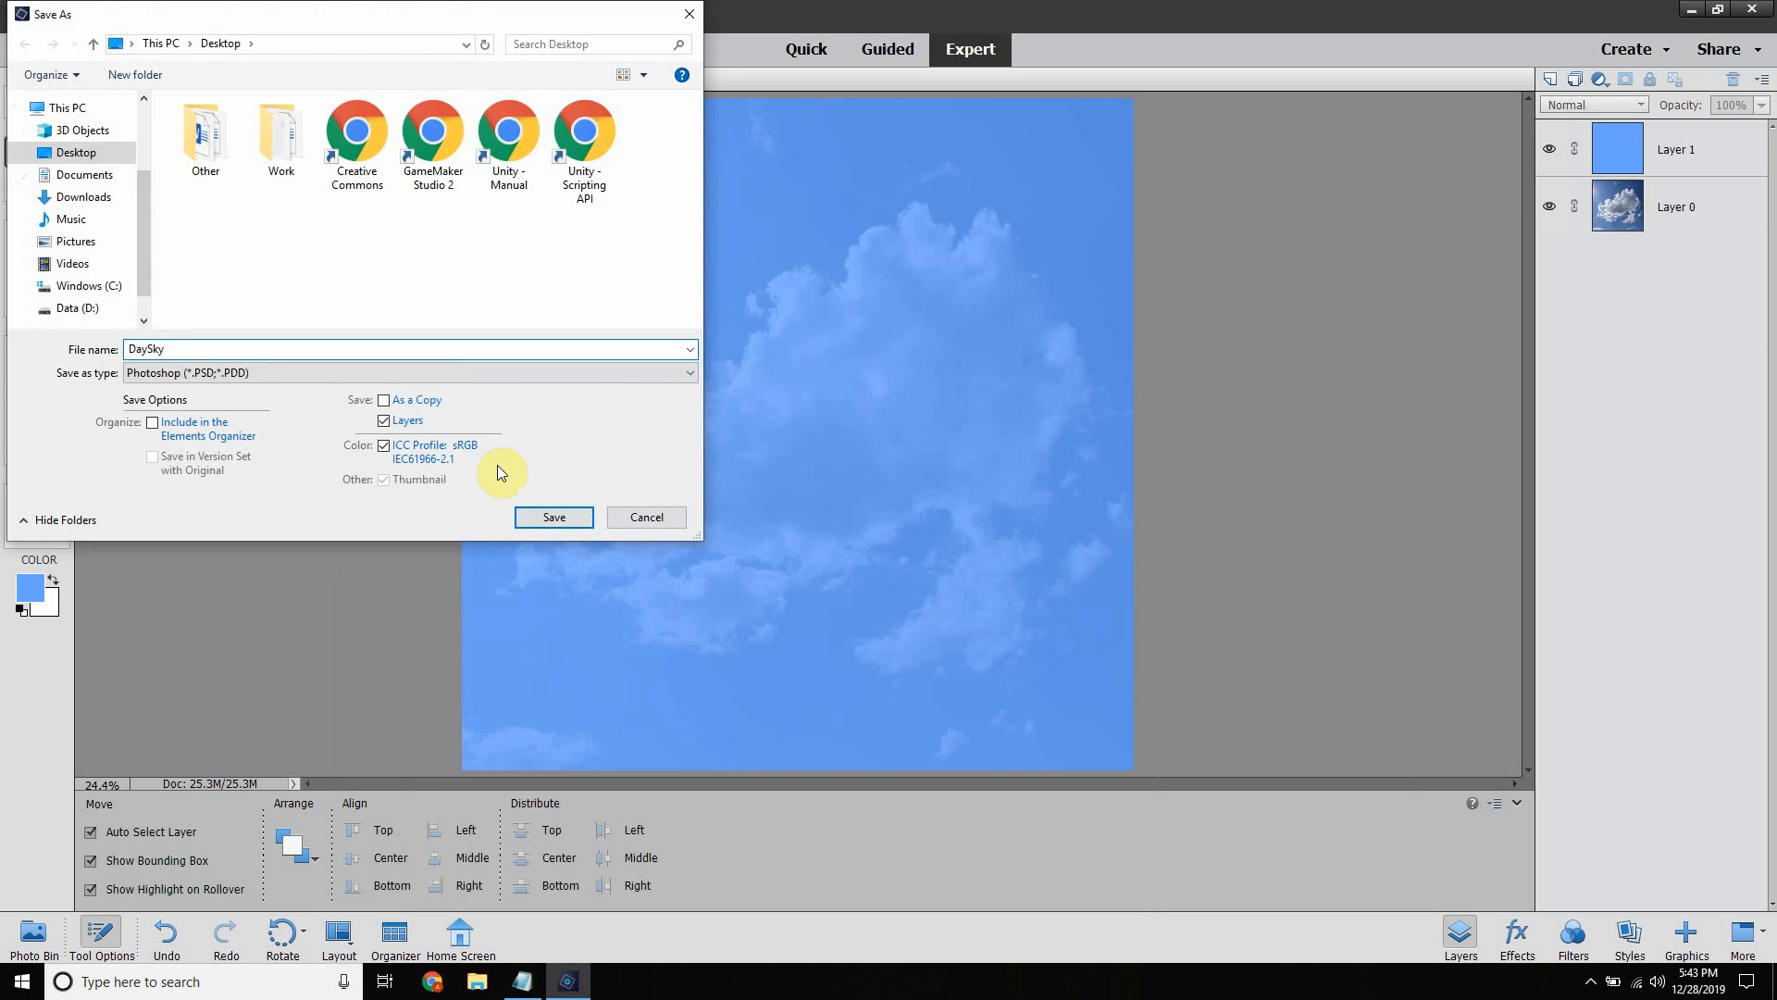
pyautogui.click(549, 518)
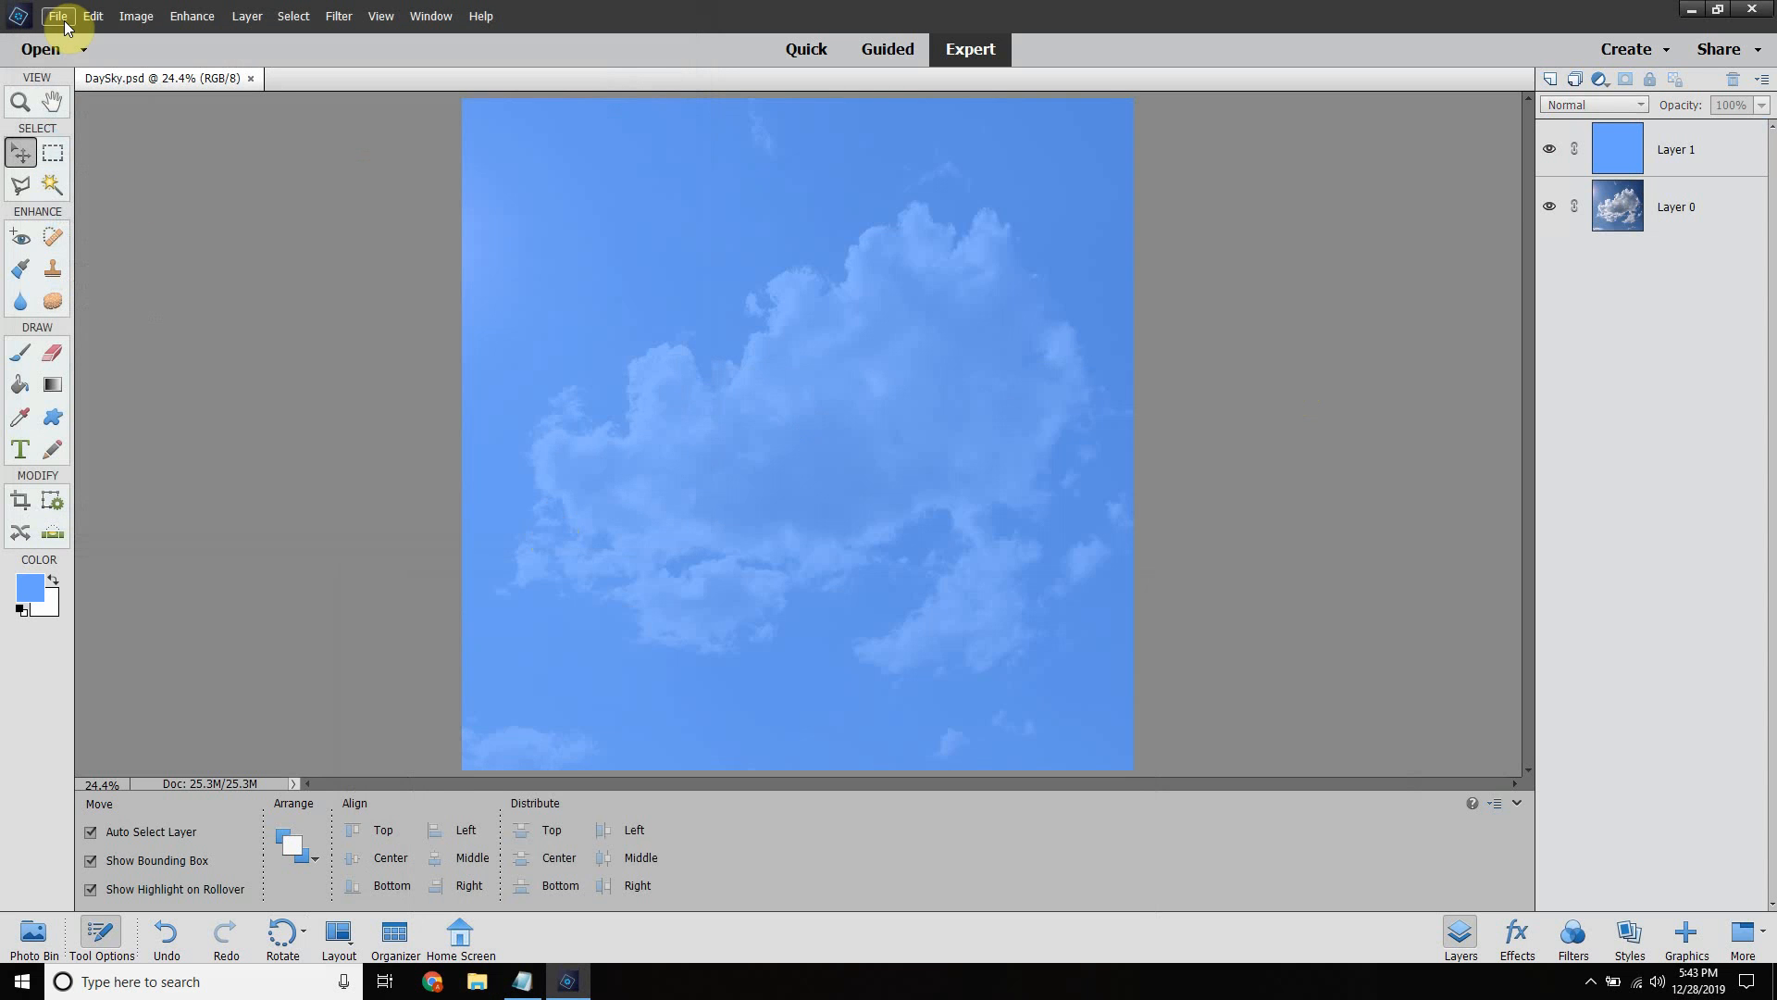
# Save a copy of the picture to the Desktop as DaySky_001 in JPEG format with Maximum quality and three progressive scans
pyautogui.click(57, 17)
pyautogui.click(83, 185)
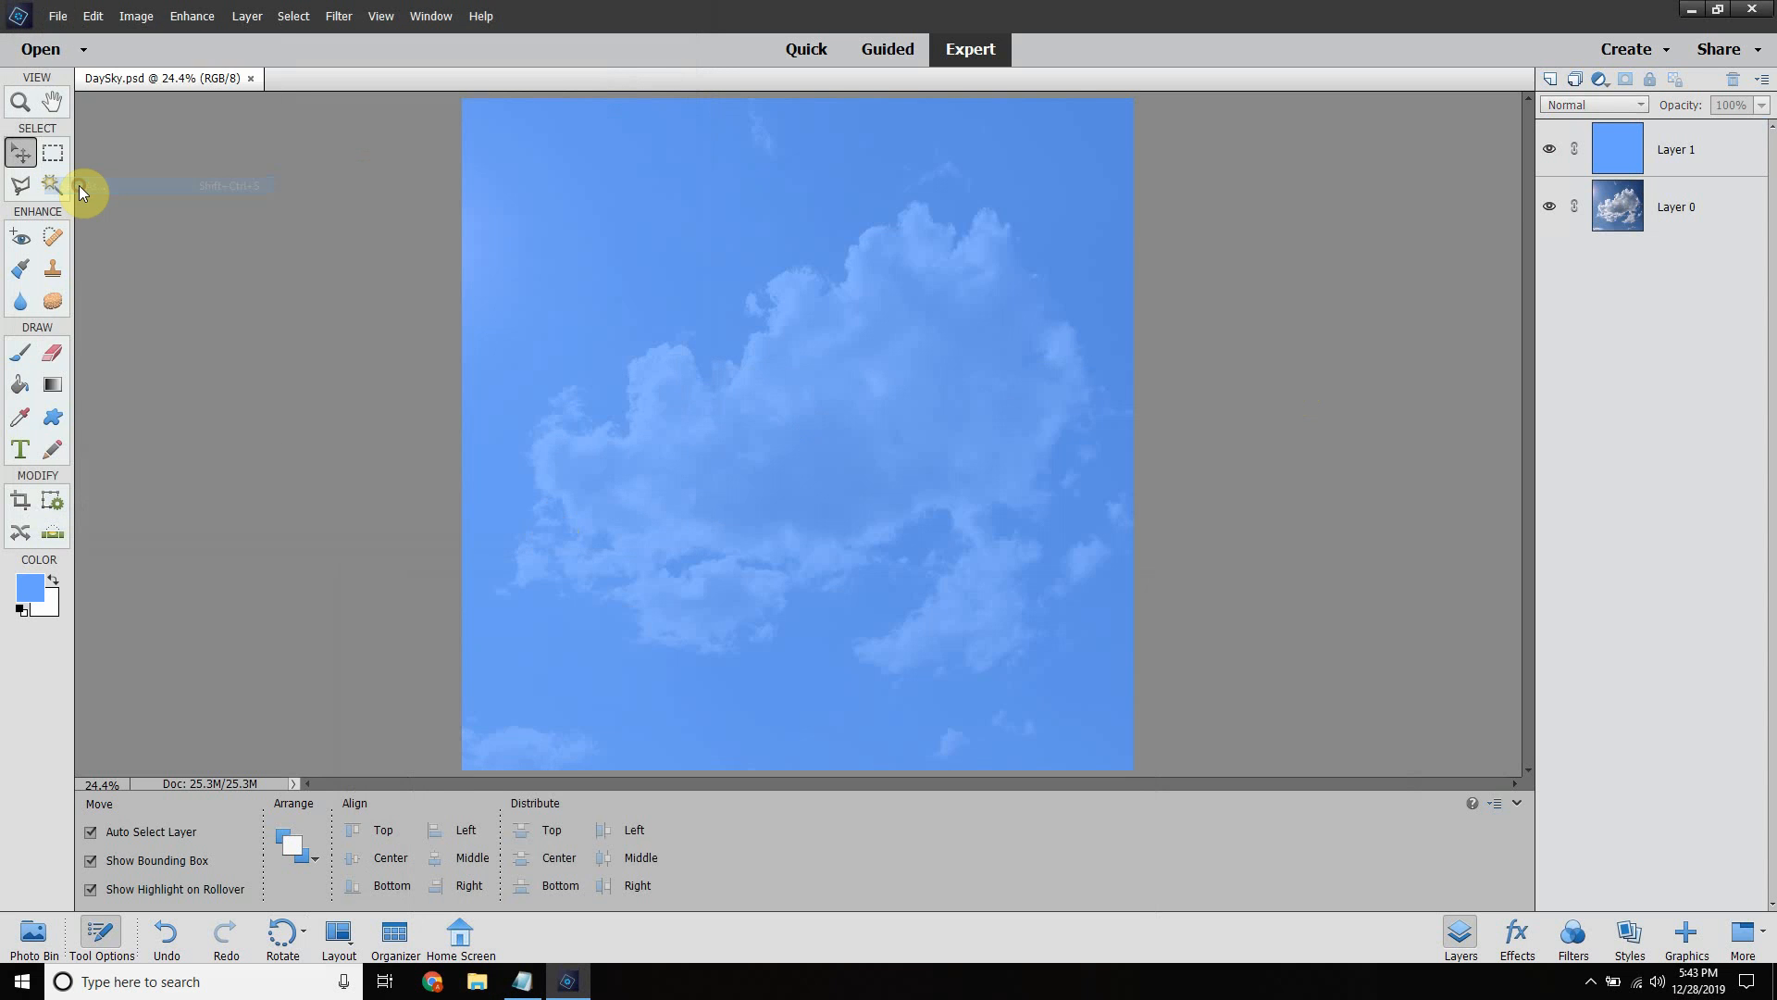
pyautogui.click(213, 372)
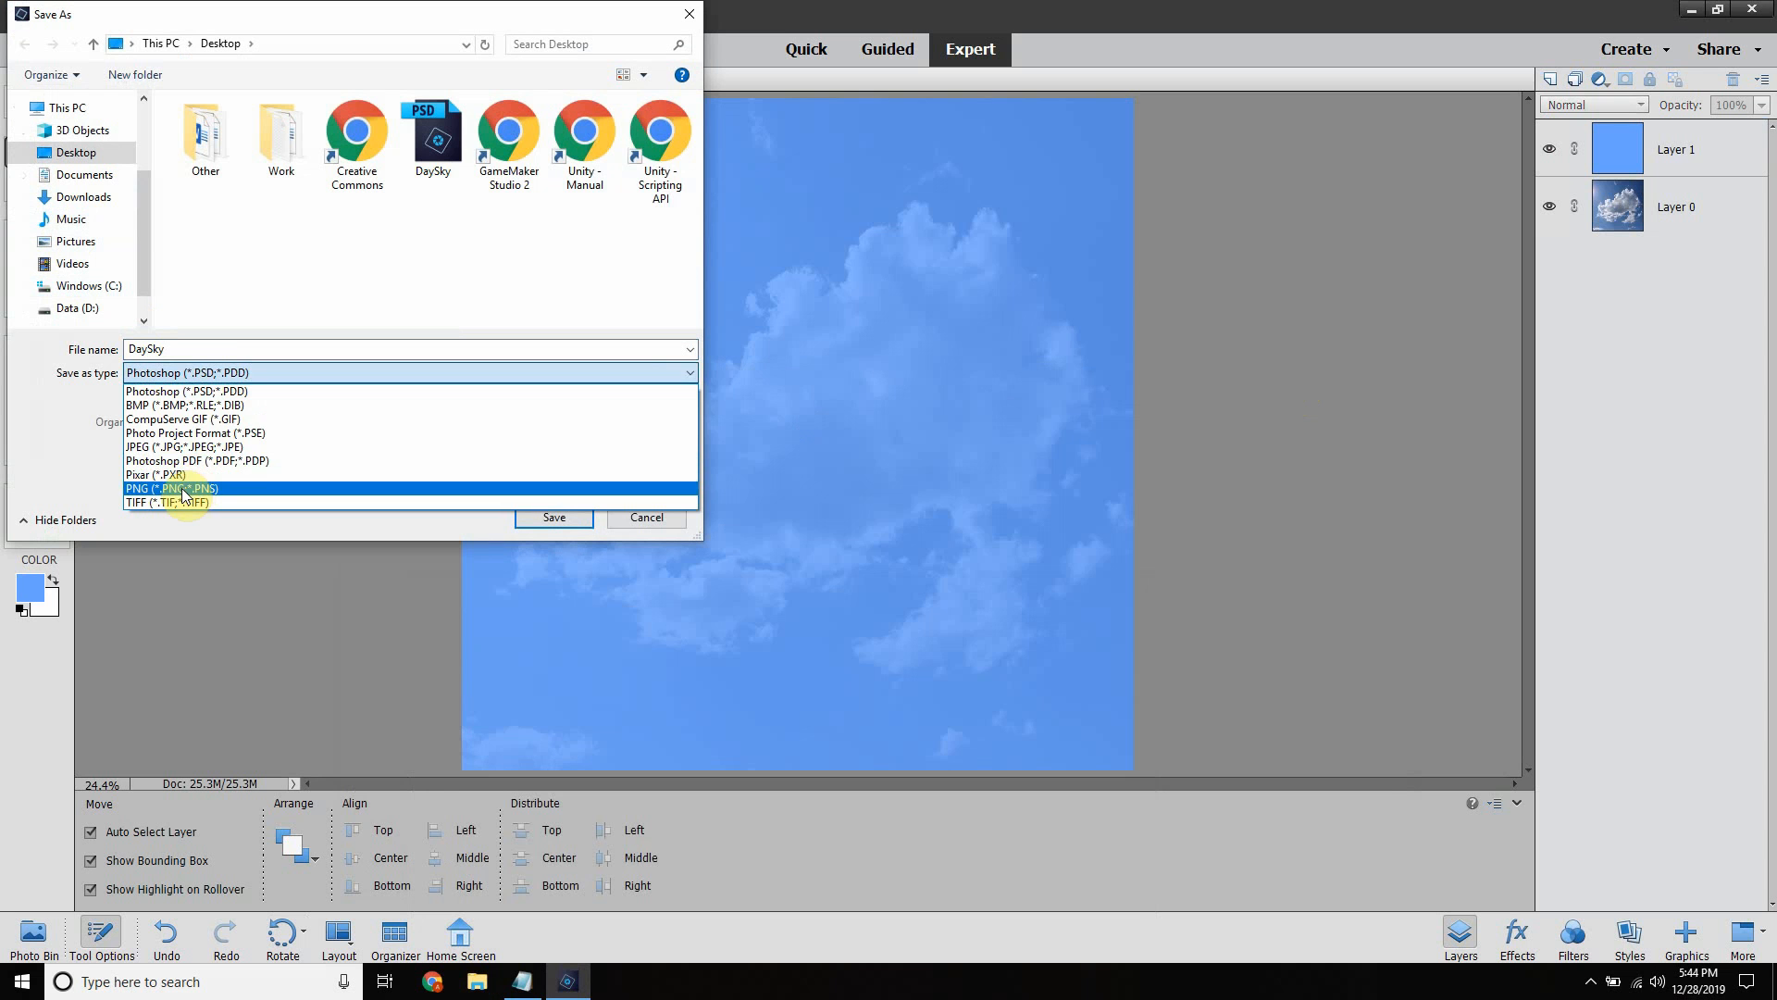
pyautogui.click(183, 490)
pyautogui.click(190, 373)
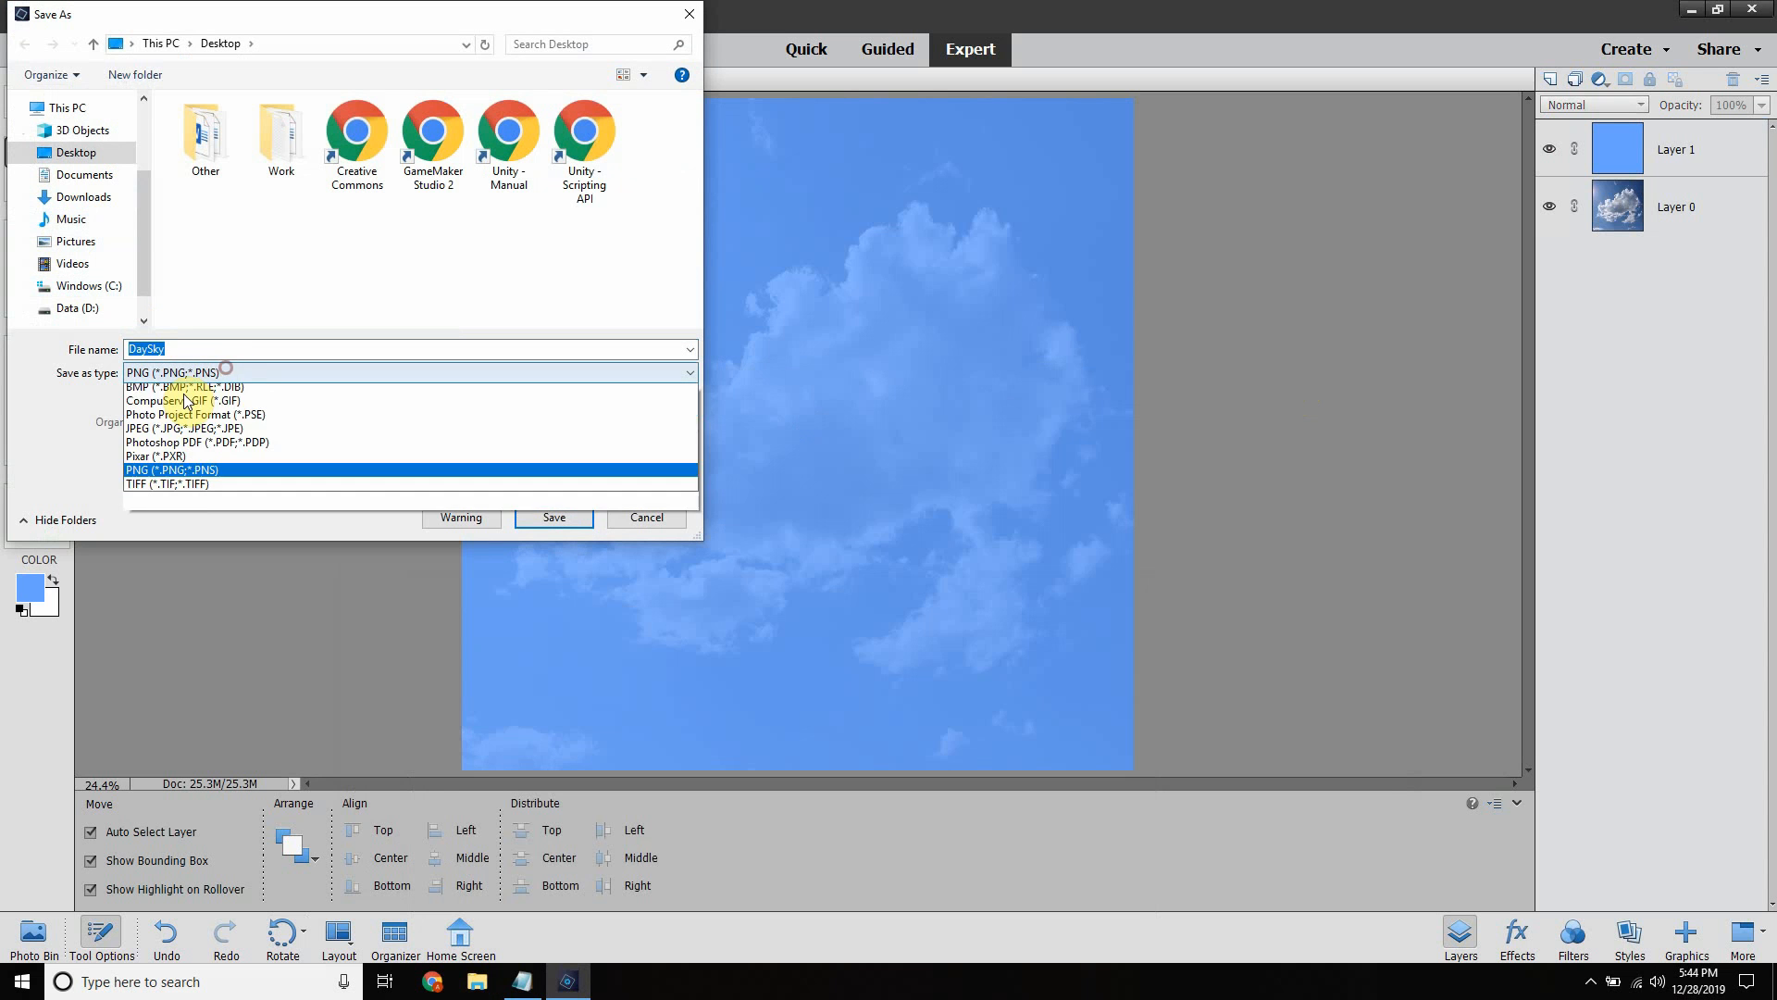
pyautogui.click(162, 446)
pyautogui.click(168, 348)
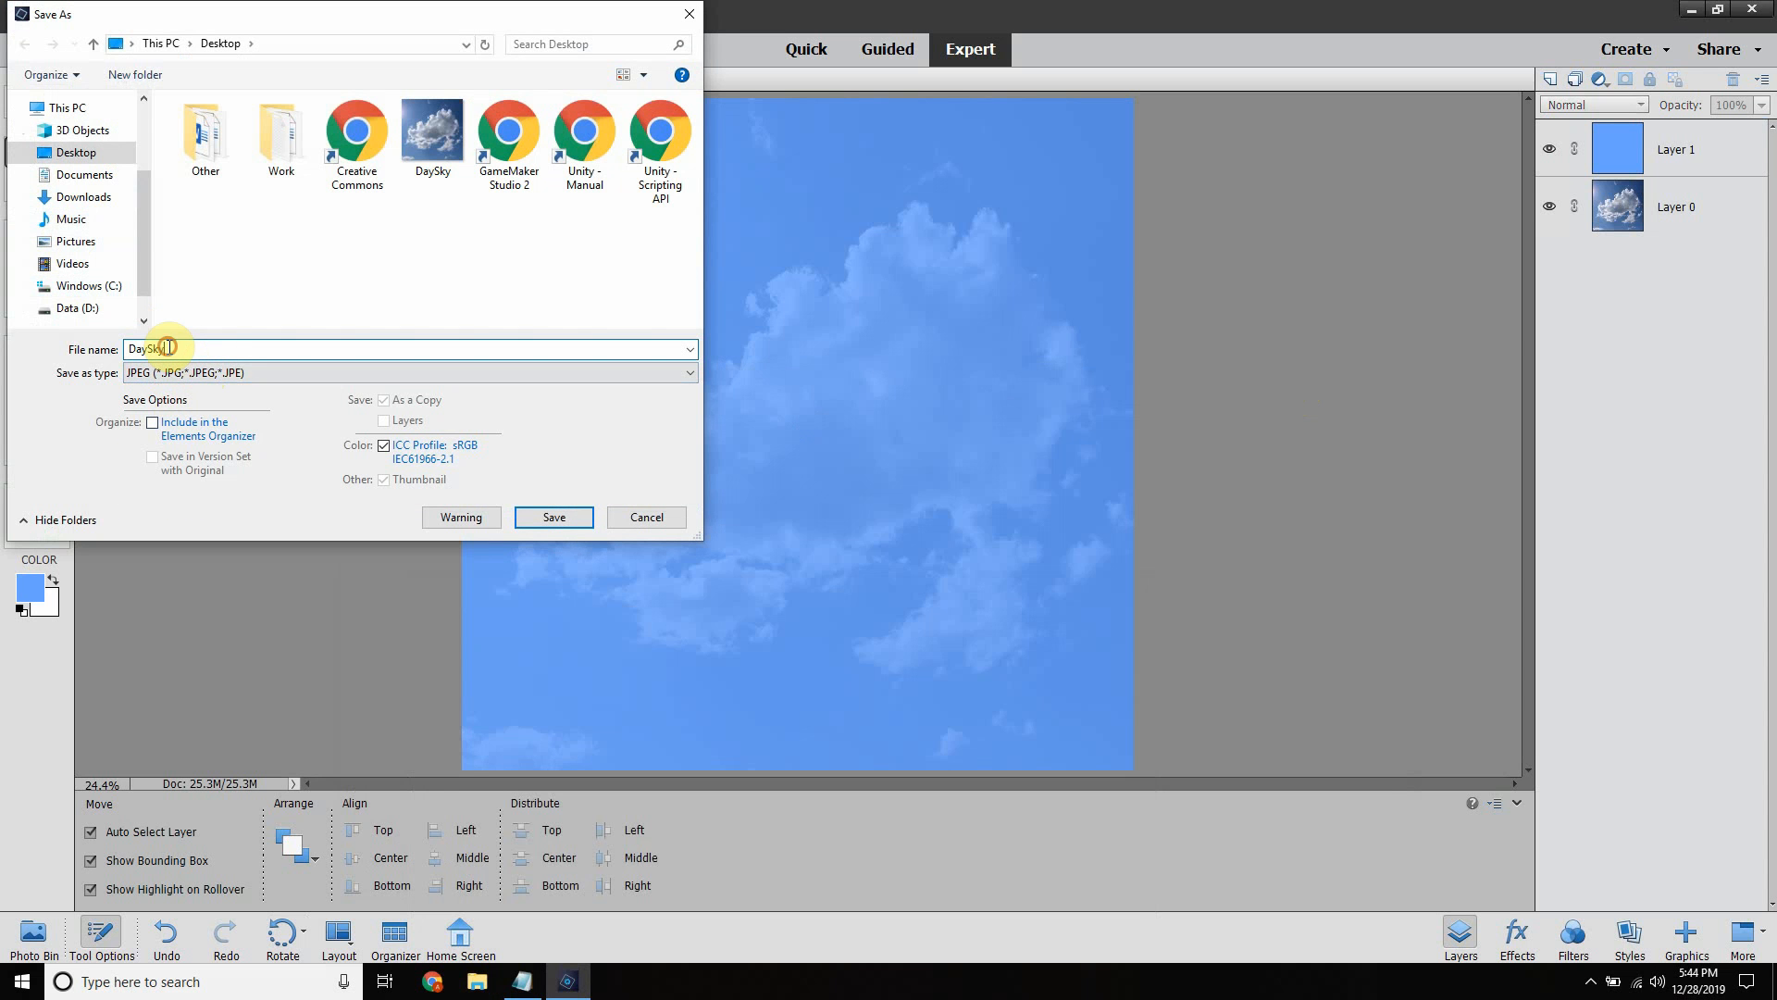
pyautogui.write('_001')
pyautogui.press('Return')
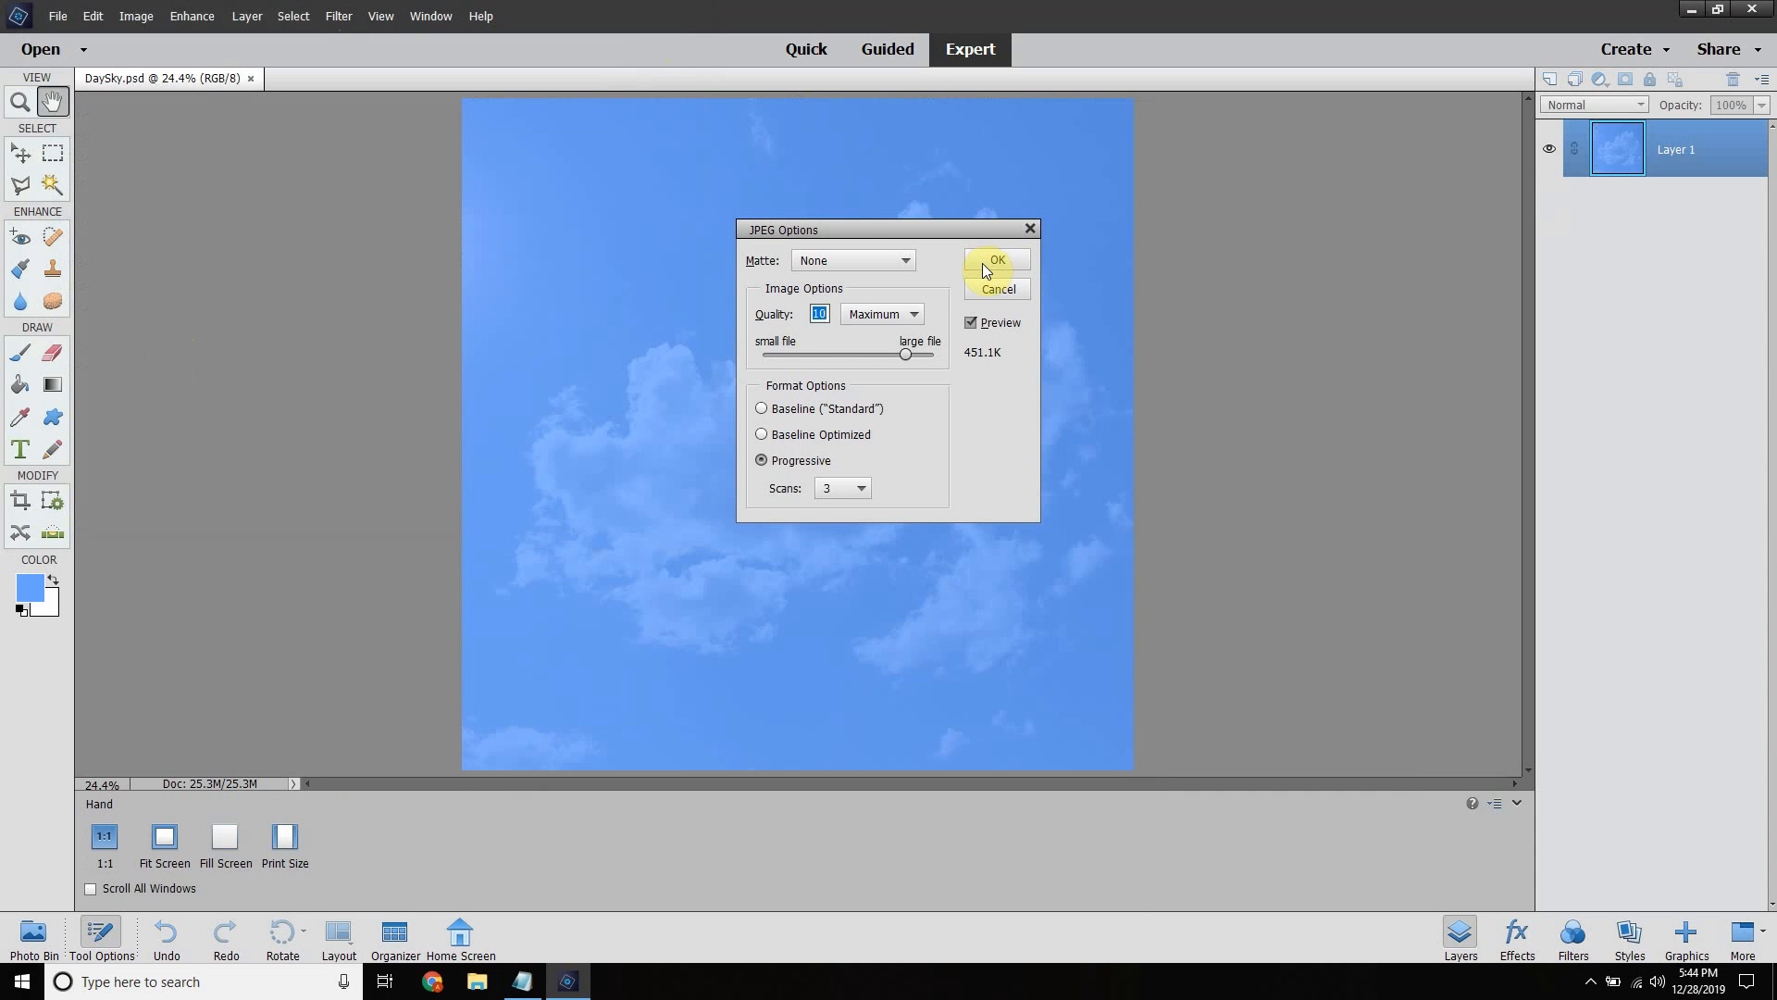
pyautogui.click(984, 268)
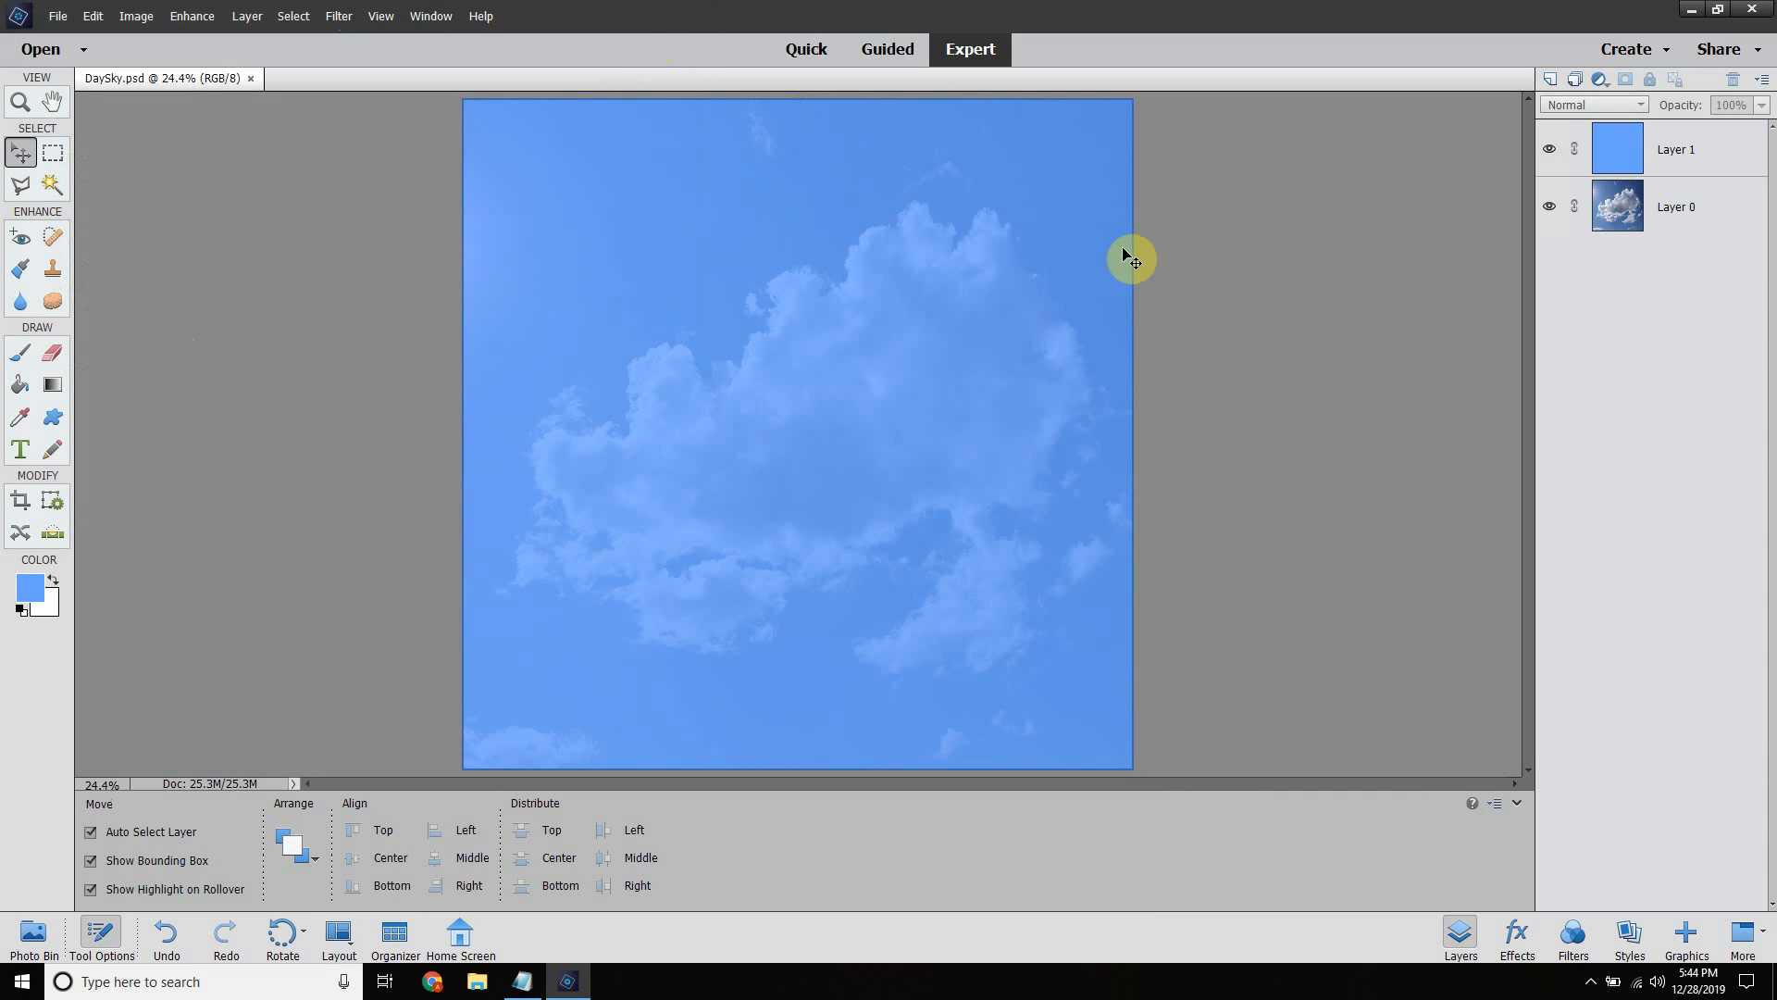
# Switch to the desktop and arrange the DaySky PSD and the DaySky_001 image beneath the original DaySky photo
pyautogui.click(1691, 9)
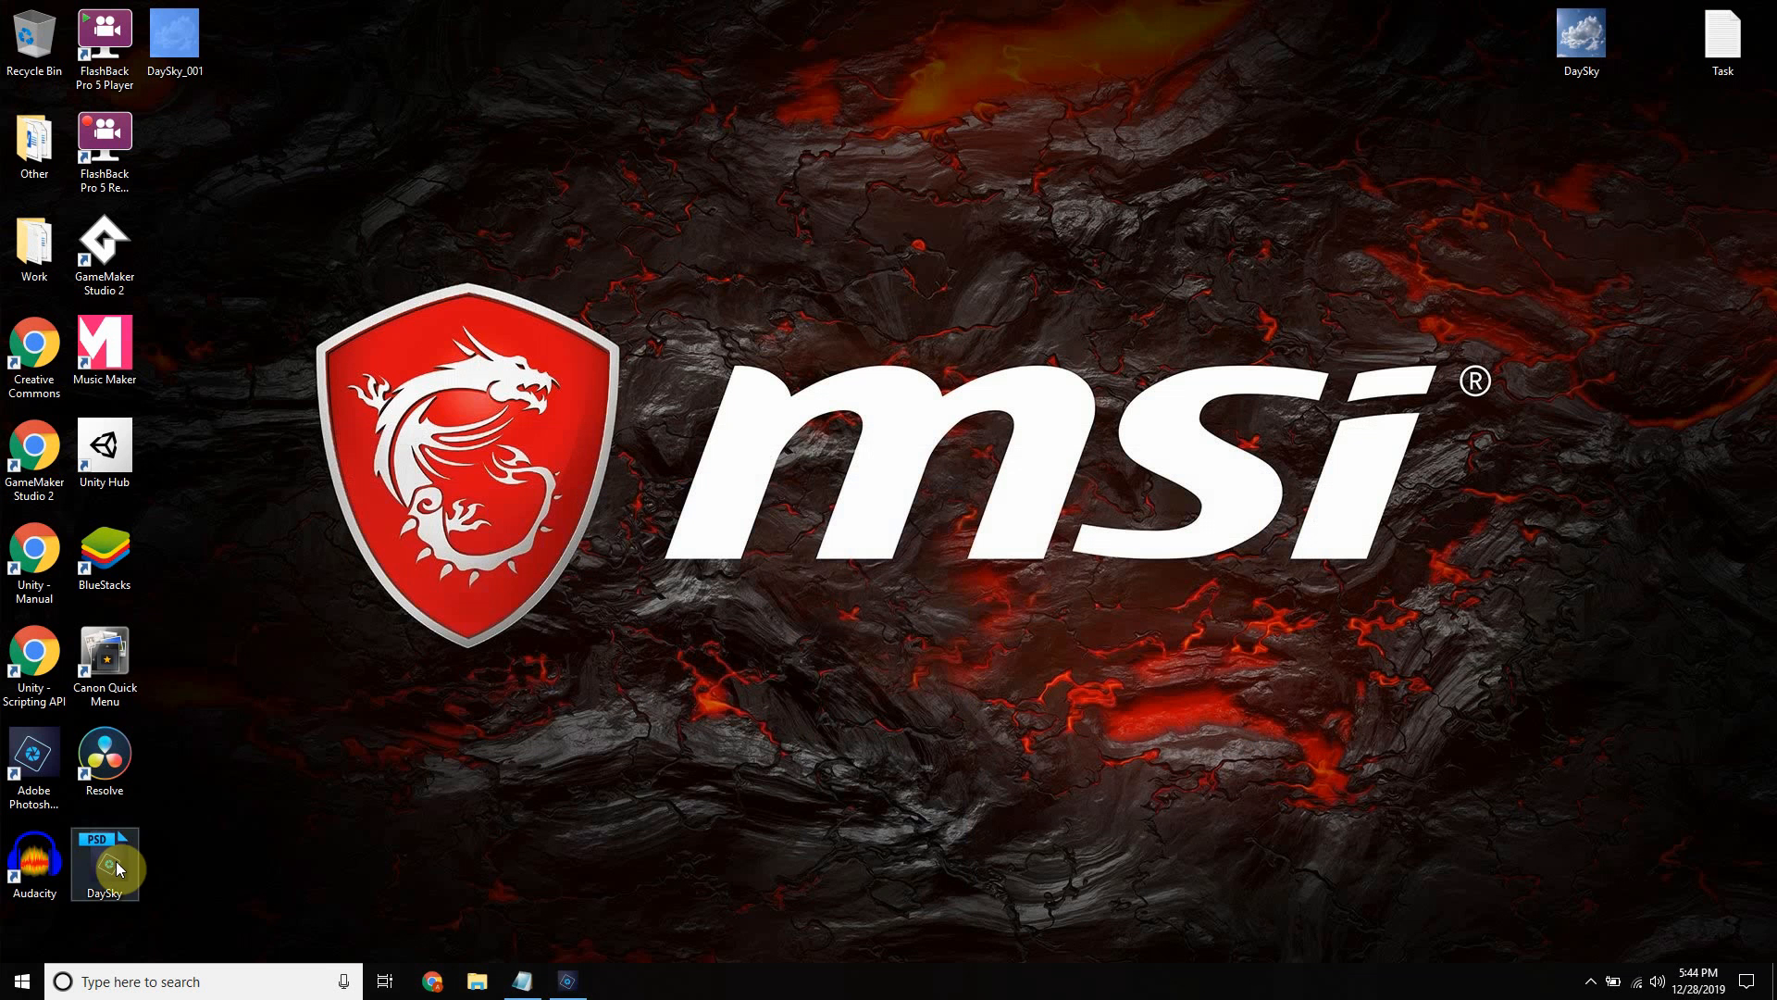
pyautogui.moveTo(116, 867); pyautogui.dragTo(1564, 150)
pyautogui.moveTo(175, 37); pyautogui.dragTo(1573, 239)
pyautogui.rightClick(1368, 237)
pyautogui.click(1573, 207)
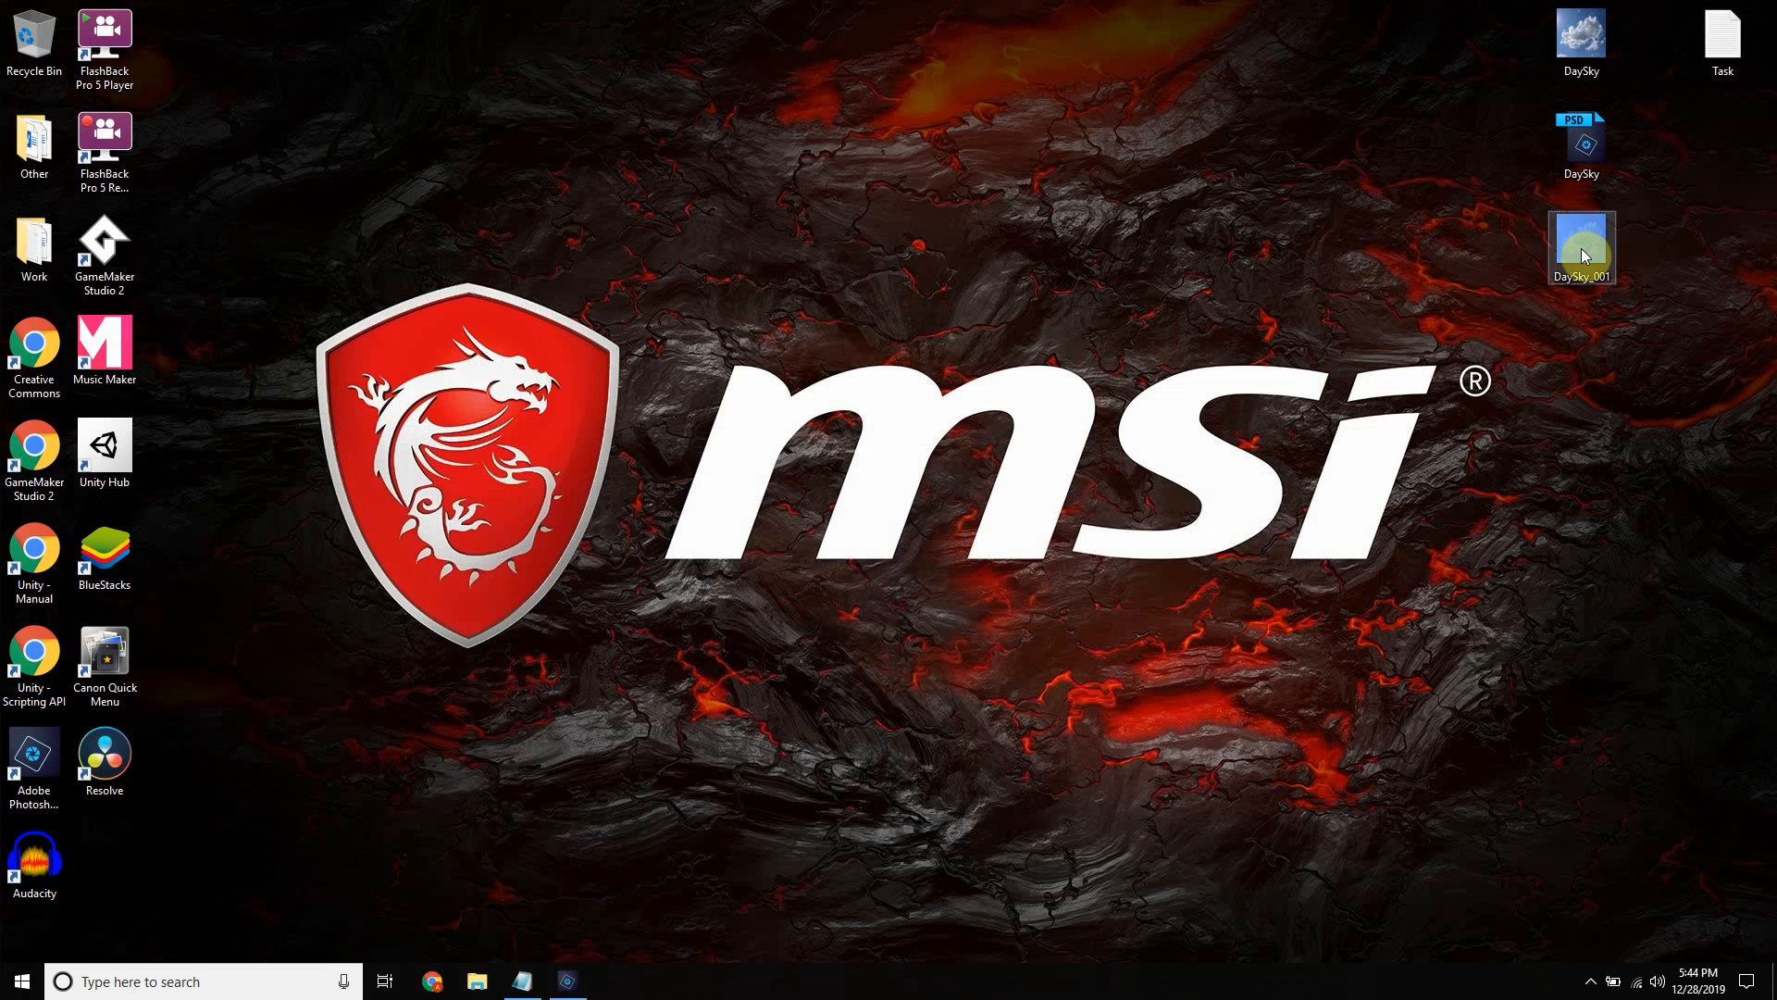
# View DaySky_001 in Photos, compare it with the original DaySky photo, and return to the desktop
pyautogui.doubleClick(1583, 251)
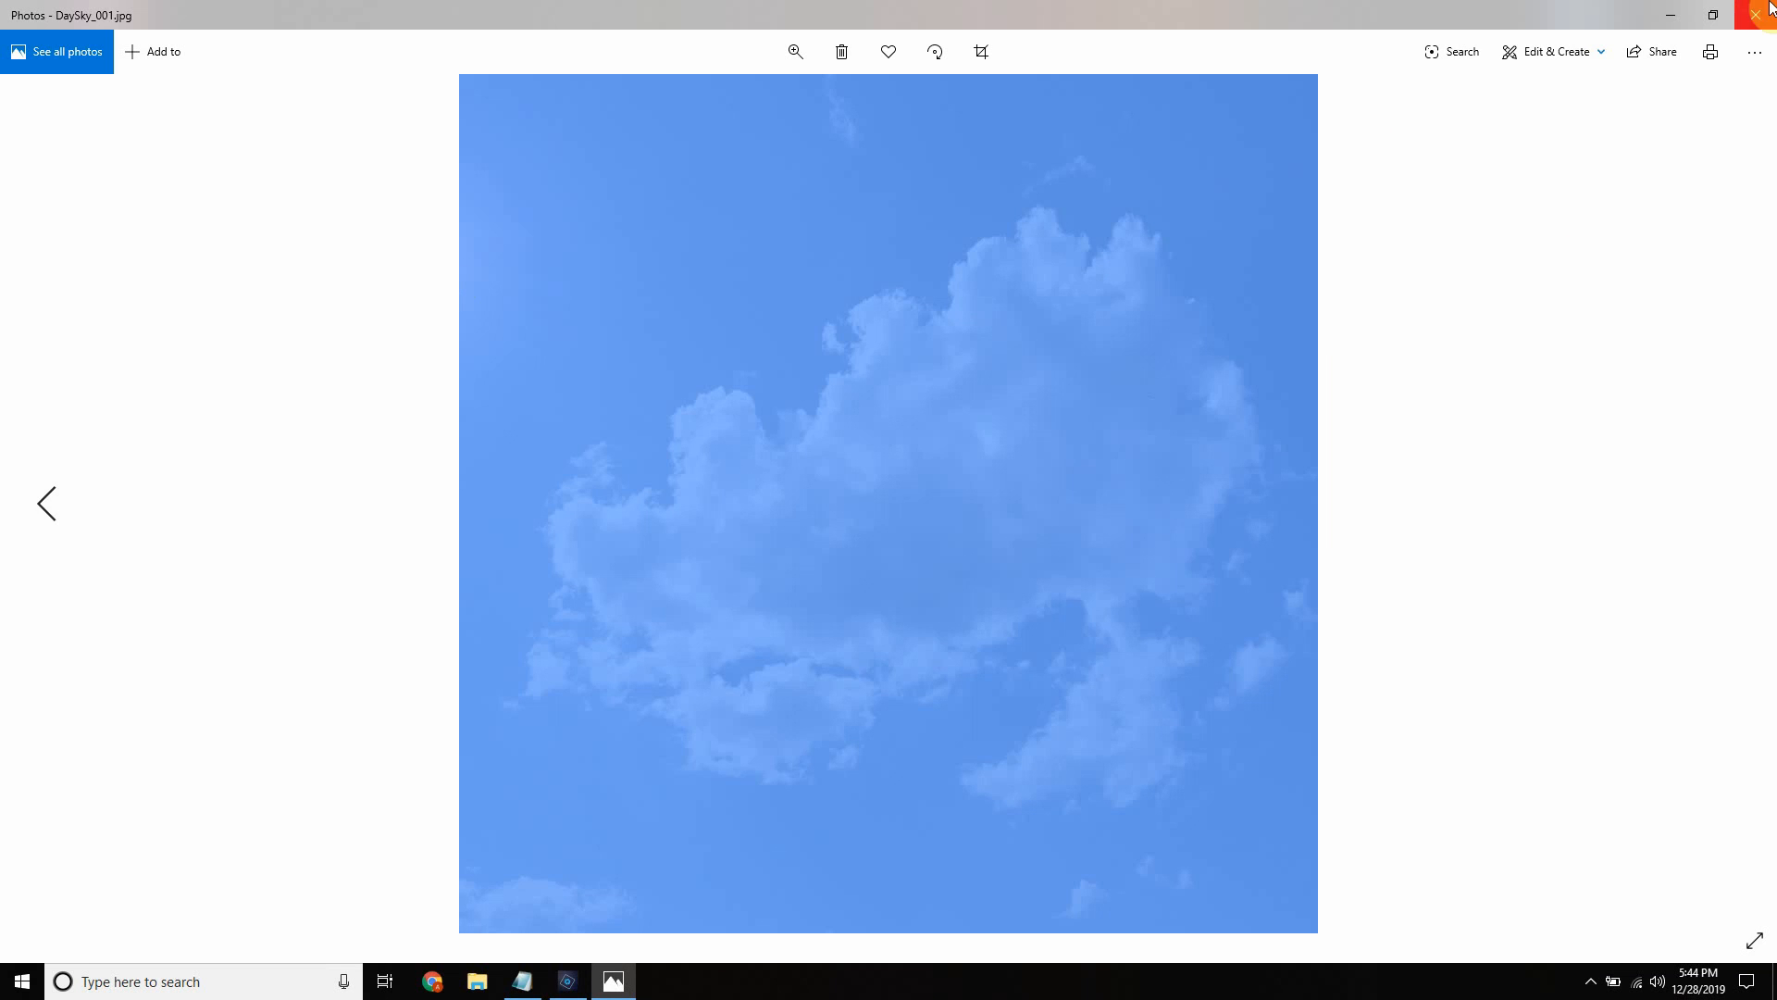
pyautogui.click(35, 512)
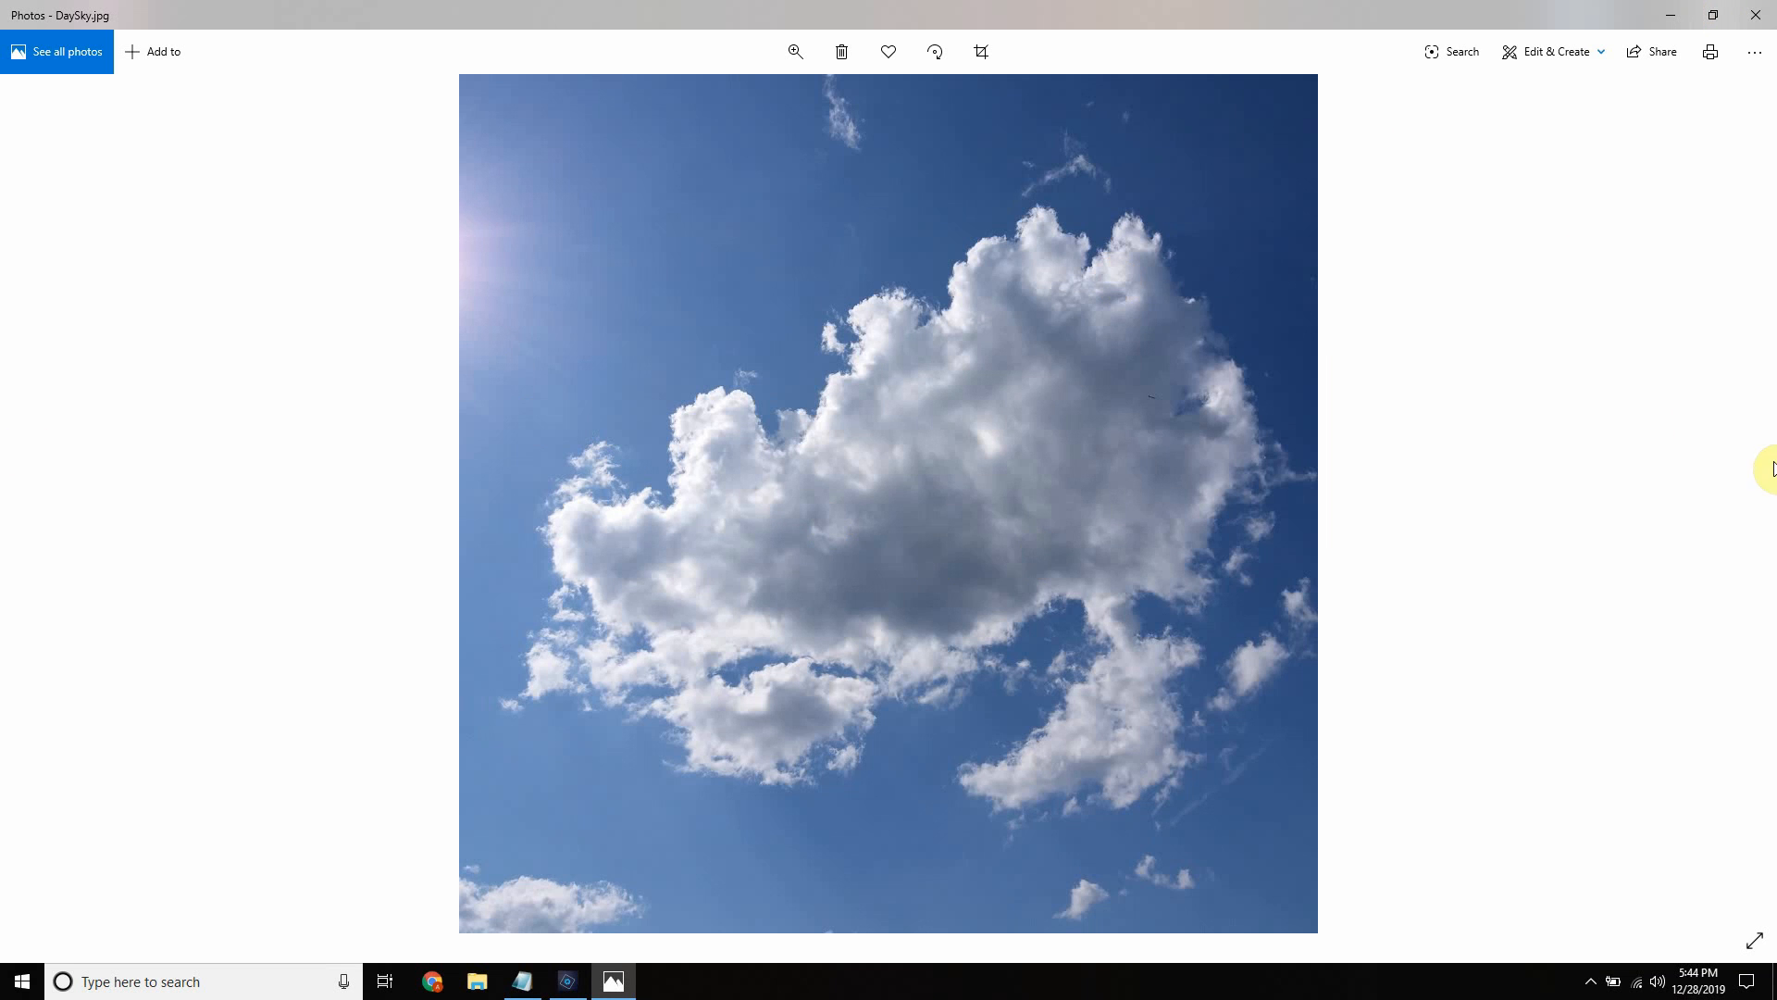
pyautogui.click(1747, 489)
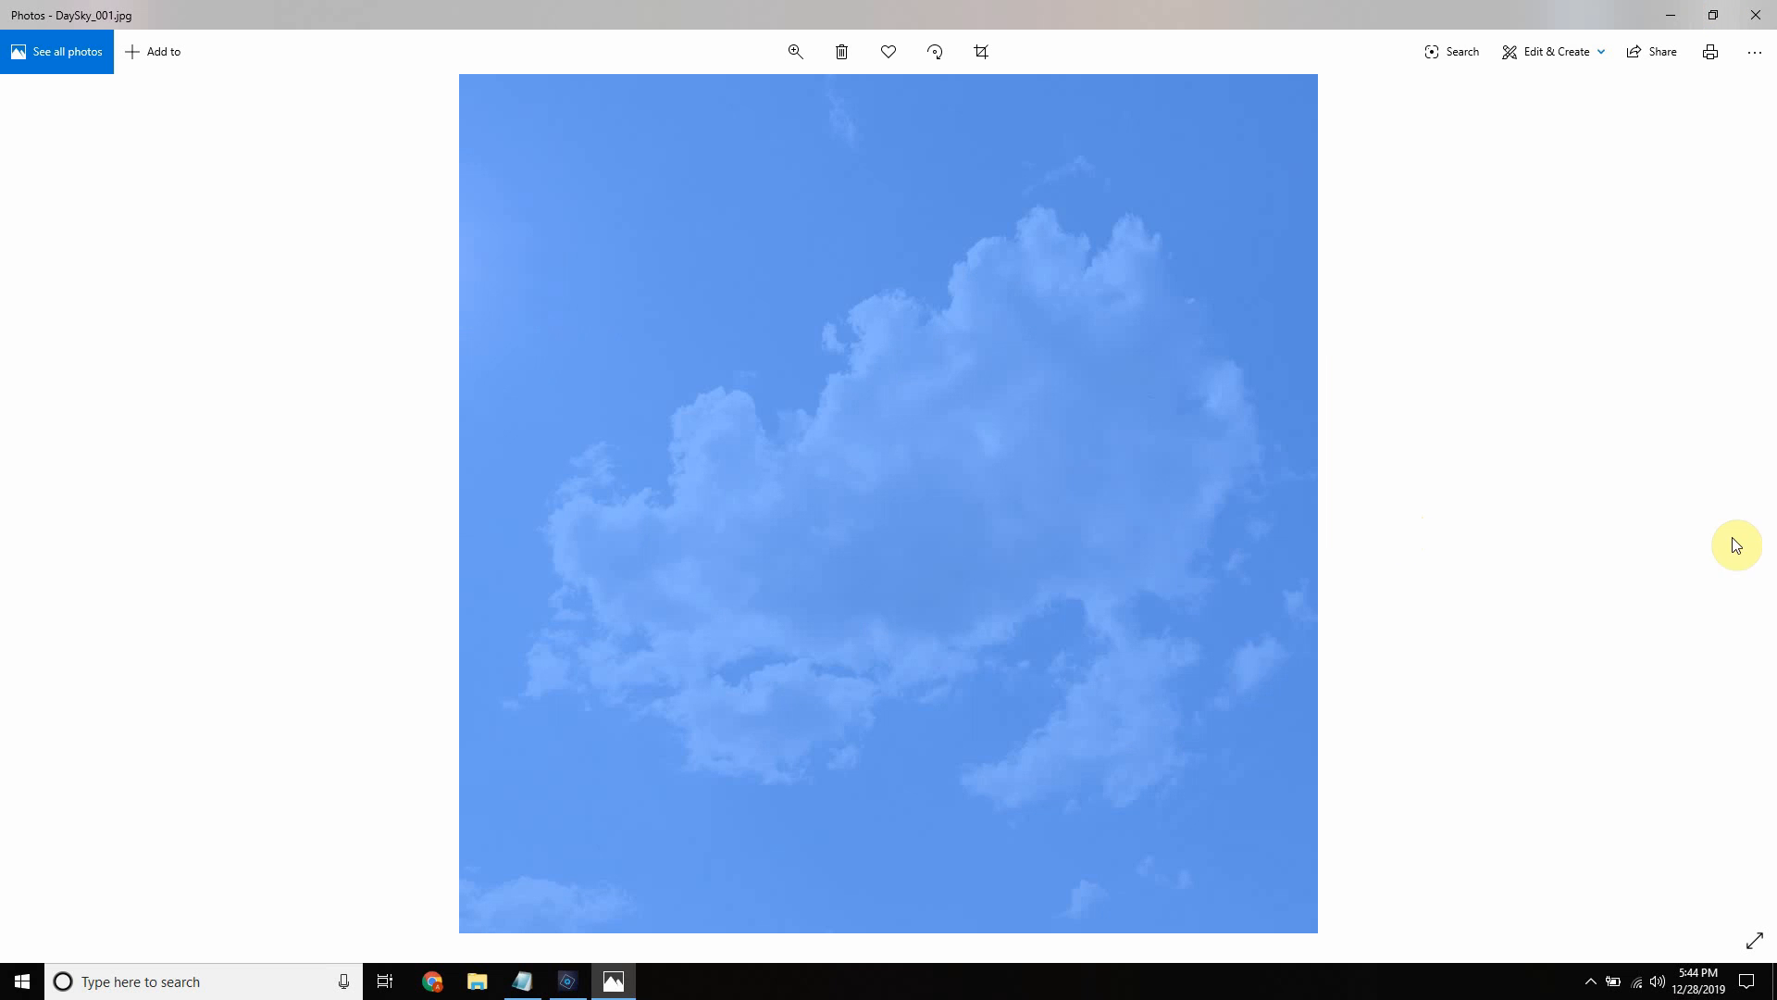
pyautogui.click(1672, 15)
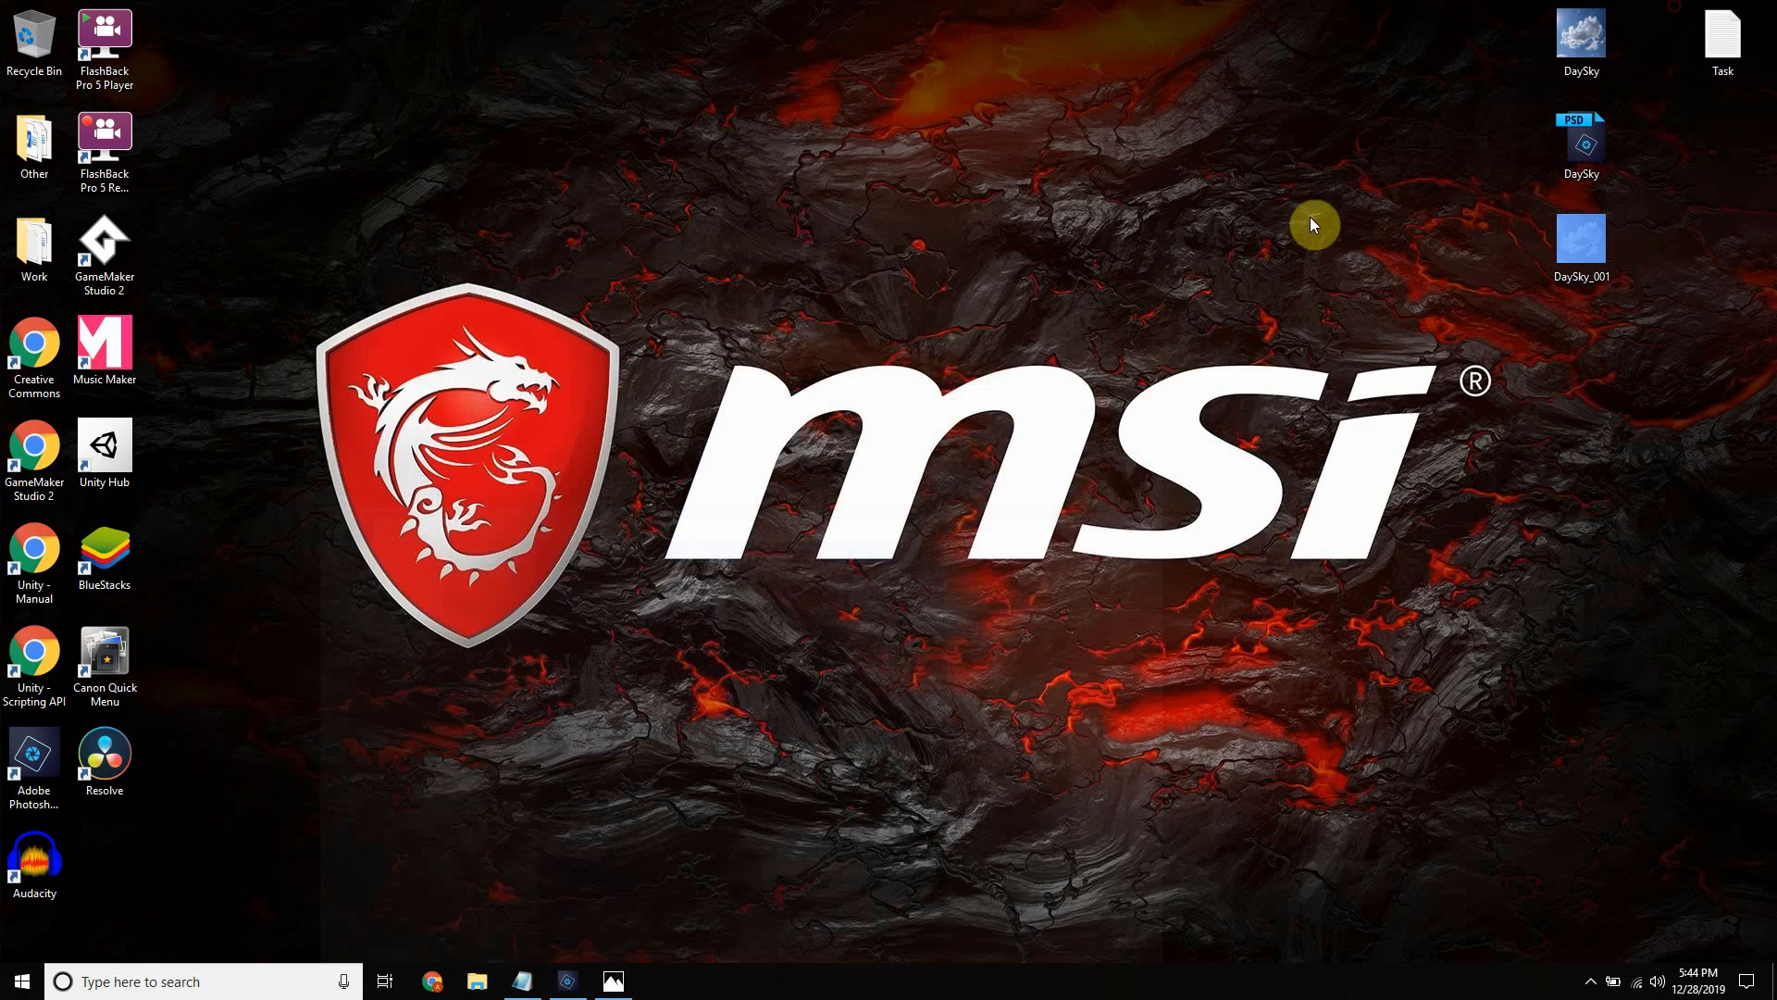
# Switch to Photoshop Elements to review the layered picture, check the saved files on the desktop, and return to Photoshop Elements
pyautogui.click(567, 981)
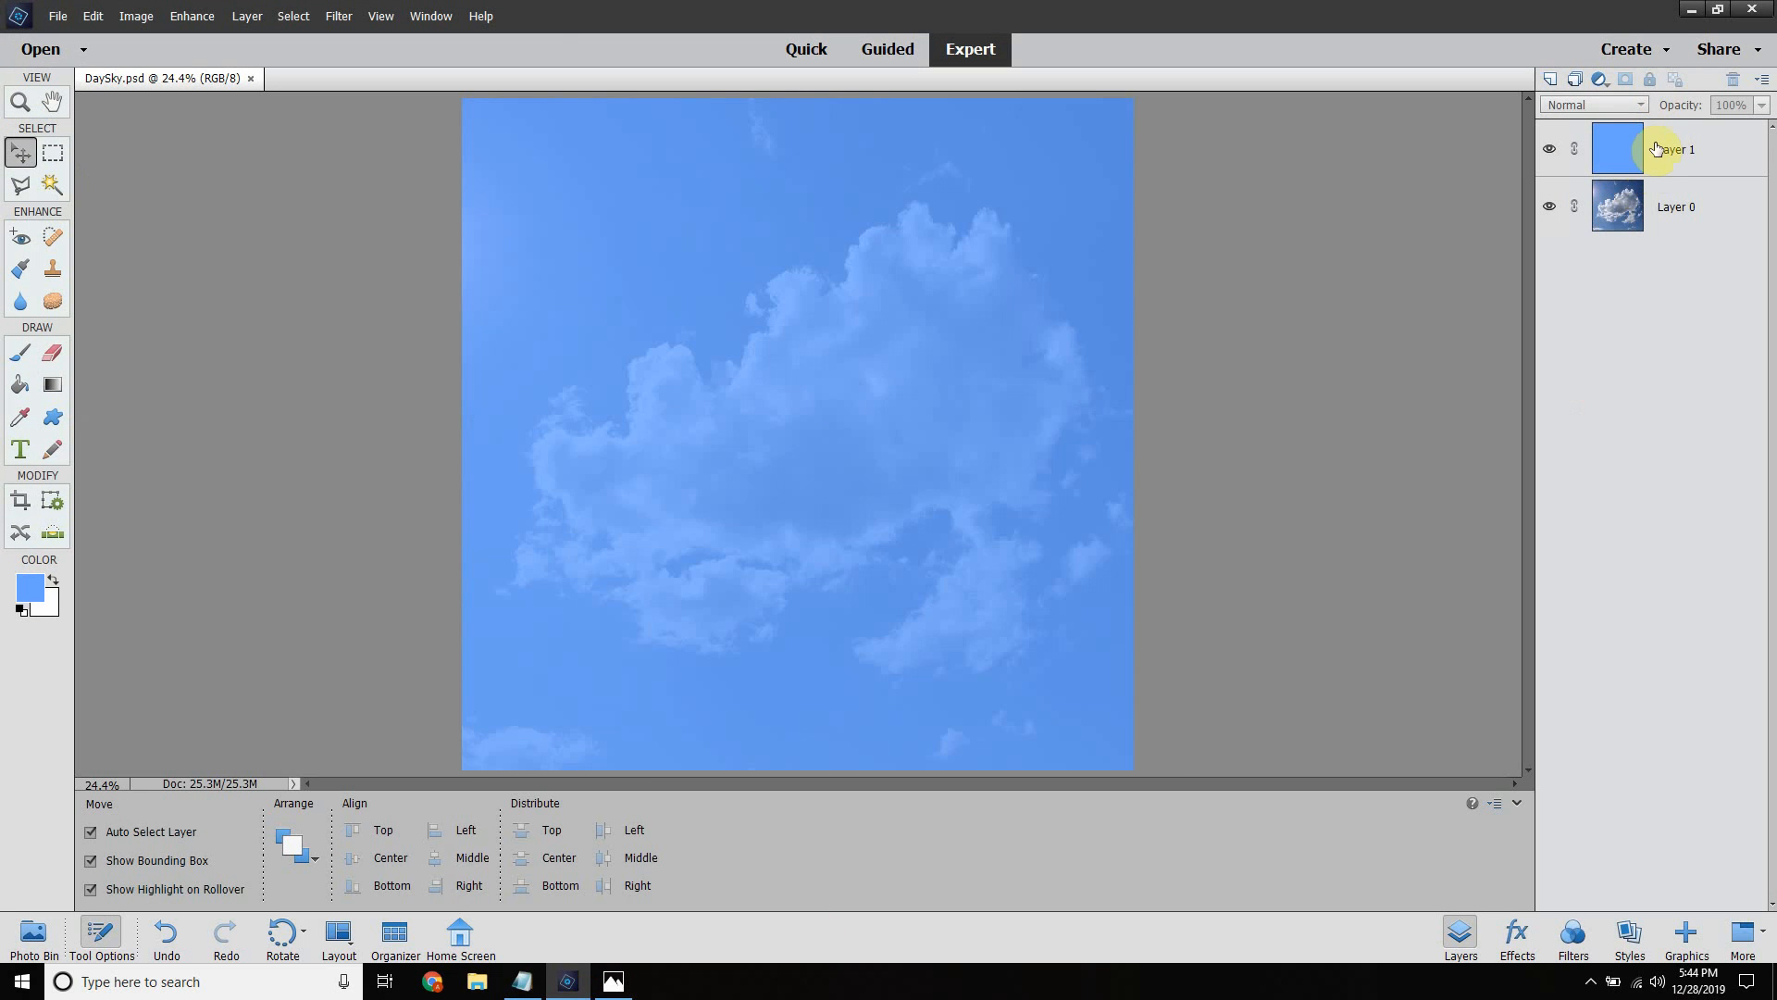
pyautogui.click(1690, 9)
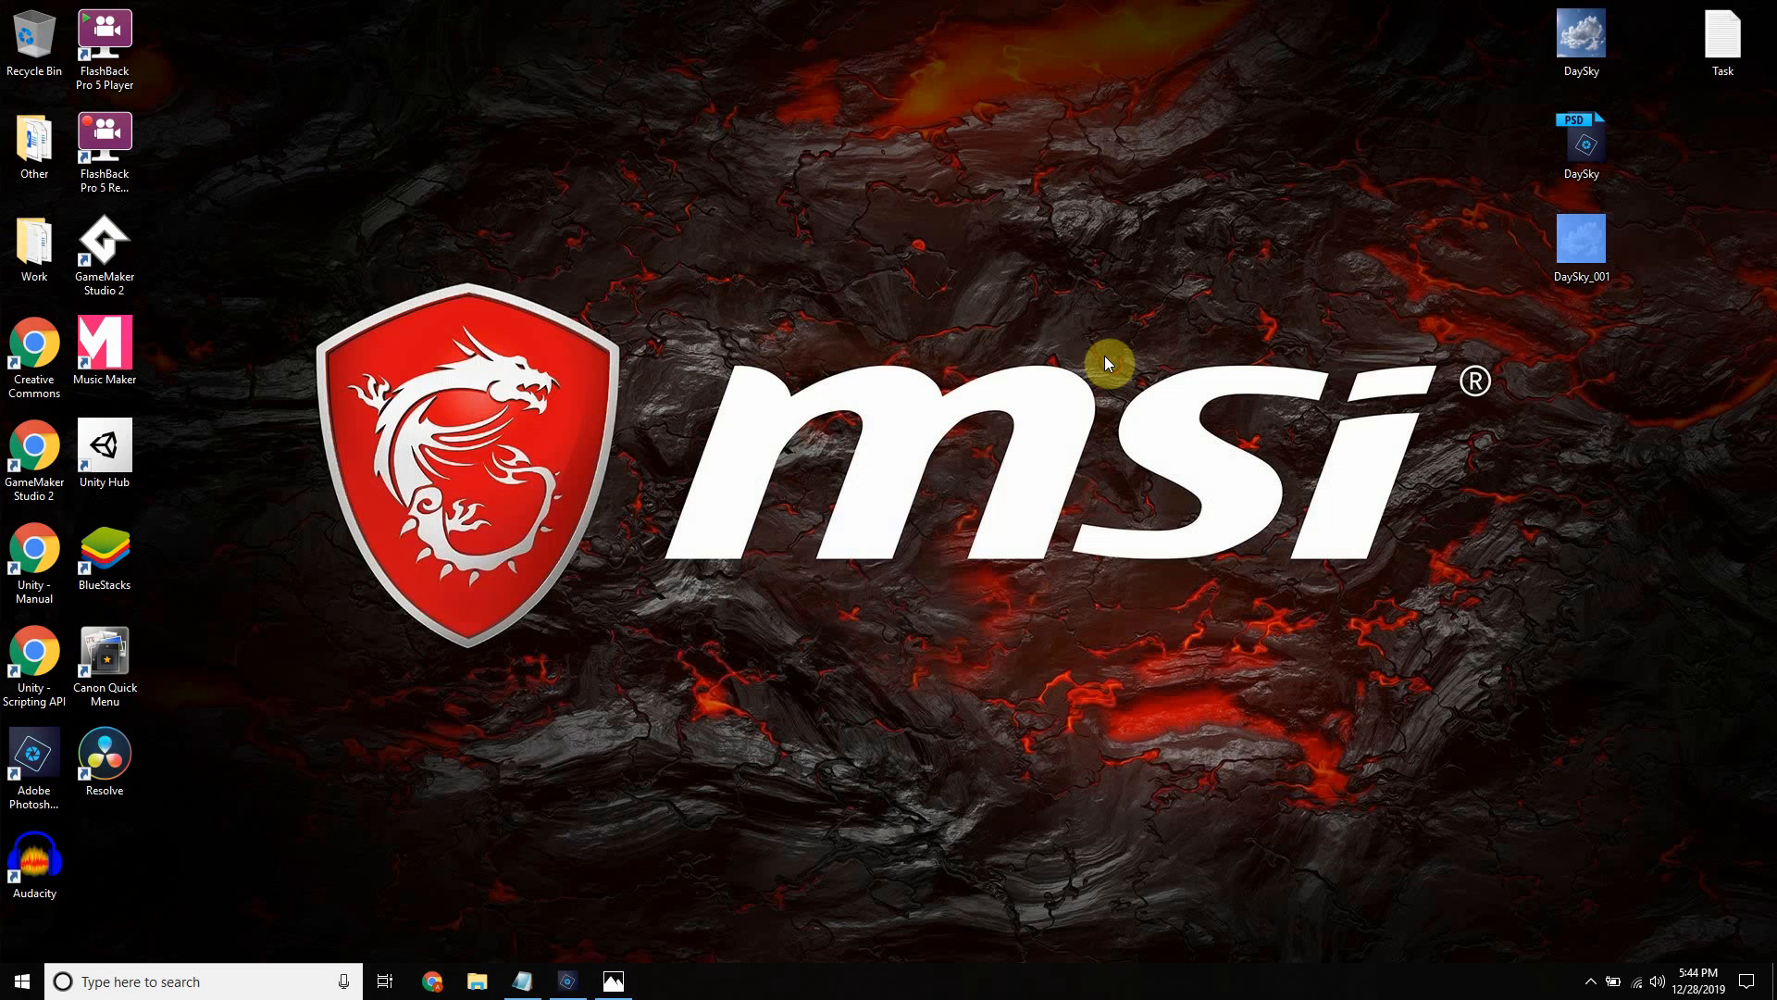
pyautogui.click(567, 980)
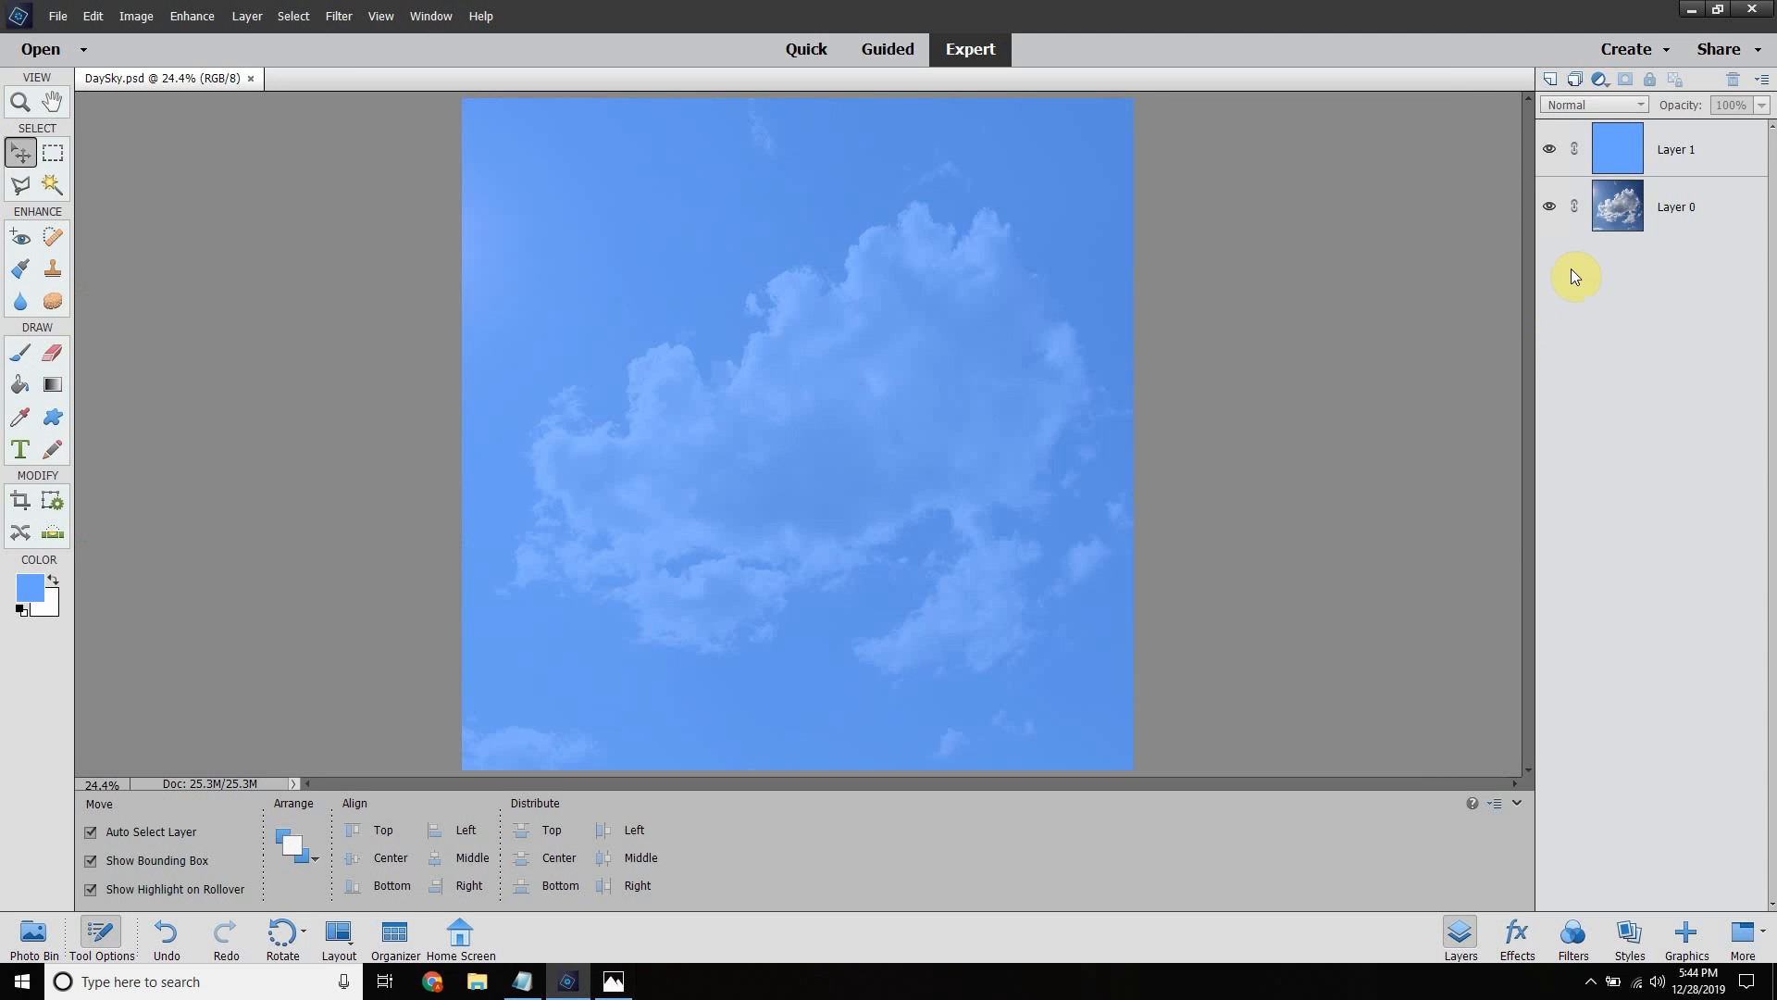